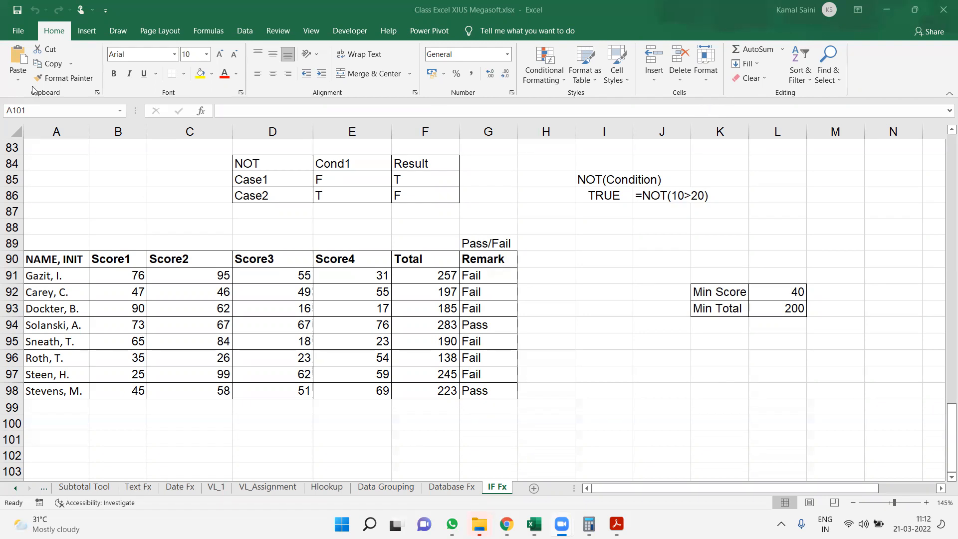
Look through the full list of recently opened workbooks for the exercise file, and return to the worksheet
click(18, 30)
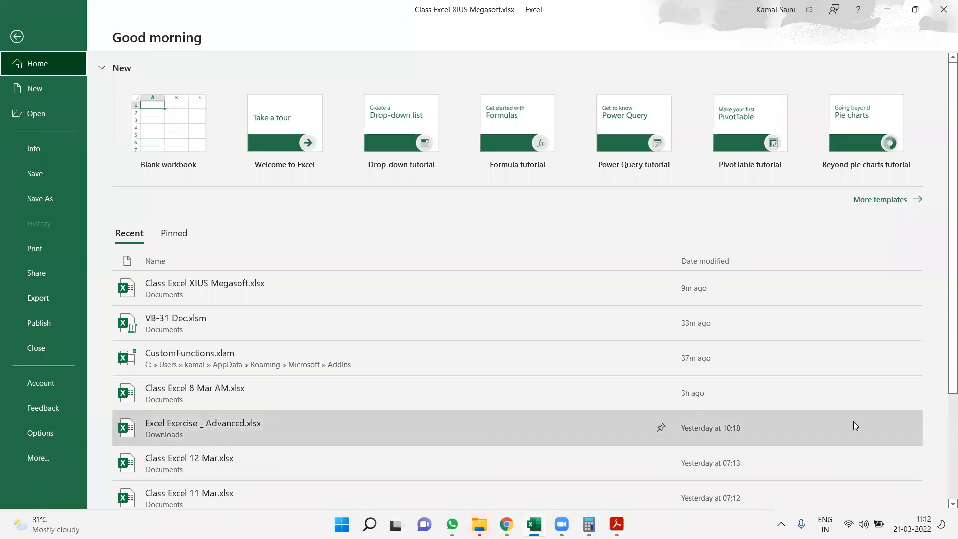
scroll(944, 448, down, 3)
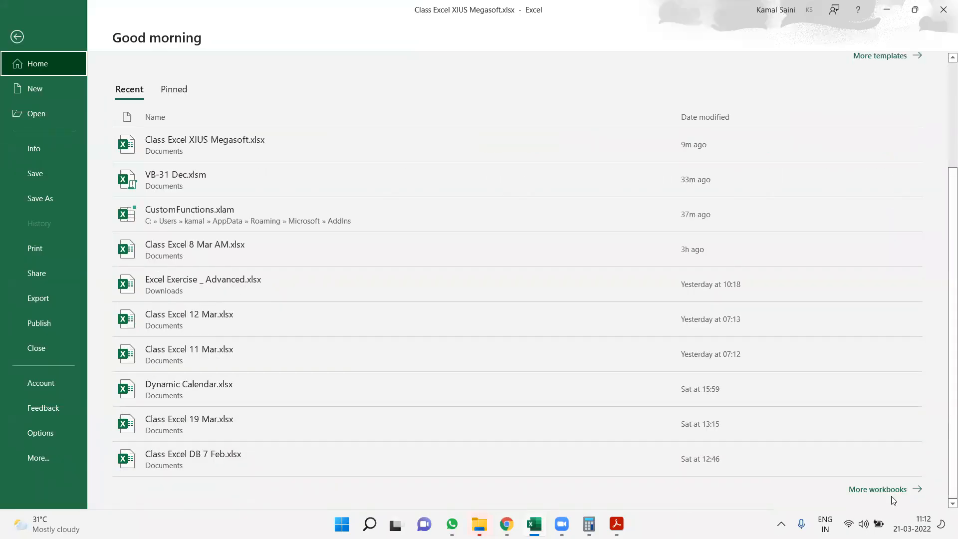
click(875, 494)
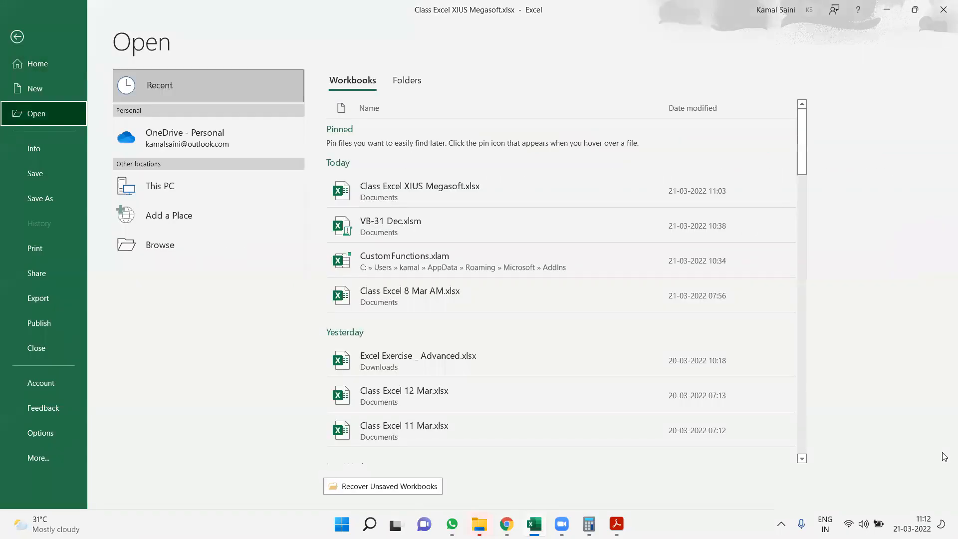
click(802, 458)
click(801, 458)
click(802, 458)
click(802, 458)
click(802, 458)
click(802, 458)
click(802, 458)
click(802, 458)
click(801, 458)
click(802, 458)
click(801, 458)
click(801, 458)
click(801, 458)
click(802, 458)
click(802, 458)
key(Escape)
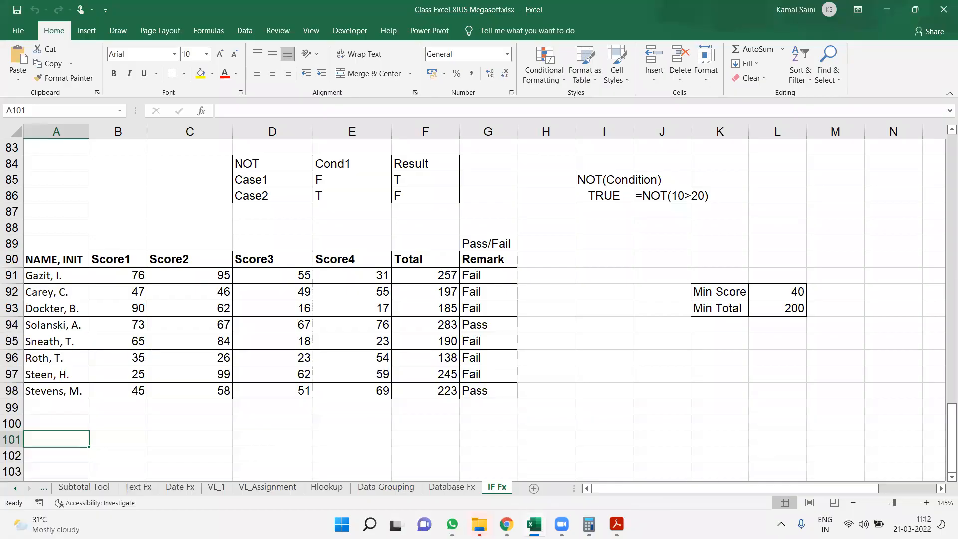
Switch to File Explorer, check the Downloads folder, and open Excel Exercise _ Advanced_master.xlsx from the Documents folder
mouse_move(479, 523)
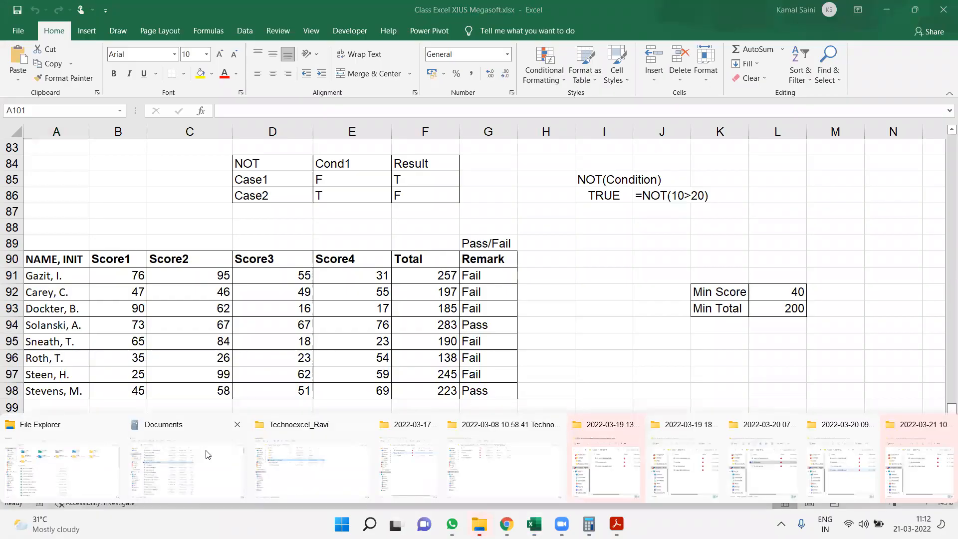
click(179, 472)
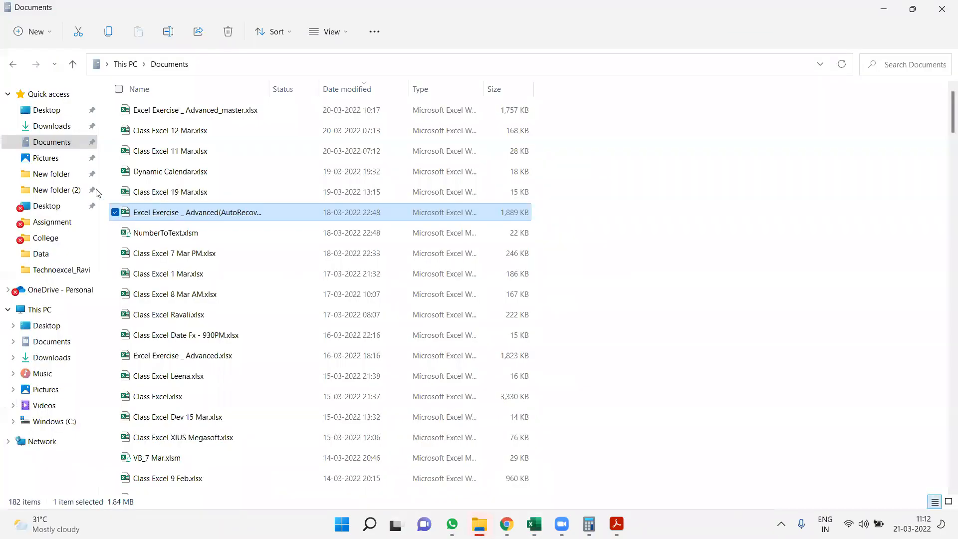
click(58, 131)
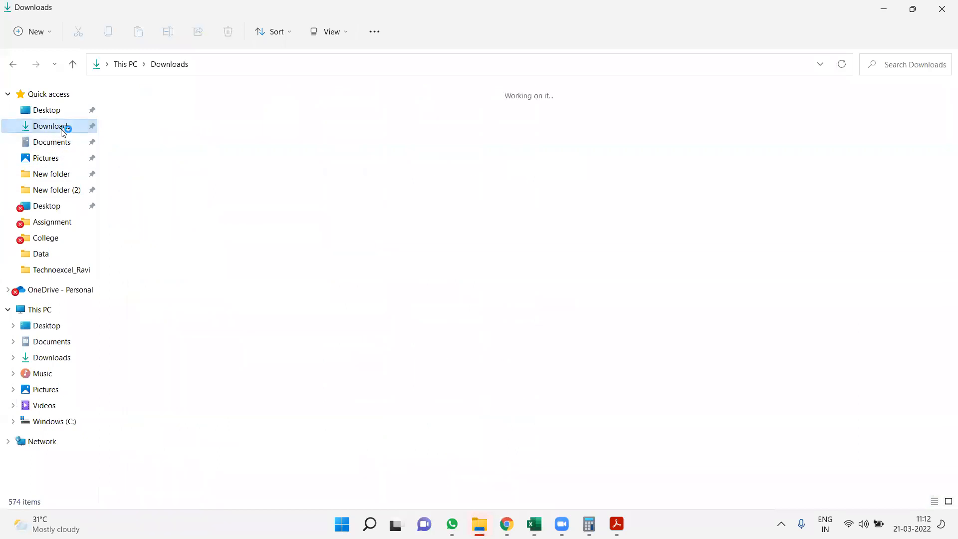
click(13, 65)
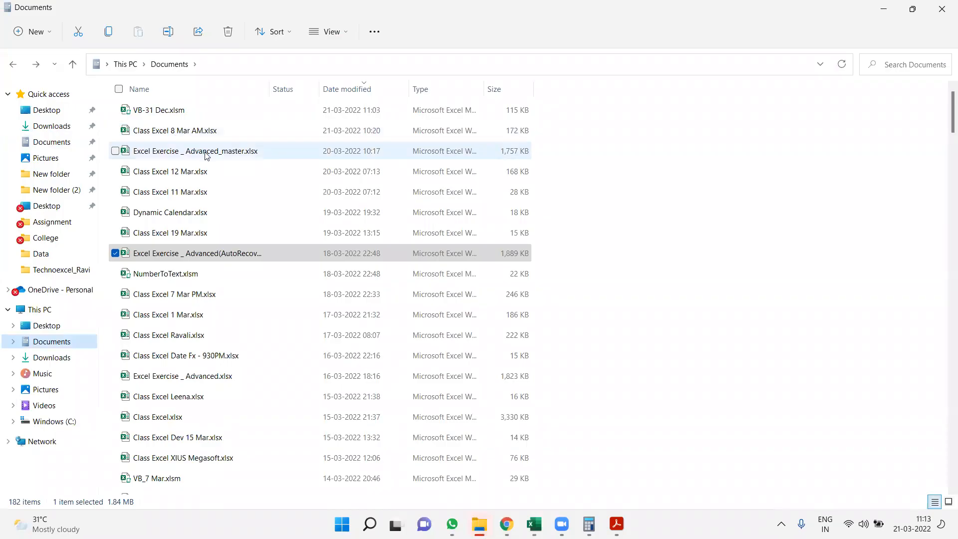
click(206, 153)
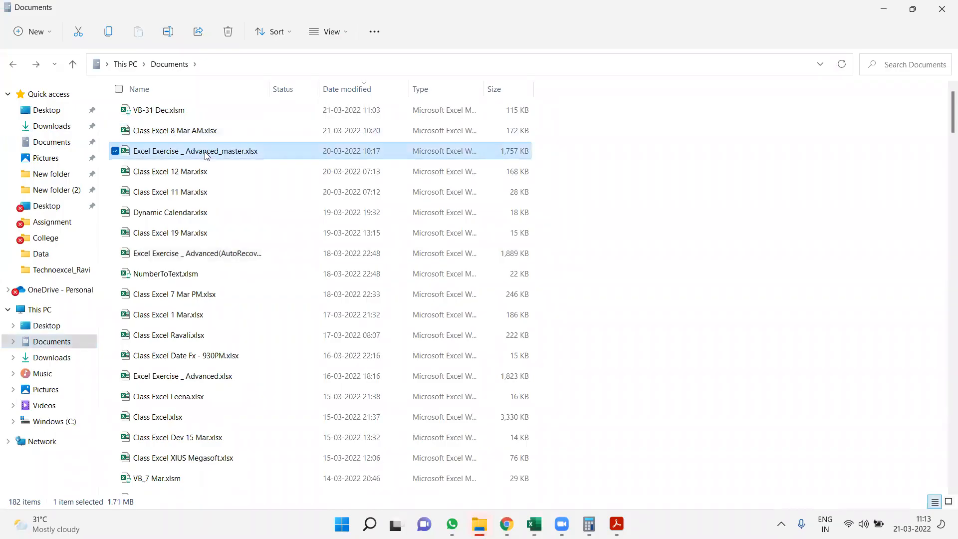
key(alt+Tab)
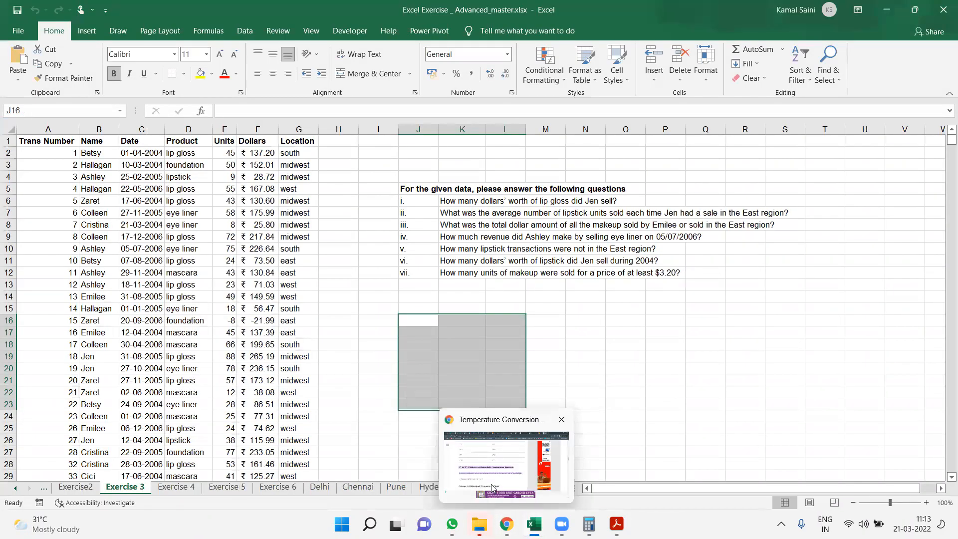
Switch to Chrome, bring up the Sent mail in Gmail, and activate the mail search
key(alt+Tab)
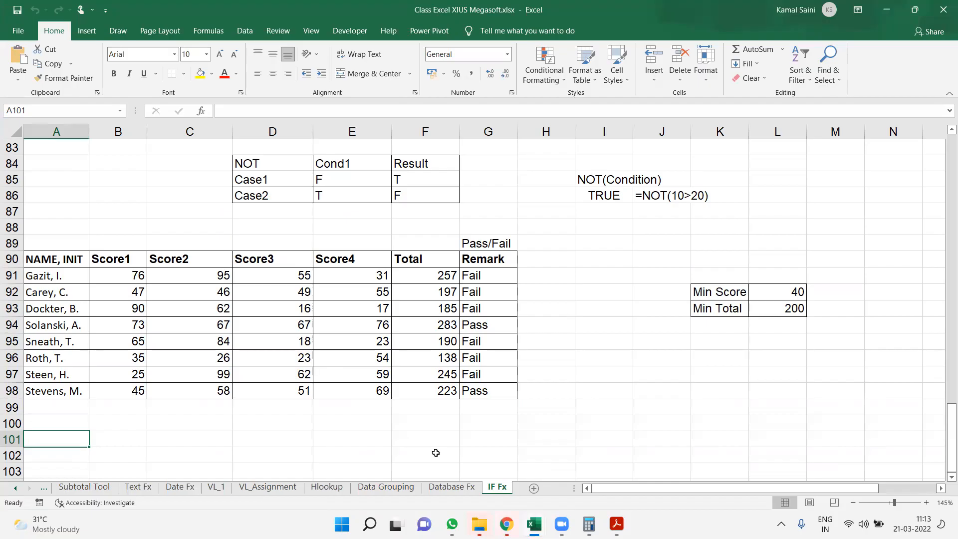
mouse_move(534, 524)
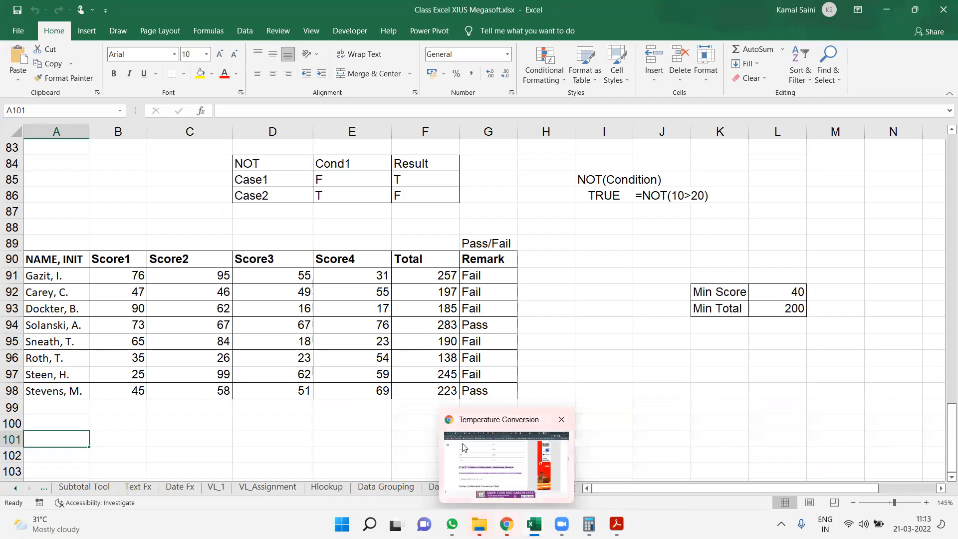
click(507, 524)
click(23, 10)
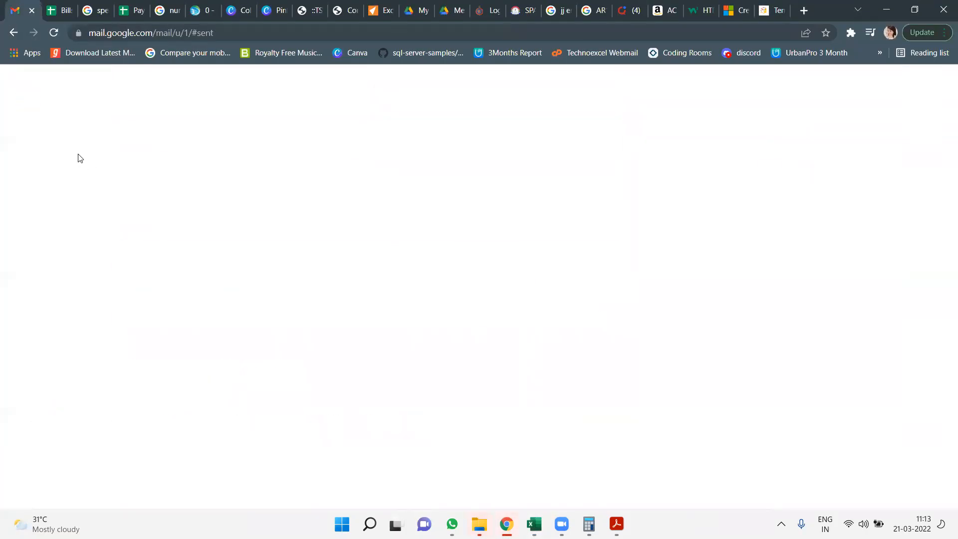
click(266, 91)
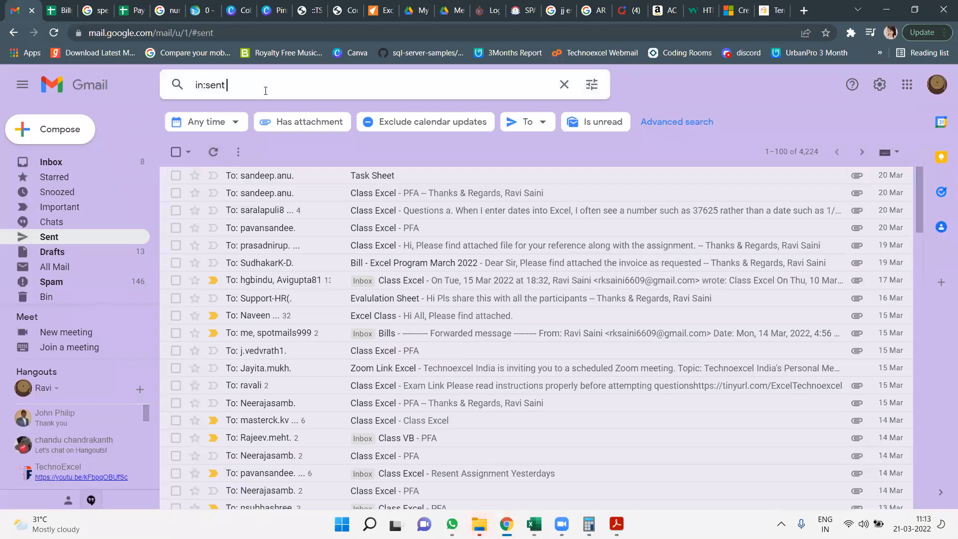
key(alt+Tab)
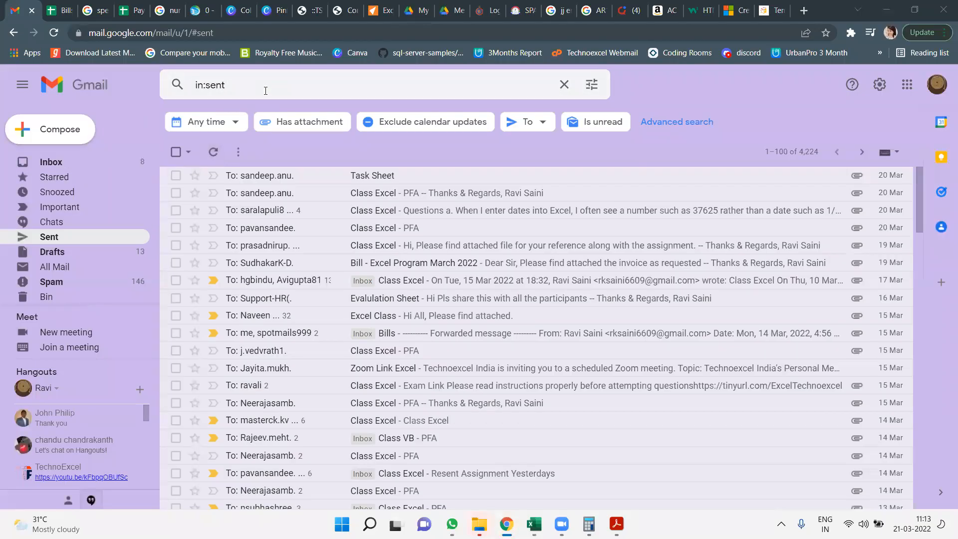
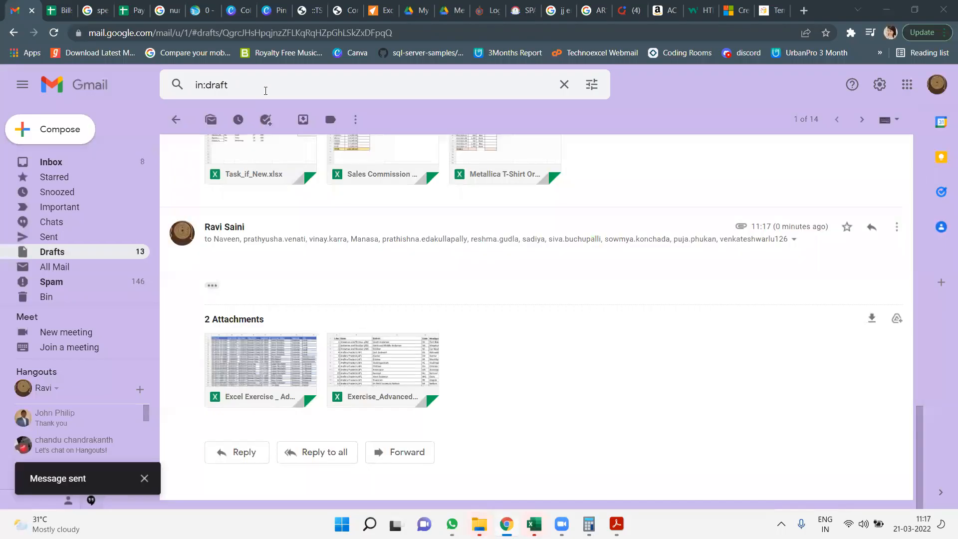
Switch to the Excel Exercise _ Advanced_master.xlsx window and open the recent workbook Exercise_Advanced 12-15 Oct.xlsx
key(super+d)
mouse_move(534, 524)
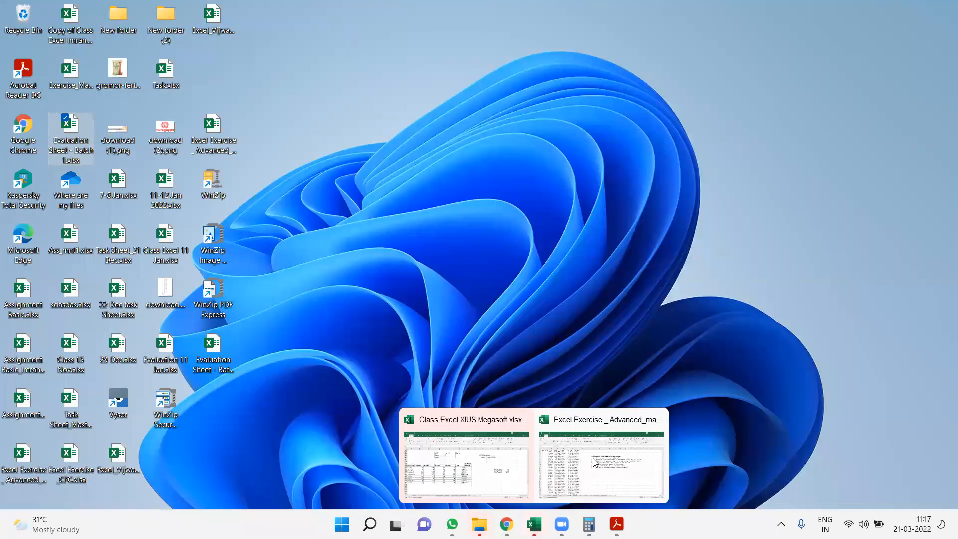
click(599, 453)
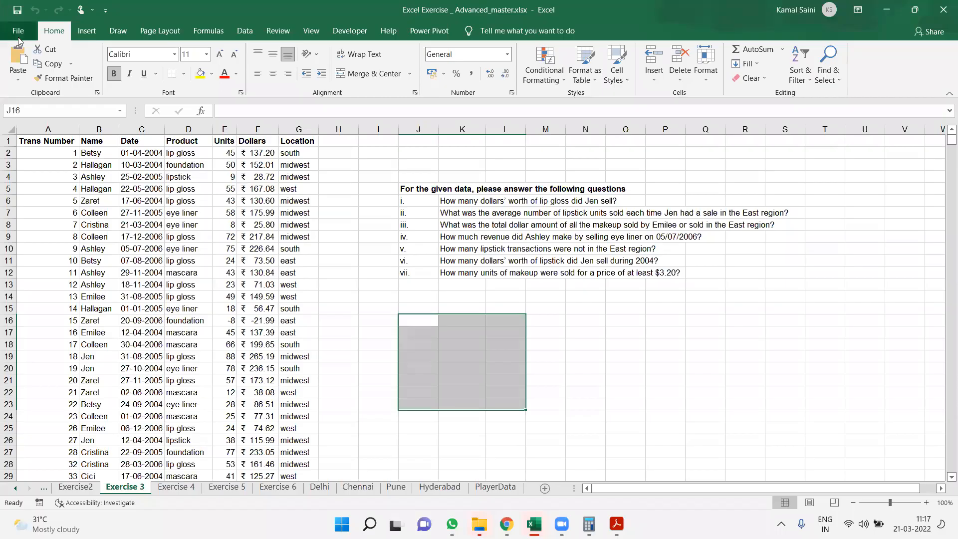
click(18, 31)
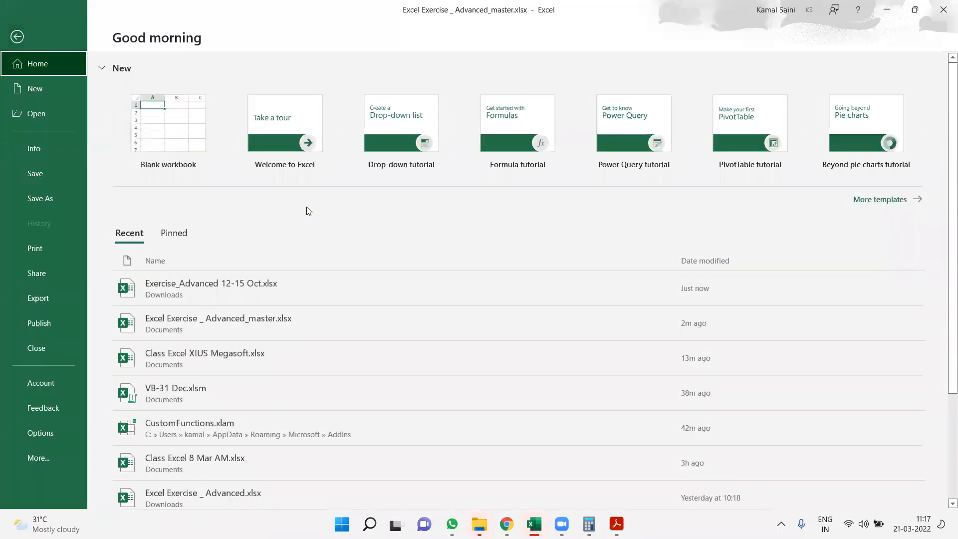
click(309, 293)
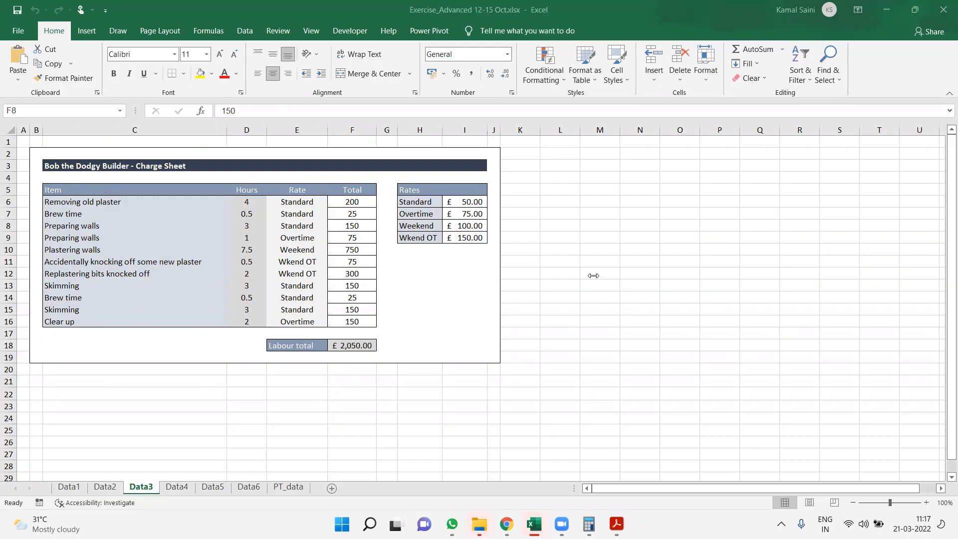
Try clearing the Total values in F6:F16 of the charge sheet, and undo the deletion
click(346, 322)
drag(368, 201, 360, 322)
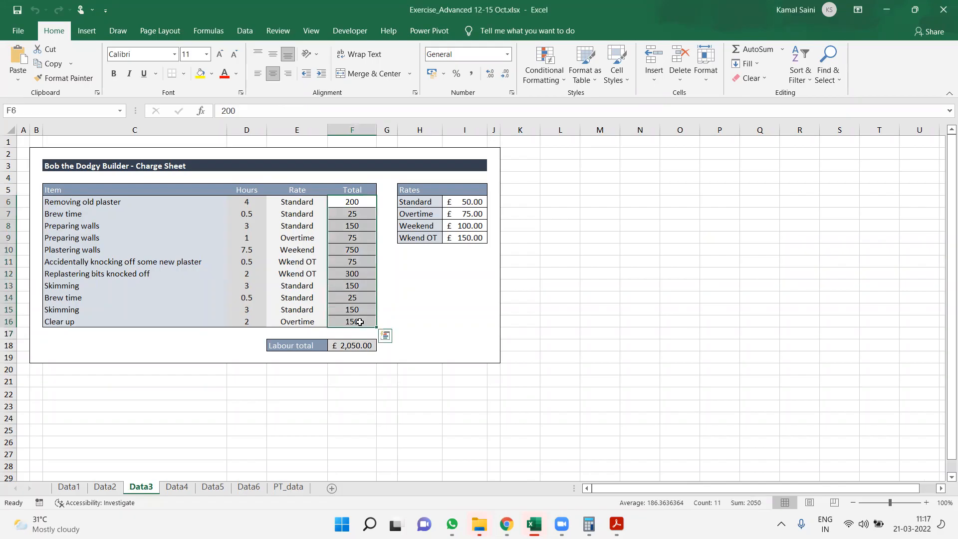
key(Delete)
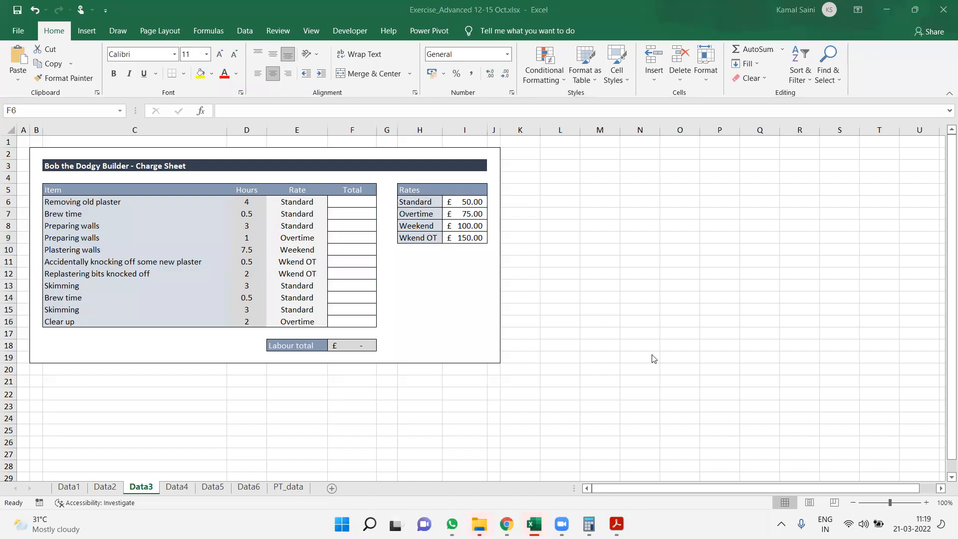
click(354, 216)
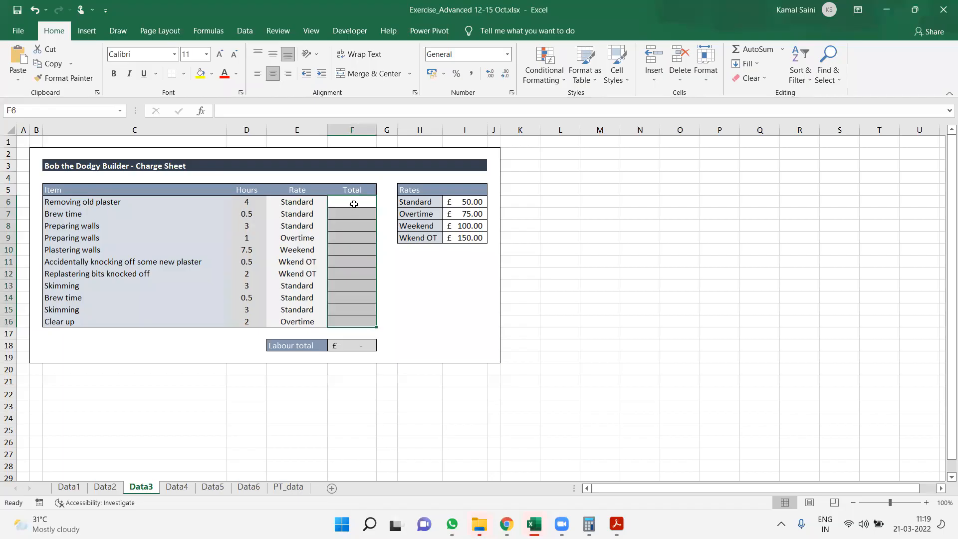
key(ctrl+z)
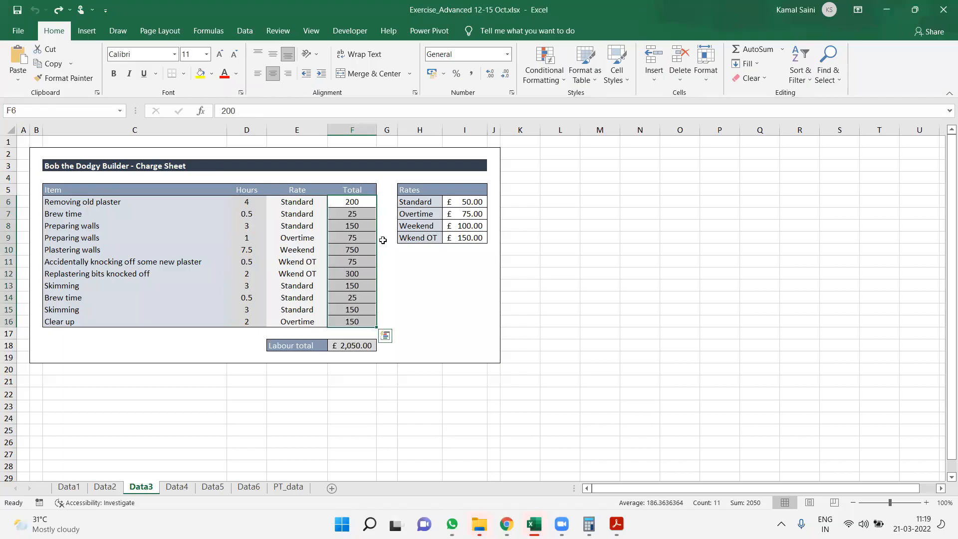
Examine how the Total values for the first two items relate to their hours, rate types and the Rates table
click(383, 239)
drag(349, 202, 350, 316)
click(351, 203)
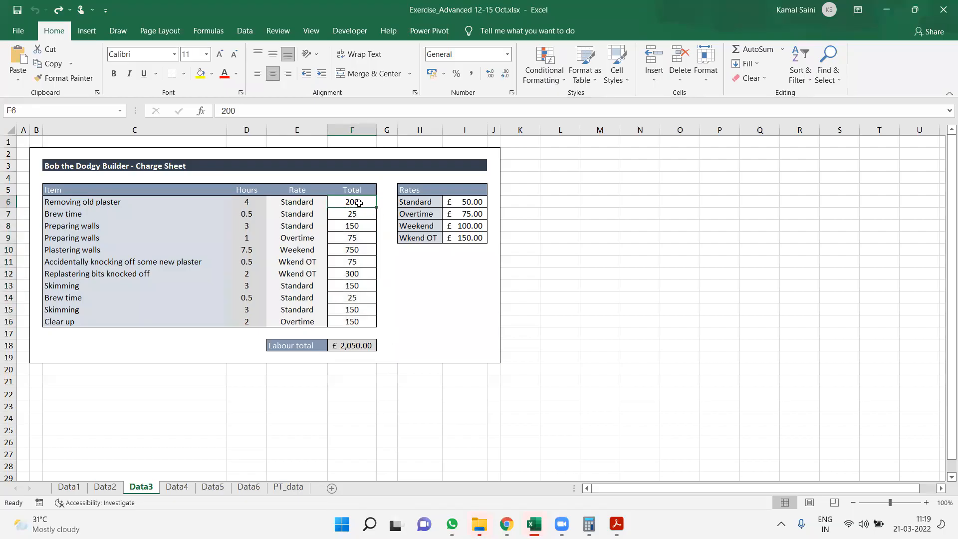
click(289, 203)
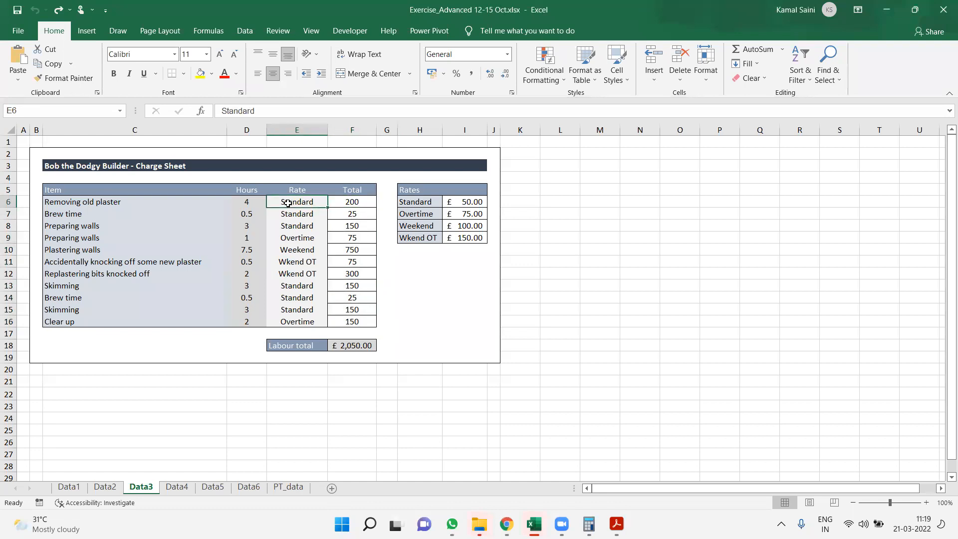
click(449, 203)
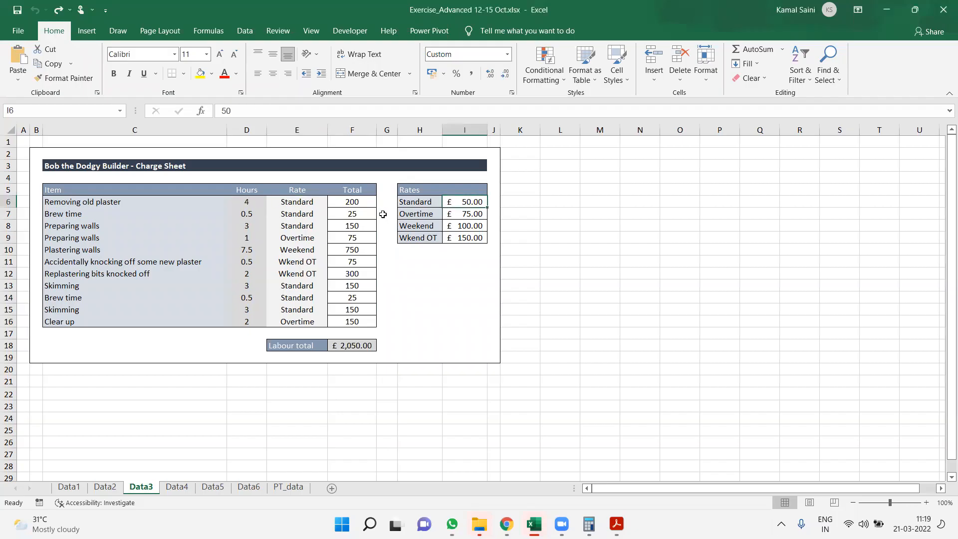
click(245, 218)
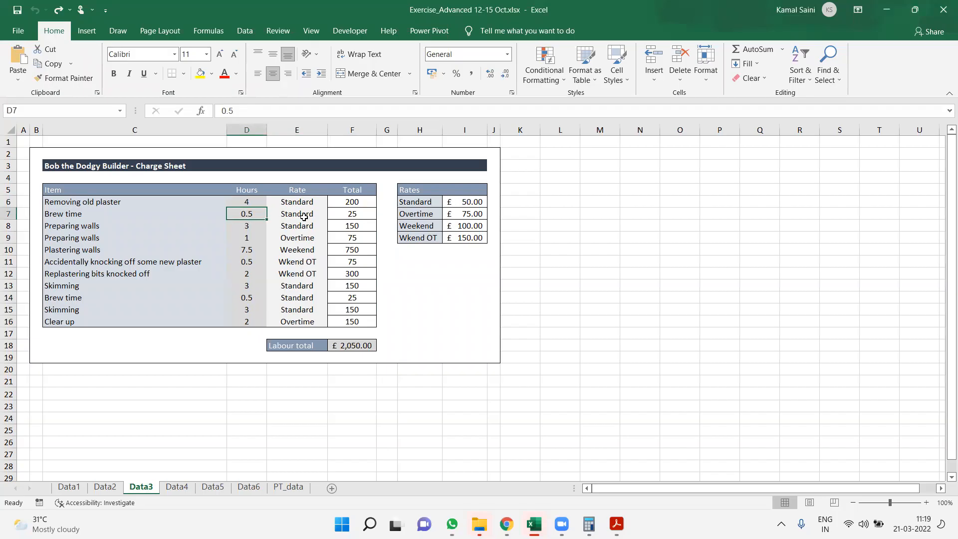
click(353, 214)
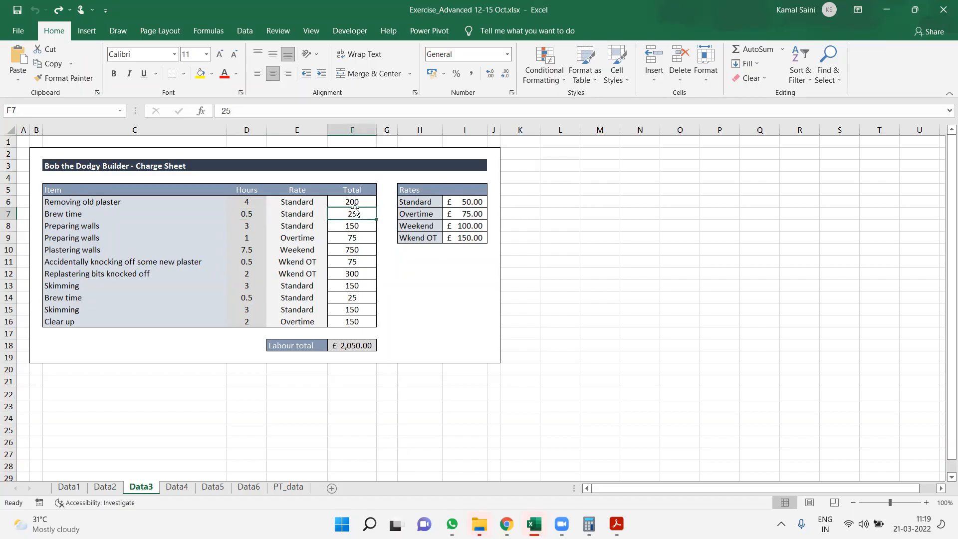
Try filling the first Total value down from F6 to F16, and undo the fill
click(355, 196)
drag(376, 208, 375, 326)
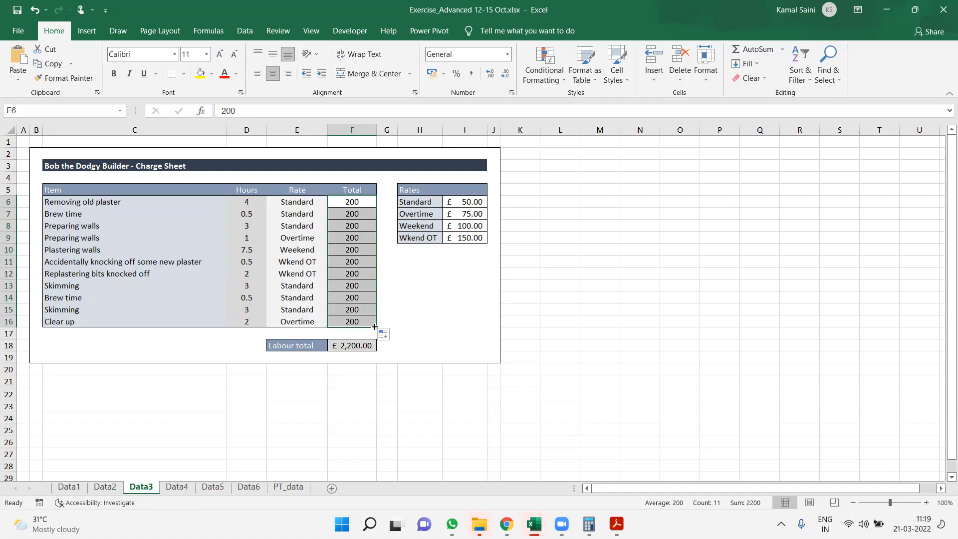
key(ctrl+z)
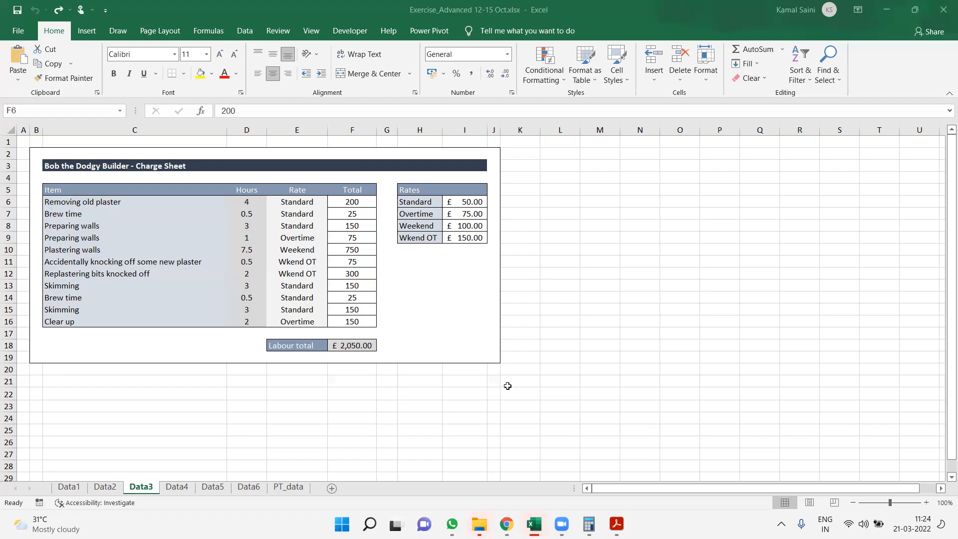
Left-align the Total values in F6:F16
click(472, 240)
click(381, 130)
click(355, 200)
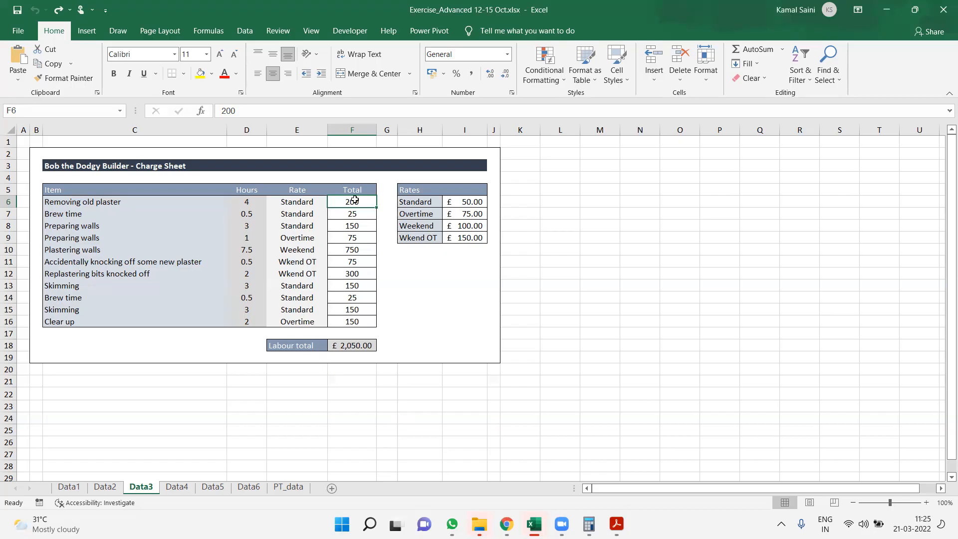
key(shift+Down)
key(shift+Down)
key(shift+Down)
key(shift+Down)
key(shift+Down)
key(shift+Down)
key(shift+Down)
key(shift+Down)
key(shift+Down)
key(shift+Down)
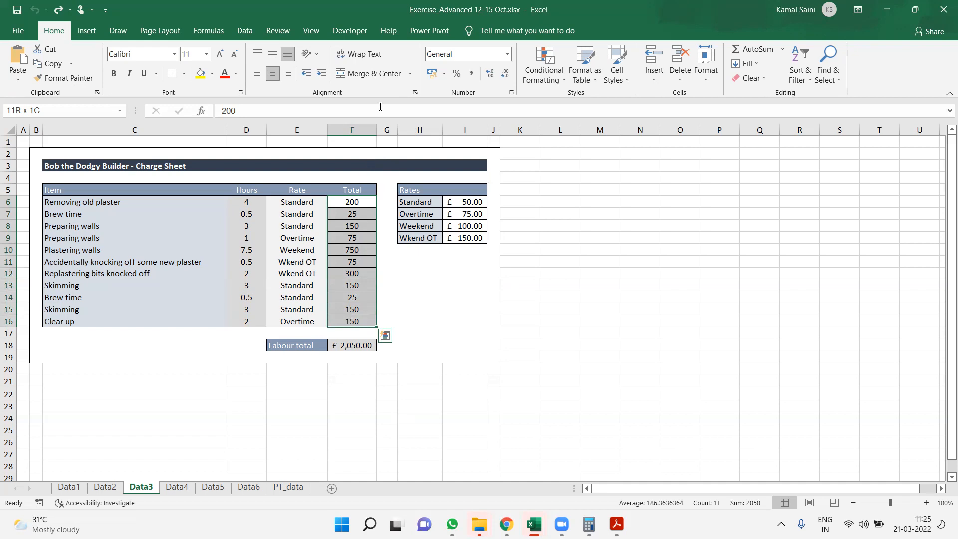
click(258, 74)
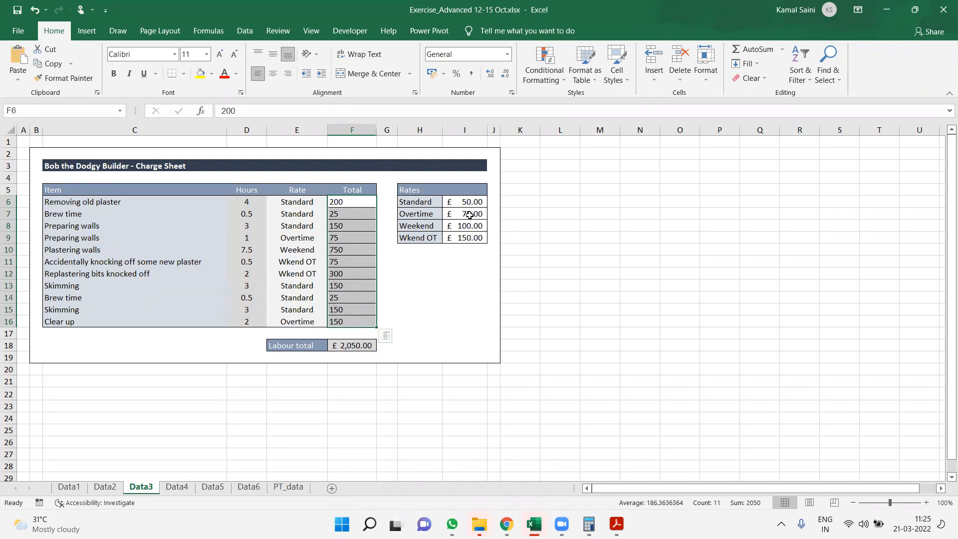
Insert 16 blank columns at column H, in front of the Rates table
click(418, 128)
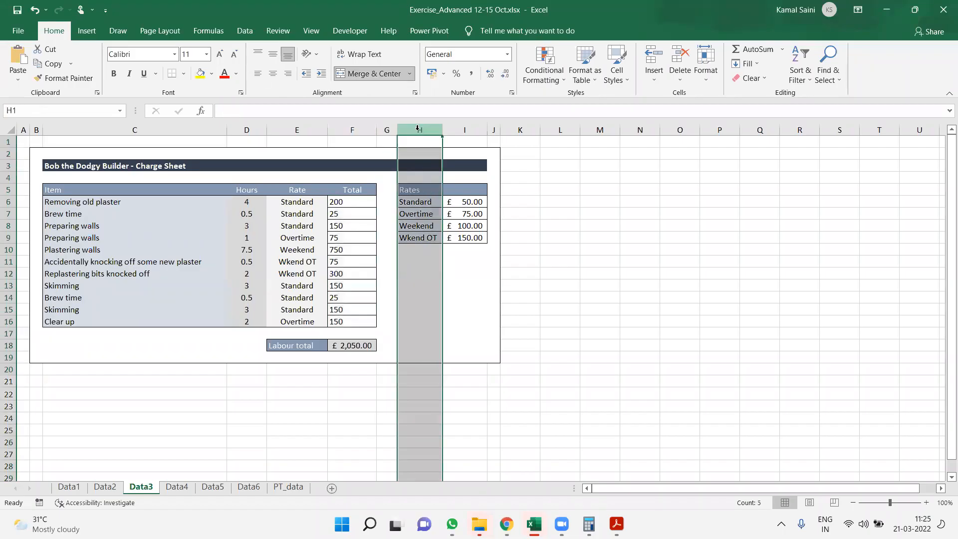
key(ctrl+shift+plus)
key(ctrl+shift+plus)
key(ctrl+shift+plus)
key(ctrl+shift+plus)
key(ctrl+shift+plus)
key(ctrl+shift+plus)
key(ctrl+shift+plus)
key(ctrl+shift+plus)
key(ctrl+shift+plus)
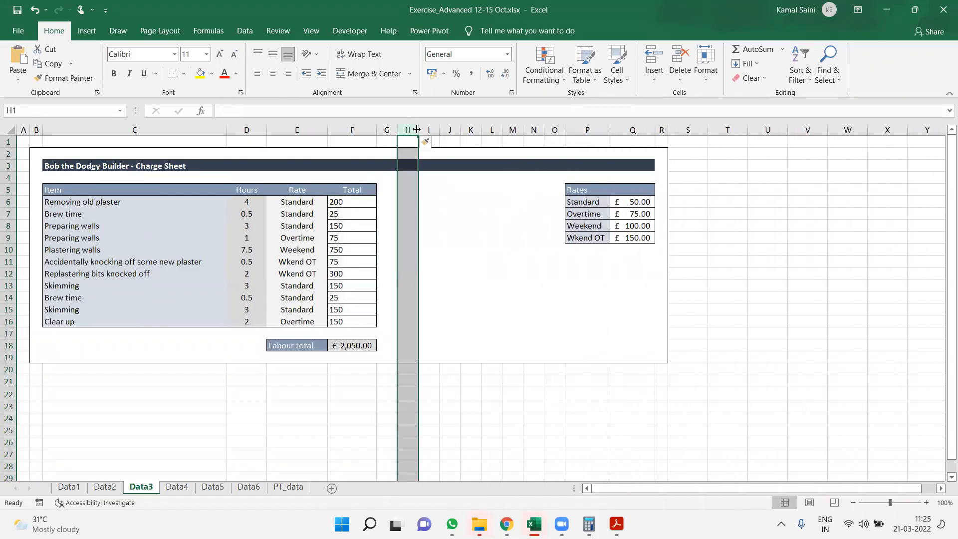
key(ctrl+shift+plus)
key(ctrl+shift+plus)
key(ctrl+shift+plus)
key(ctrl+shift+plus)
key(ctrl+shift+plus)
key(ctrl+shift+plus)
key(ctrl+shift+plus)
Start a formula in F6 with an IF that returns 50 when E6 is "Standard"
key(Left)
key(Left)
key(Left)
key(Down)
key(Down)
key(Down)
key(Down)
key(Right)
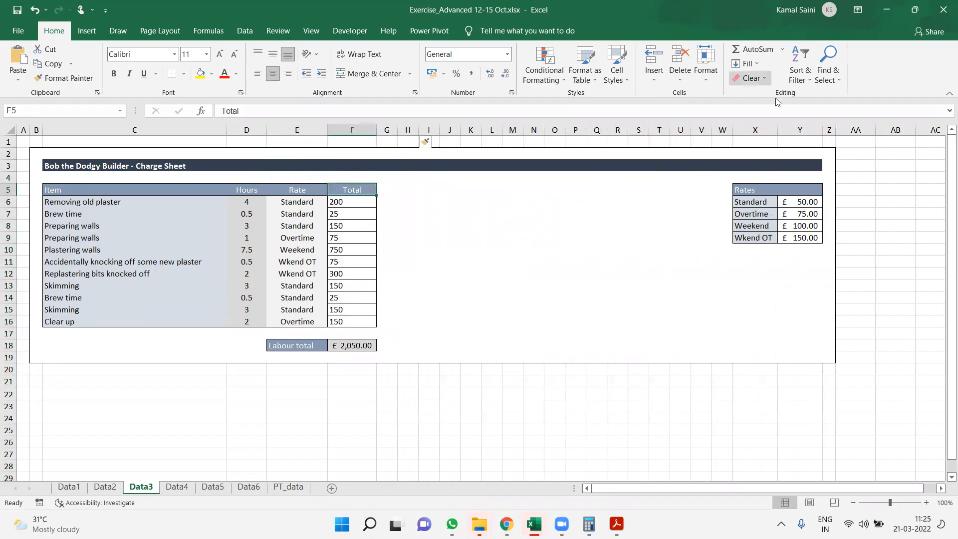
key(ctrl+t)
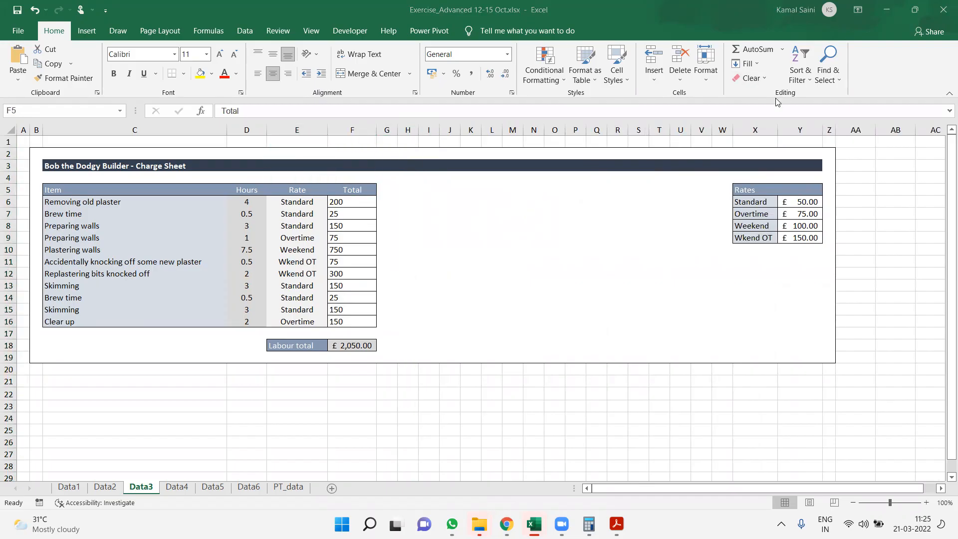
click(354, 207)
text(=IF()
key(Left)
text(=)
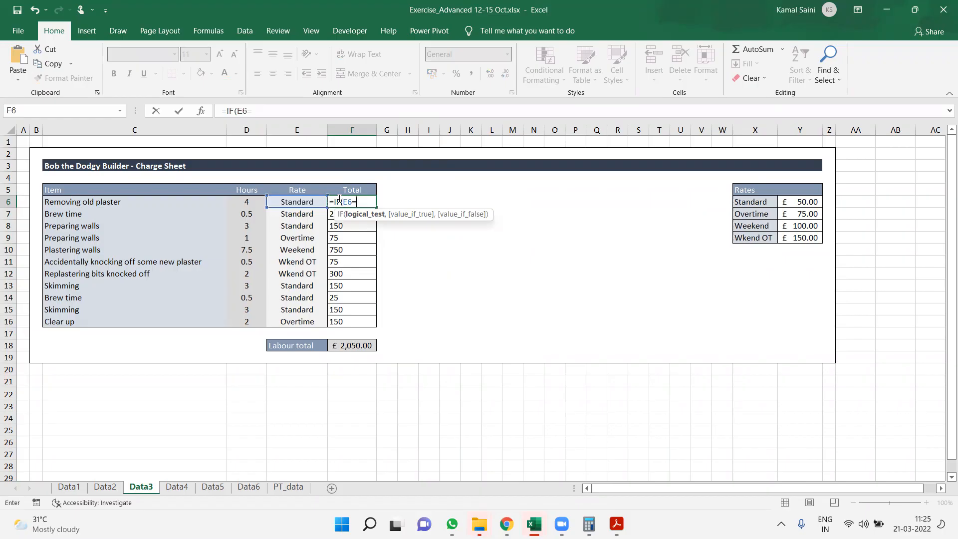
text("Standard",5)
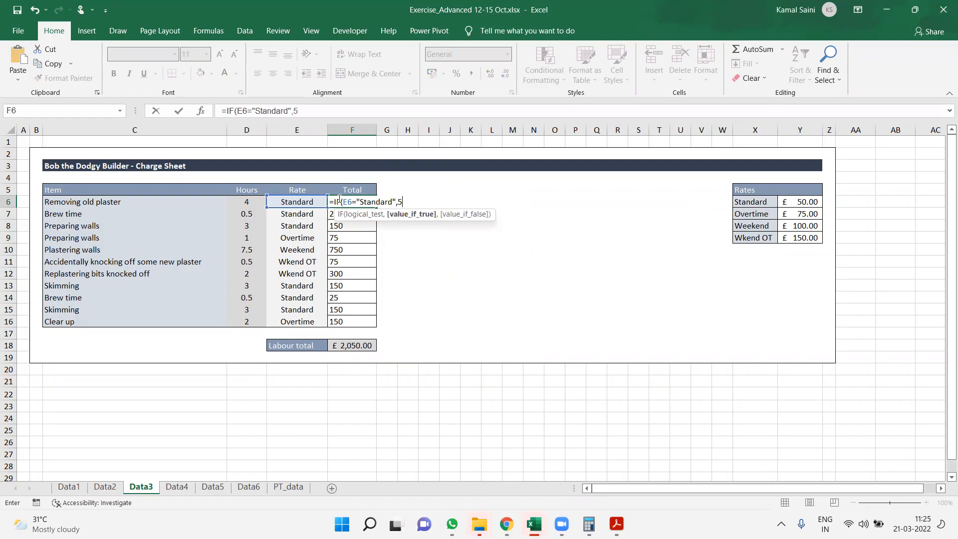
text(0,IF()
Complete the F6 formula with nested IFs returning 75 for "Overtime", 100 for "Weekend", and 150 otherwise
key(Left)
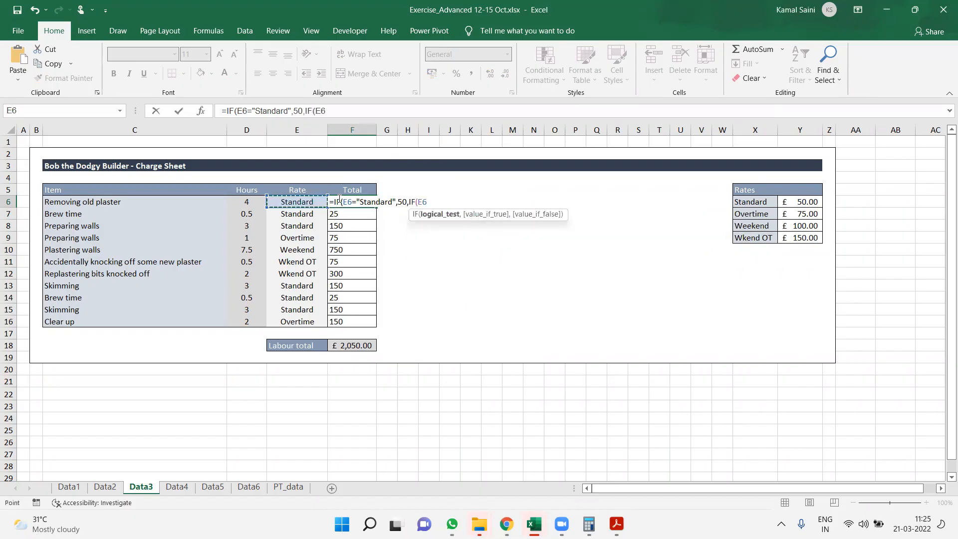
text(="Overtime",)
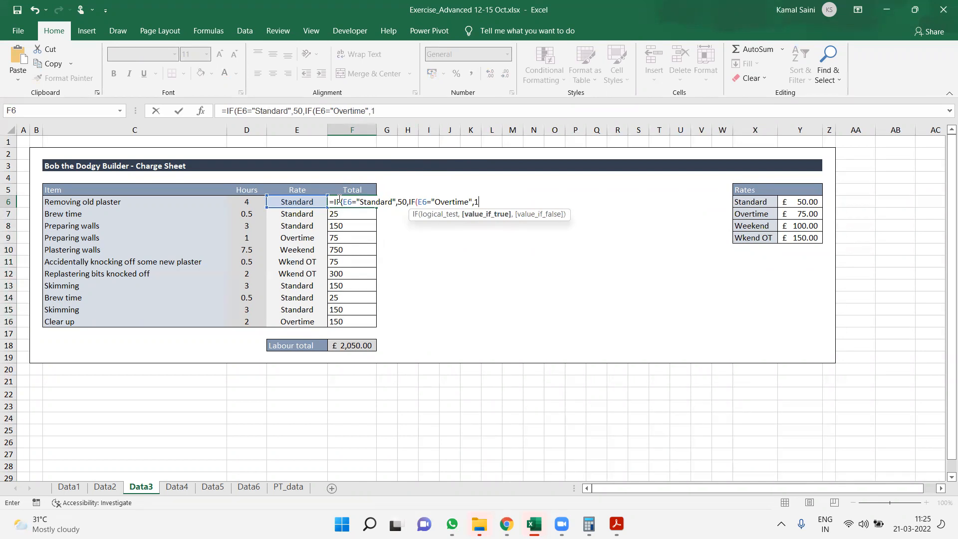
text(75,IF()
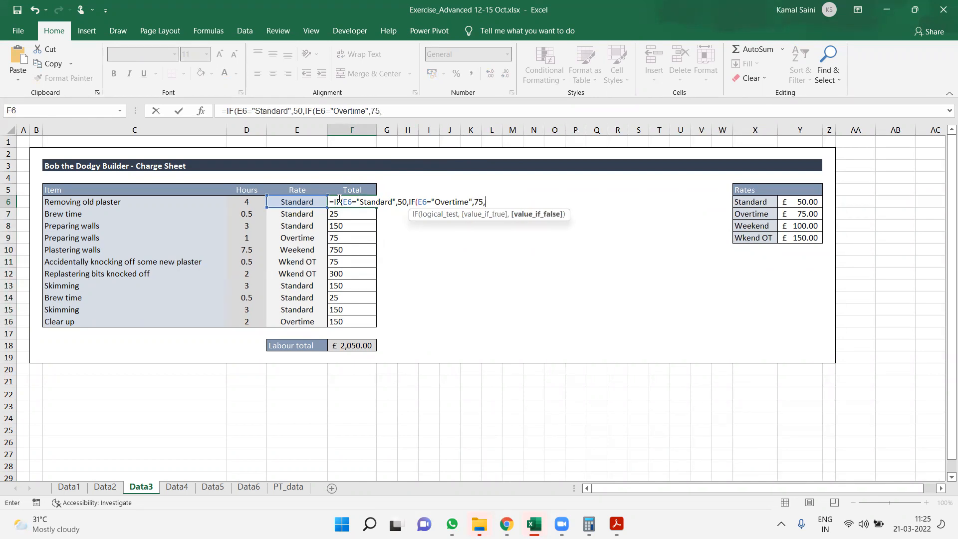
key(Left)
text(="Weekend",)
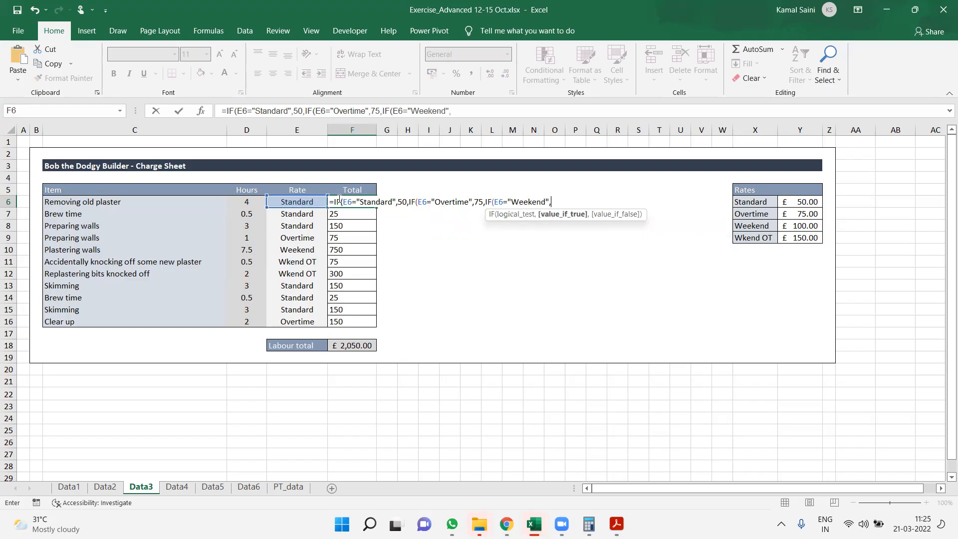
text(100,150))))
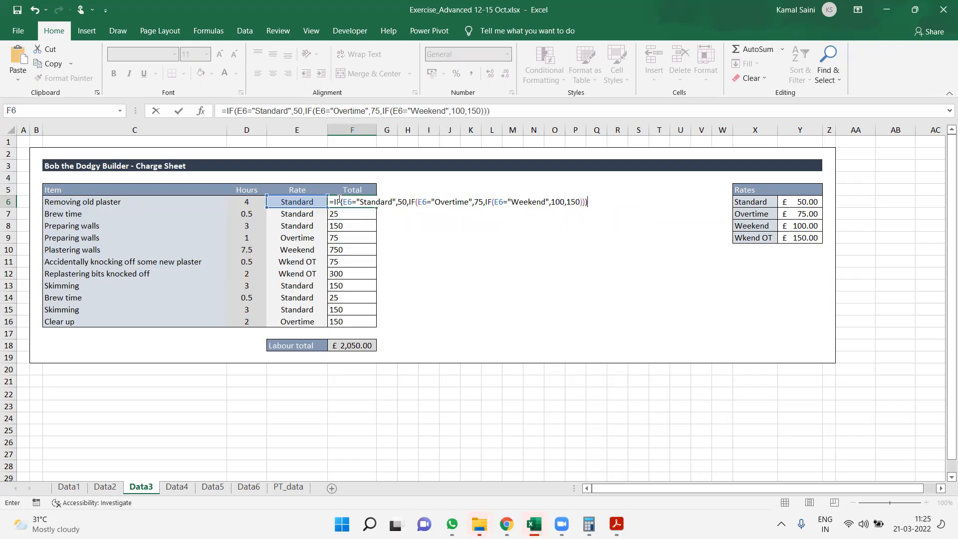
key(Return)
Fill the nested IF formula from F6 down through F16
key(Up)
key(ctrl+shift+Down)
key(ctrl+d)
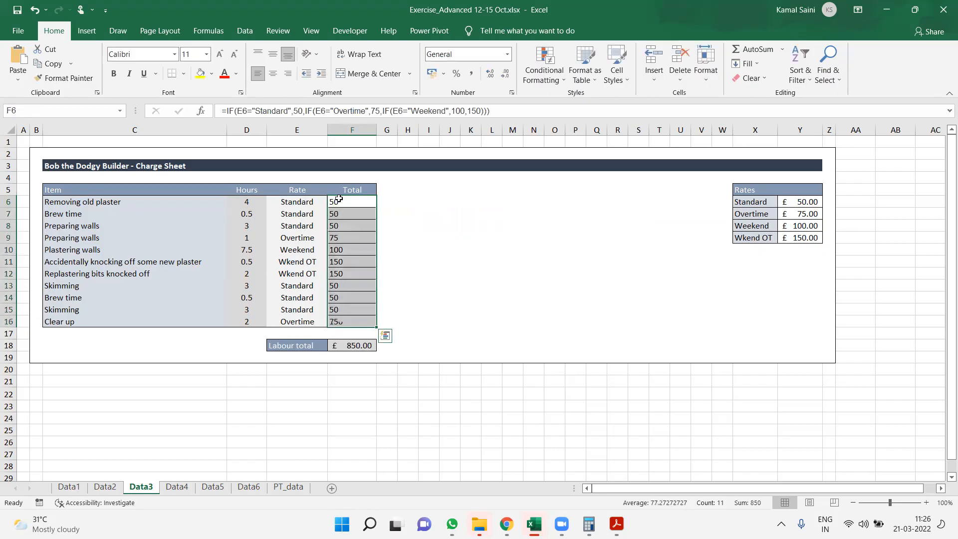
Compare the rate types in column E with the rates returned by the formula in column F
key(Left)
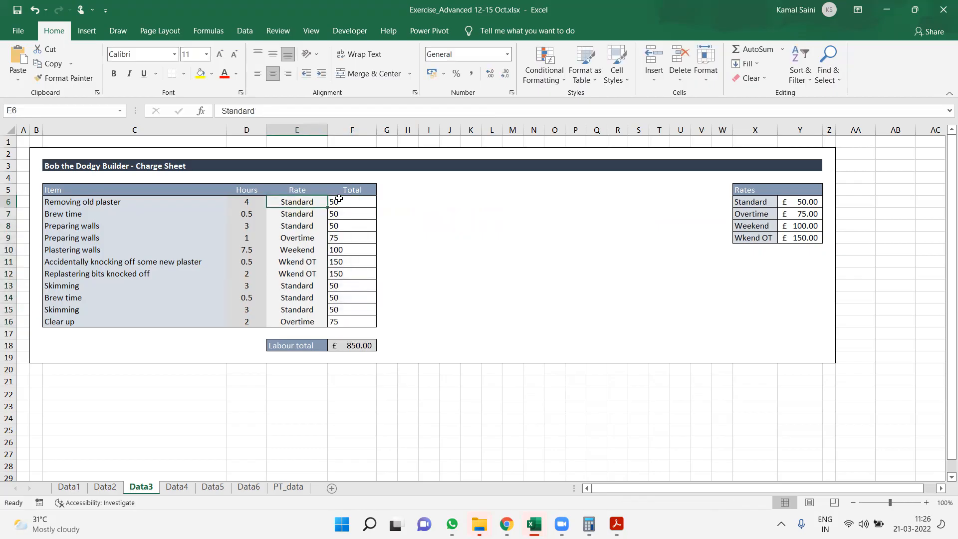
key(Right)
key(Left)
key(Down)
key(Down)
key(Down)
key(Right)
key(Left)
key(Down)
key(Right)
key(Left)
key(Down)
key(Right)
Multiply the nested IF formula in F6 by the hours in D6, and fill it down through F16
key(Up)
key(Up)
key(Up)
key(Up)
key(Up)
key(F2)
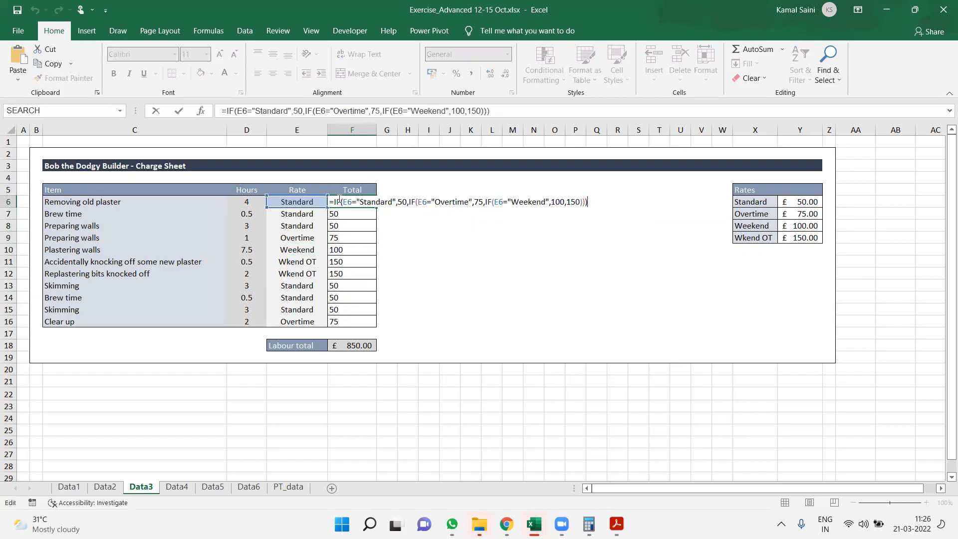
text(*)
click(243, 205)
key(ctrl+Return)
key(ctrl+shift+Down)
key(ctrl+d)
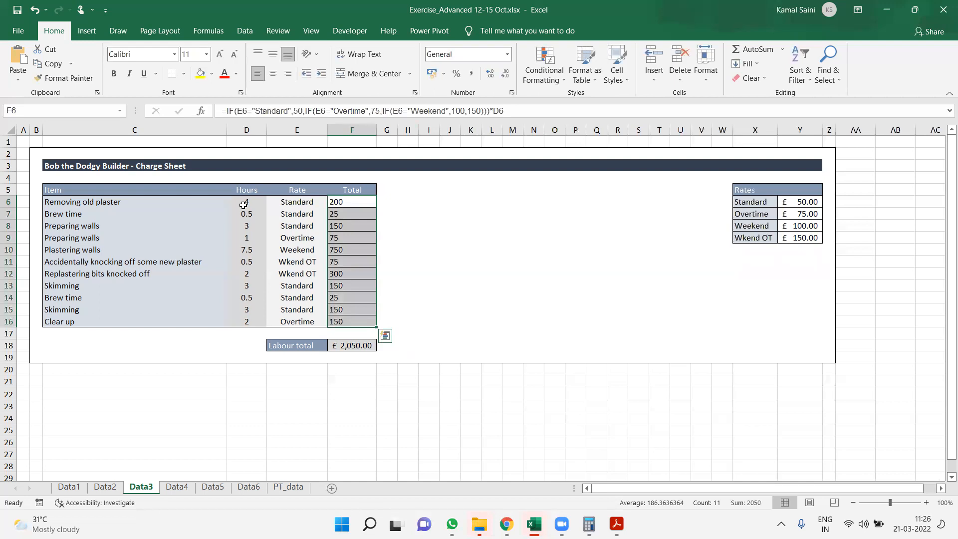
Open the formula in F6 to review its nested conditions and the hours multiplier
key(Up)
key(Up)
key(Down)
key(Down)
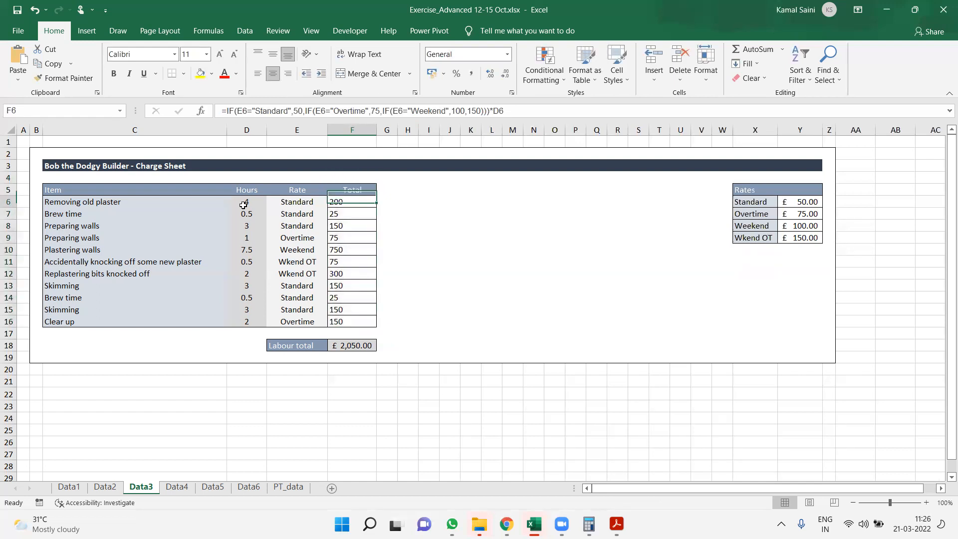
key(F2)
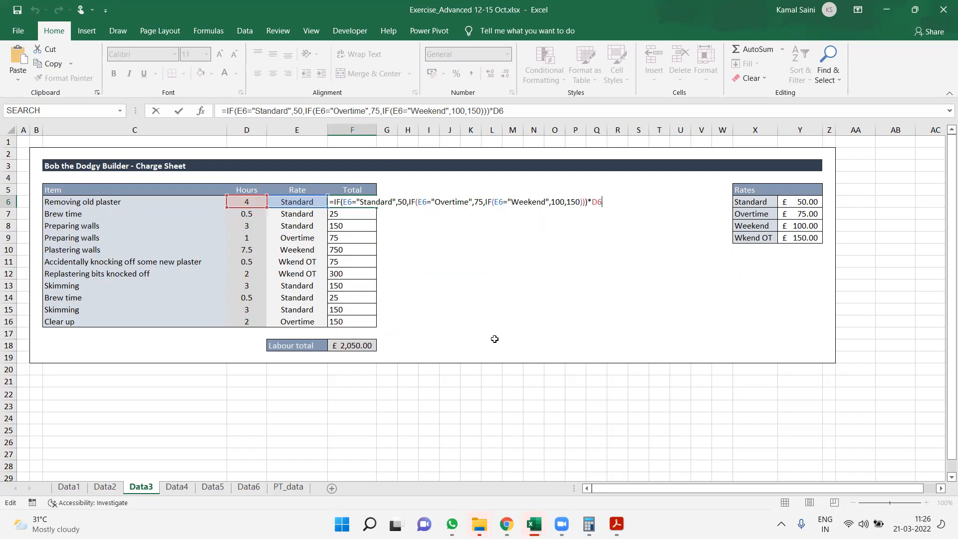
Close the formula in F6 without editing it and select the item totals F6:F16
key(Escape)
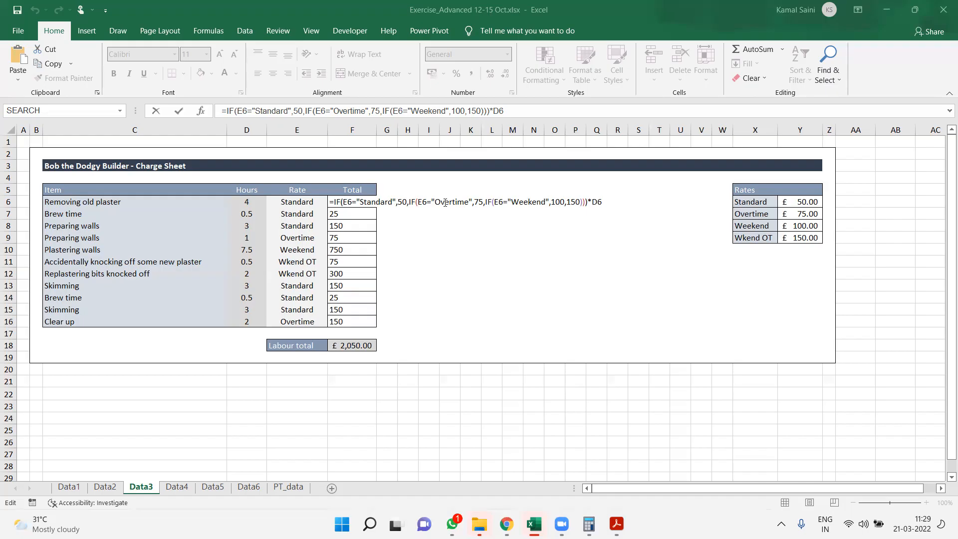
key(Escape)
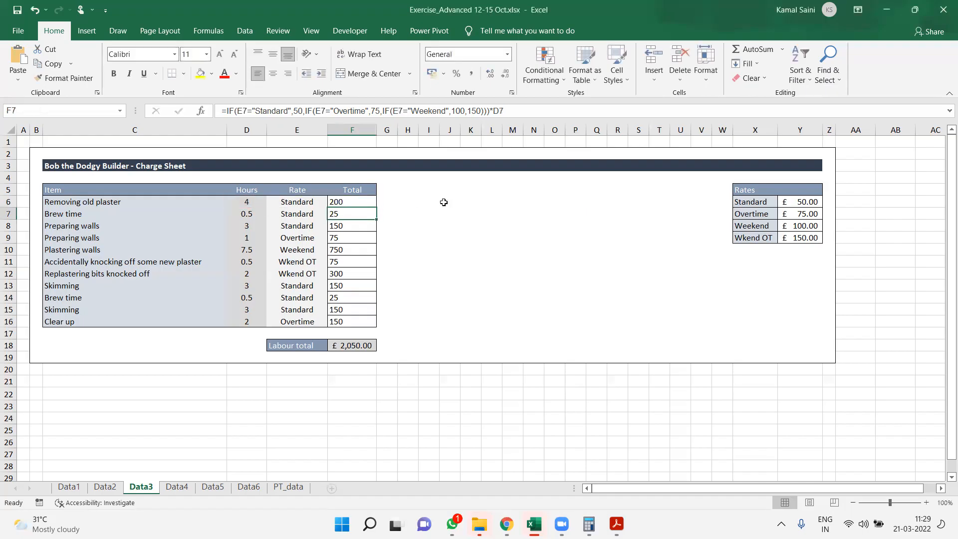
key(ctrl+shift+Down)
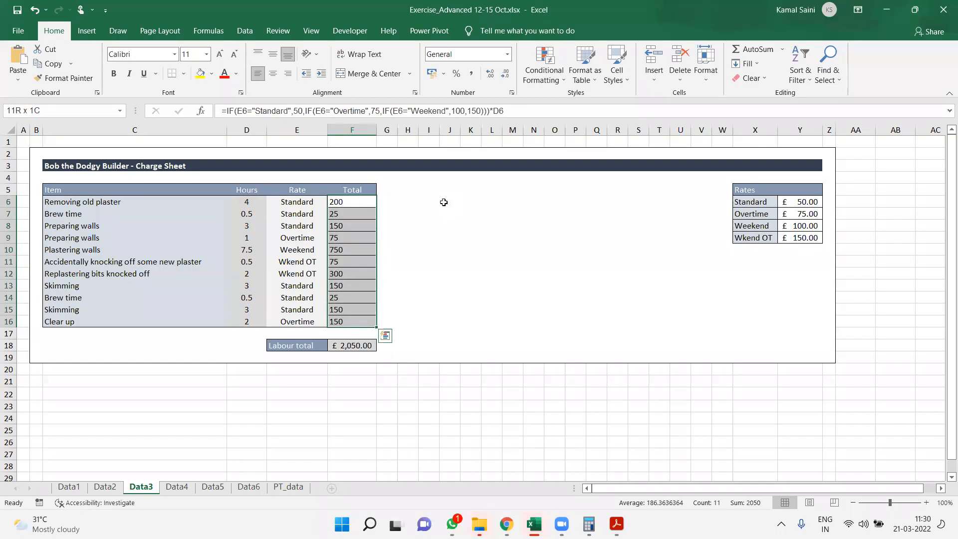
Widen column G and copy the formatting of F5:F18 onto G5:G18
drag(400, 124, 455, 124)
click(359, 182)
drag(353, 190, 363, 341)
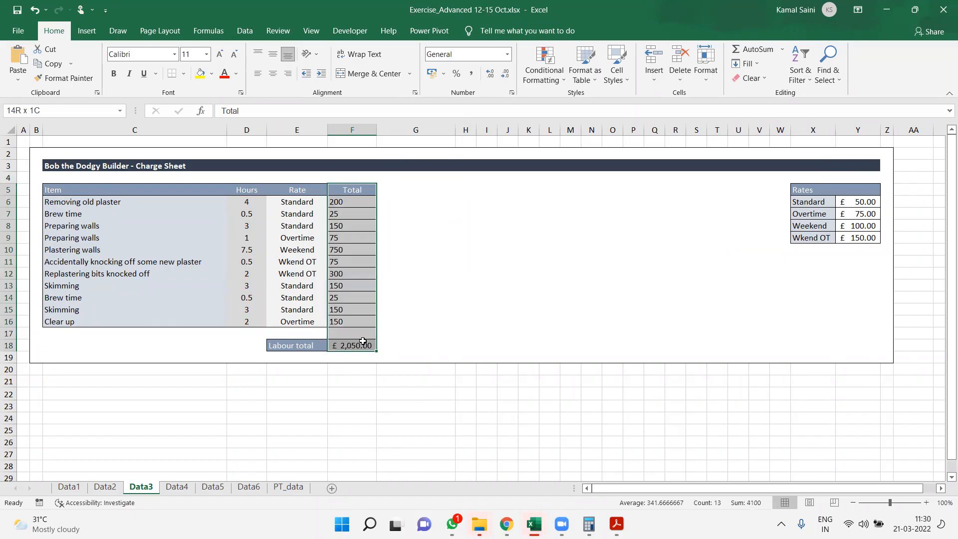
click(70, 80)
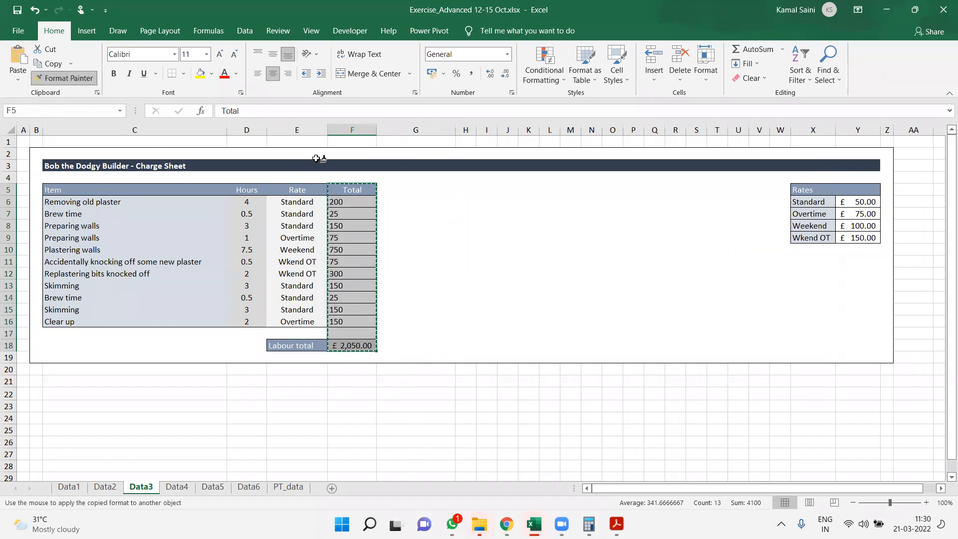
click(410, 186)
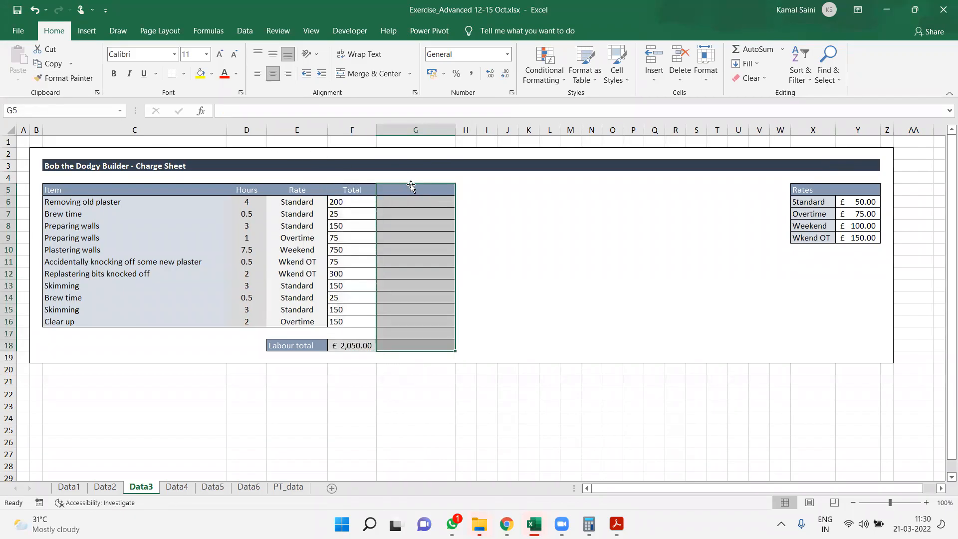
Enter the header Total in G5
click(411, 184)
text(Total)
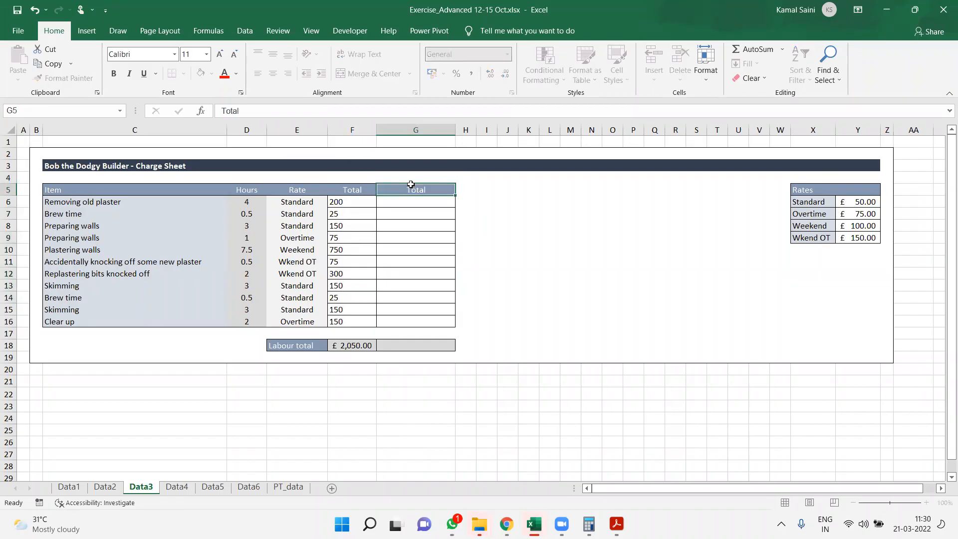
key(Return)
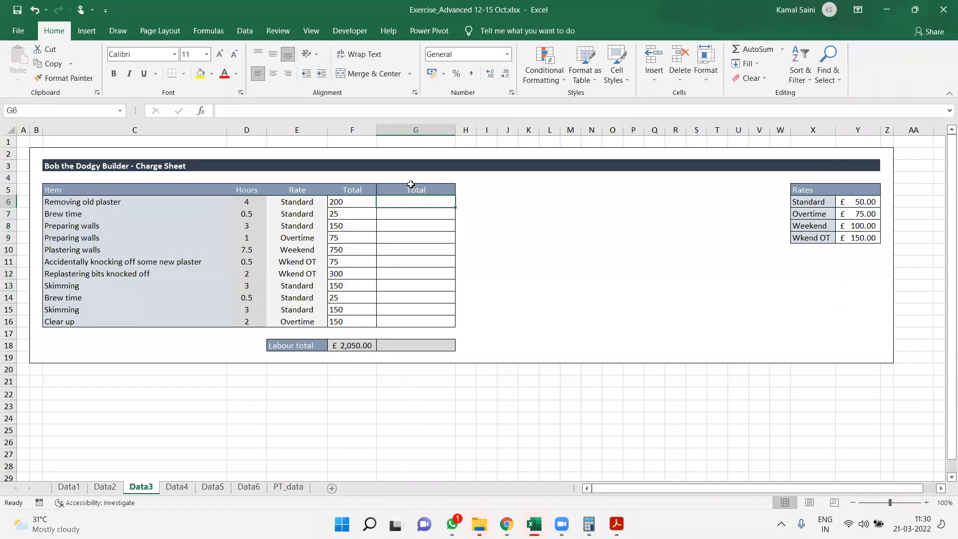
click(295, 204)
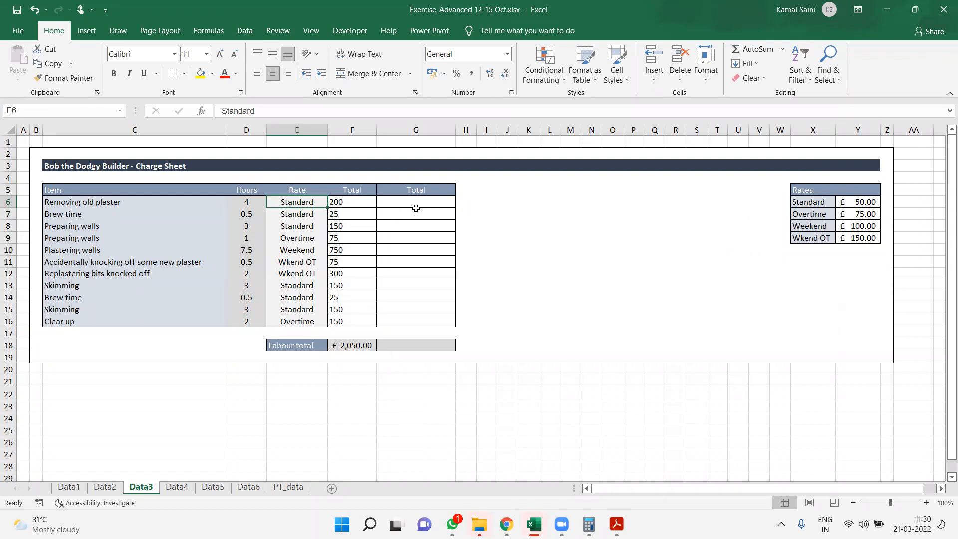
Copy the labour total formula from F18 into G18
click(365, 344)
key(Right)
key(ctrl+r)
key(Up)
key(Up)
key(Up)
key(Up)
key(Up)
key(Up)
key(Up)
key(Up)
key(Up)
key(Up)
key(Up)
key(Up)
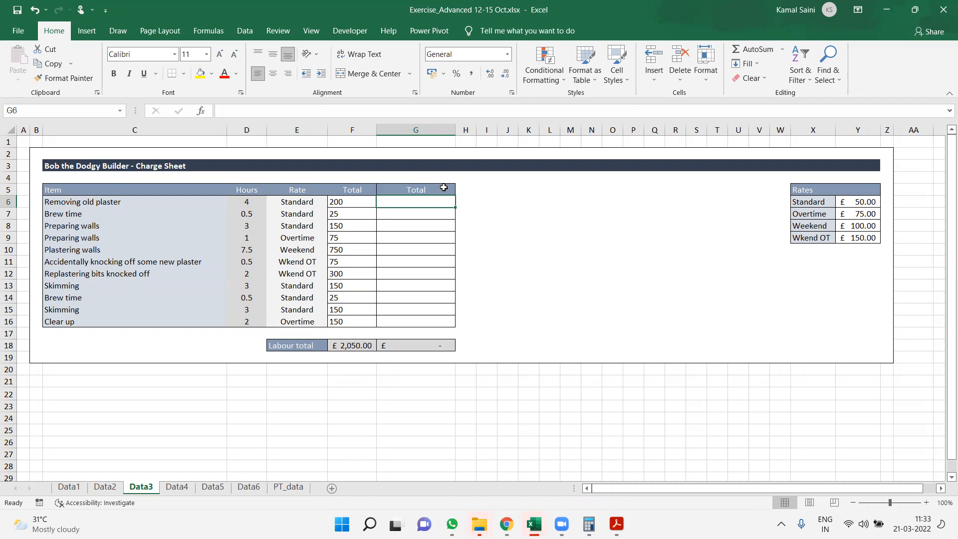
Enter =VLOOKUP(E6,$X$6:$Y$9,2,0) in G6 to look up the rate from the Rates table
text(=vl)
key(Tab)
key(Left)
key(Left)
text(,)
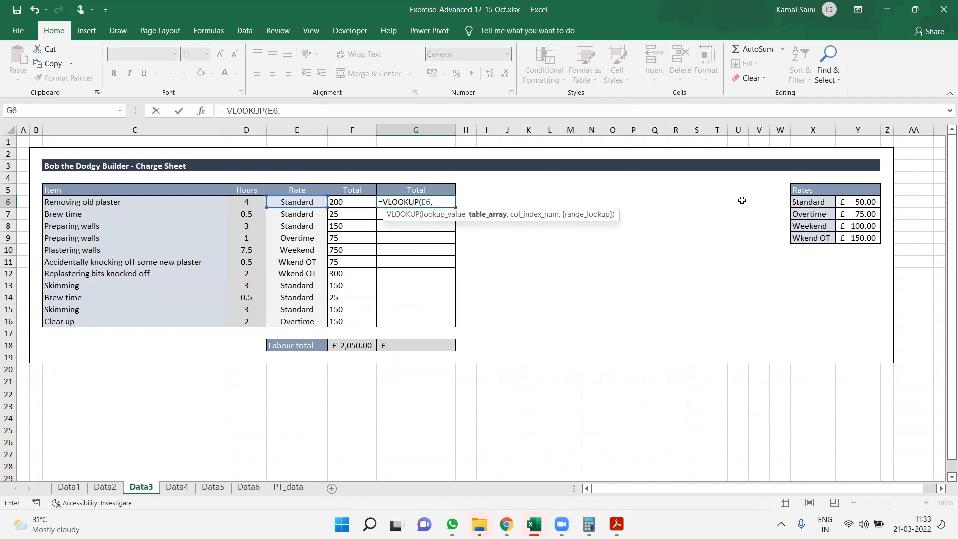
drag(805, 199, 851, 237)
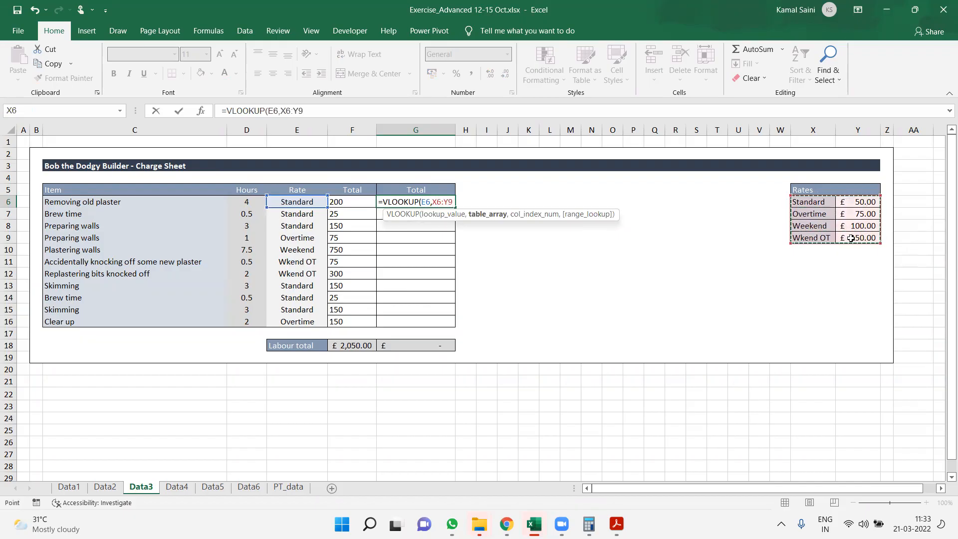
key(F4)
text(,2,0))
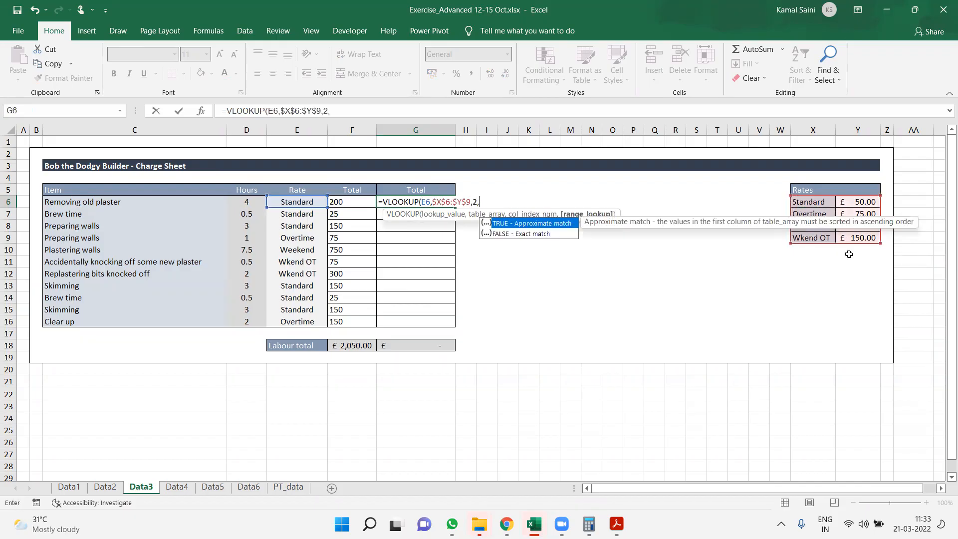
key(Return)
Fill the VLOOKUP formula from G6 down through G16
key(Left)
key(ctrl+Down)
key(Right)
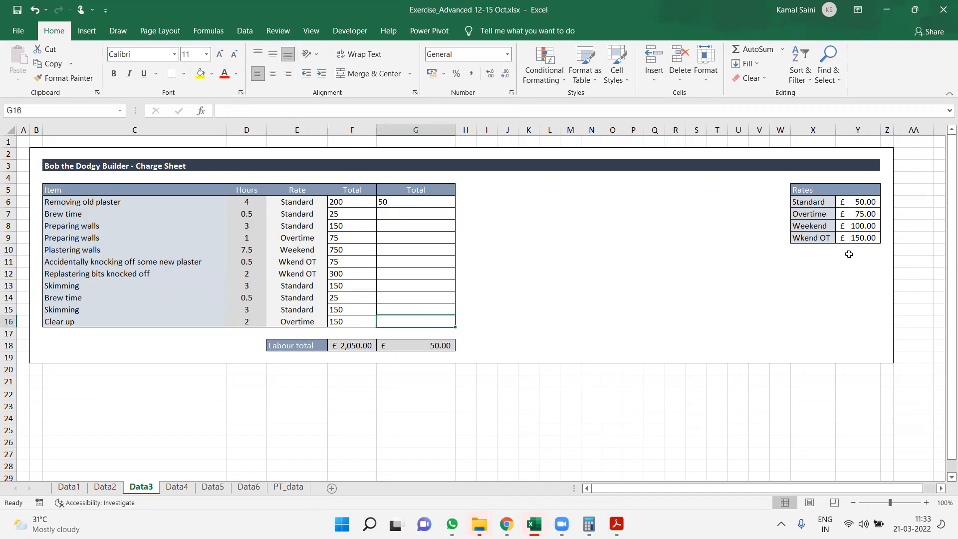
key(ctrl+shift+Up)
key(ctrl+d)
key(ctrl+Up)
Multiply the VLOOKUP formula in G6 by the hours in D6, and fill it down through G16
key(F2)
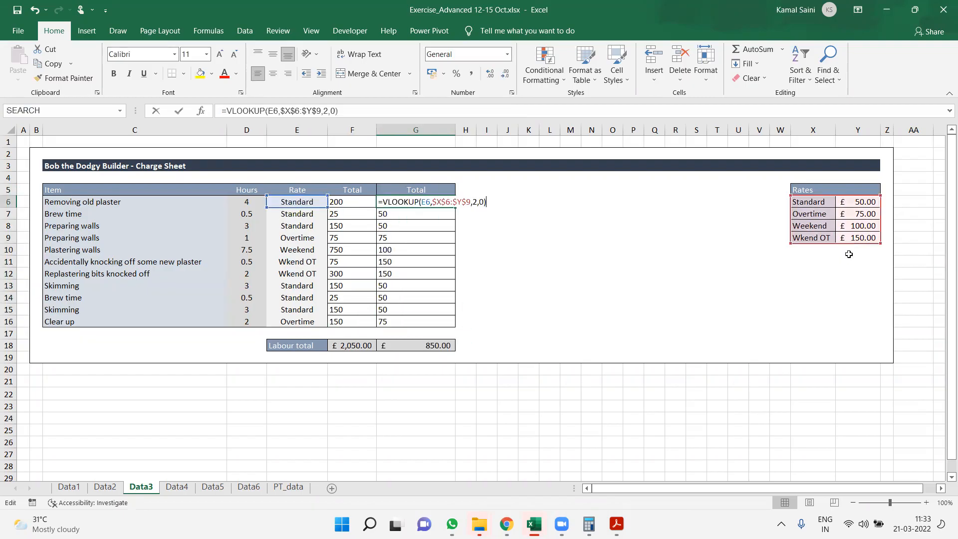
text(*)
click(241, 201)
key(ctrl+Return)
key(ctrl+shift+Down)
key(ctrl+d)
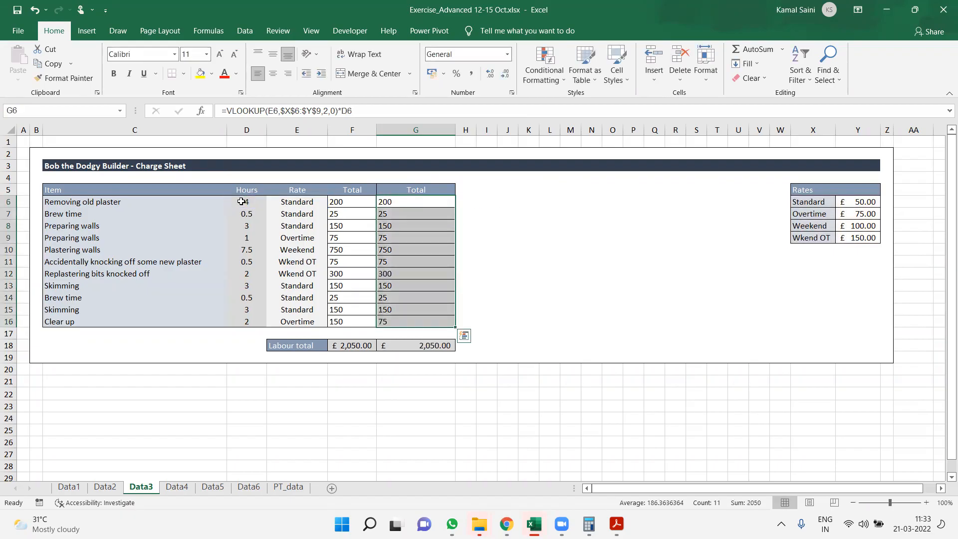
Compare the nested IF formula in F6 with the VLOOKUP formula in G6
key(Left)
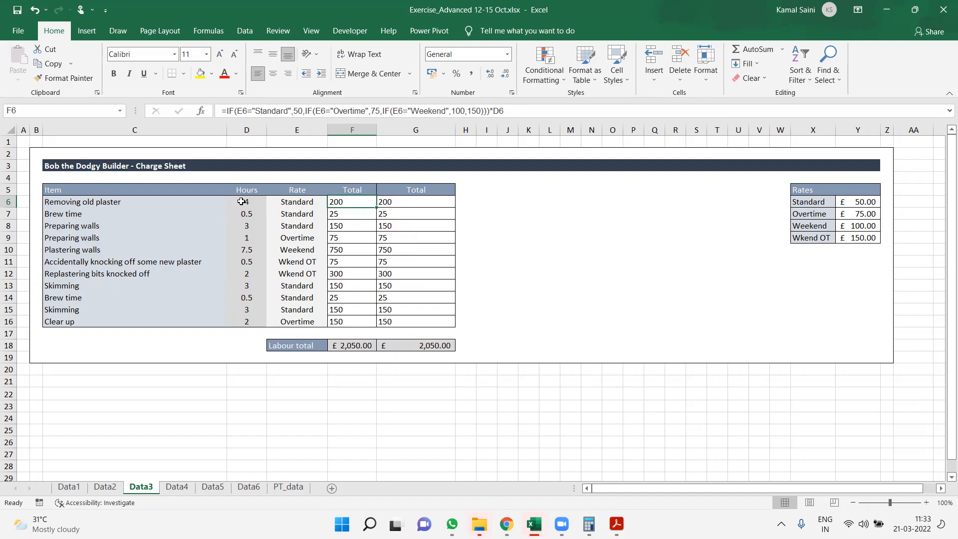
key(Right)
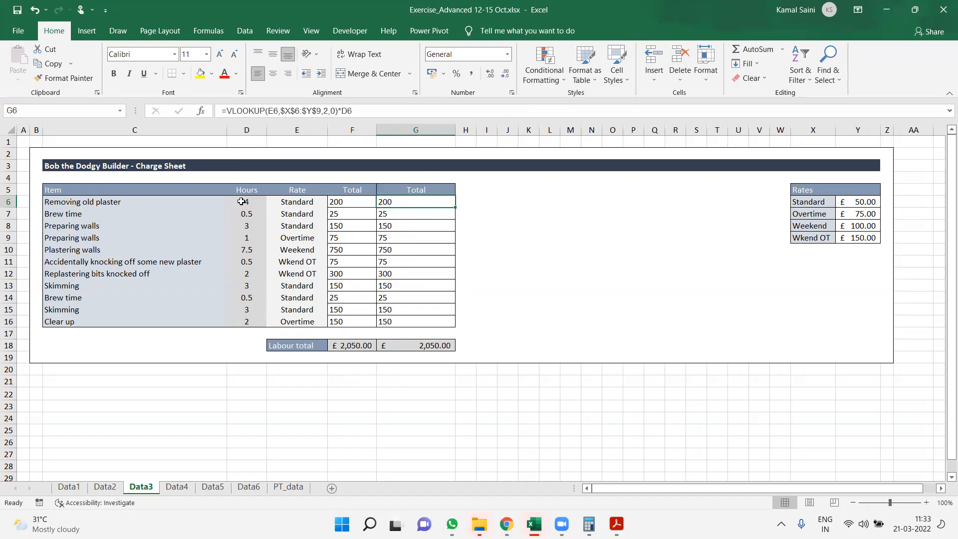
key(Left)
key(Right)
key(F2)
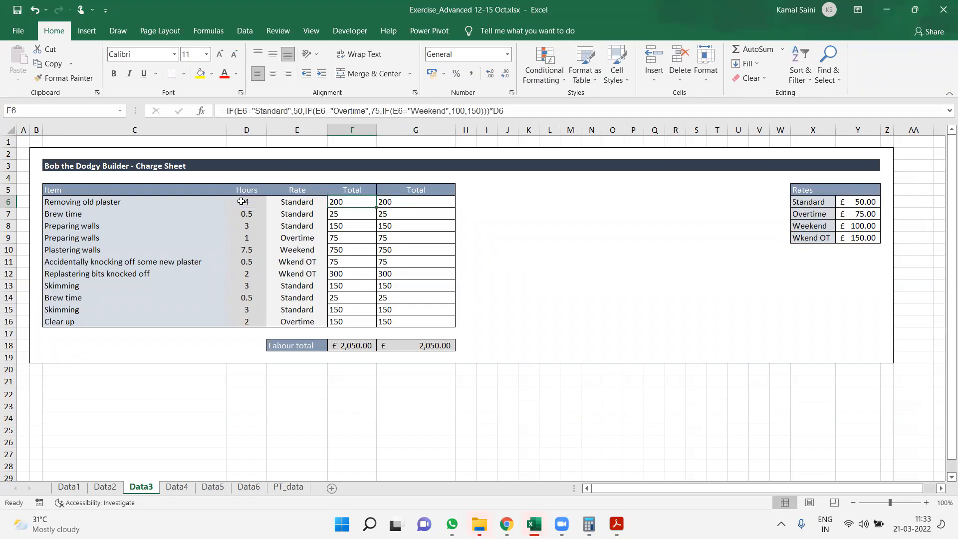
key(F2)
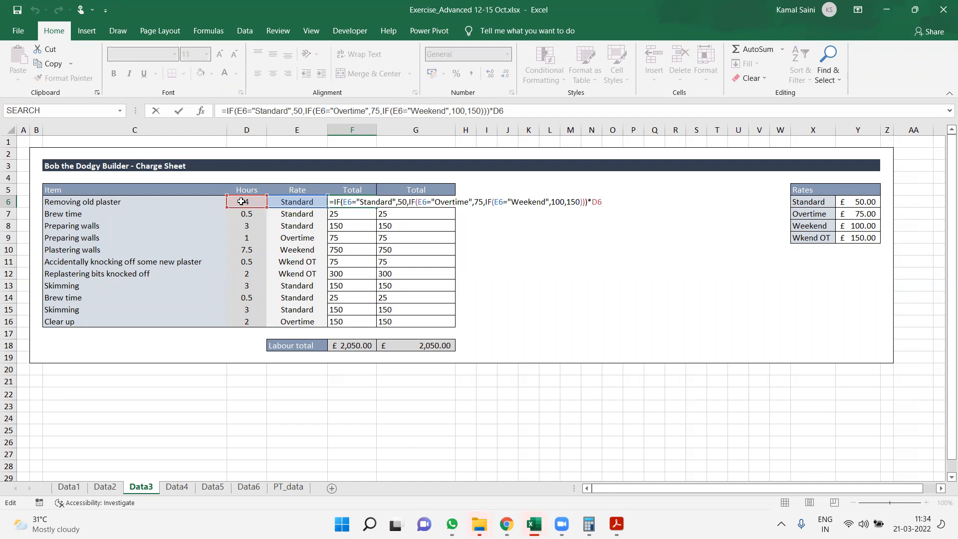
key(Return)
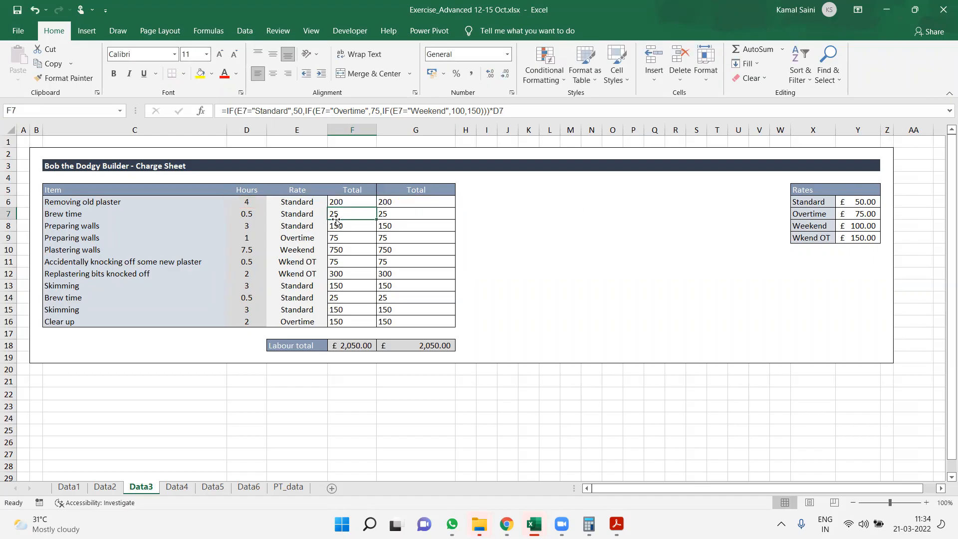
Review the lookup value, Rates table range and hours multiplier in the G6 VLOOKUP formula
click(298, 202)
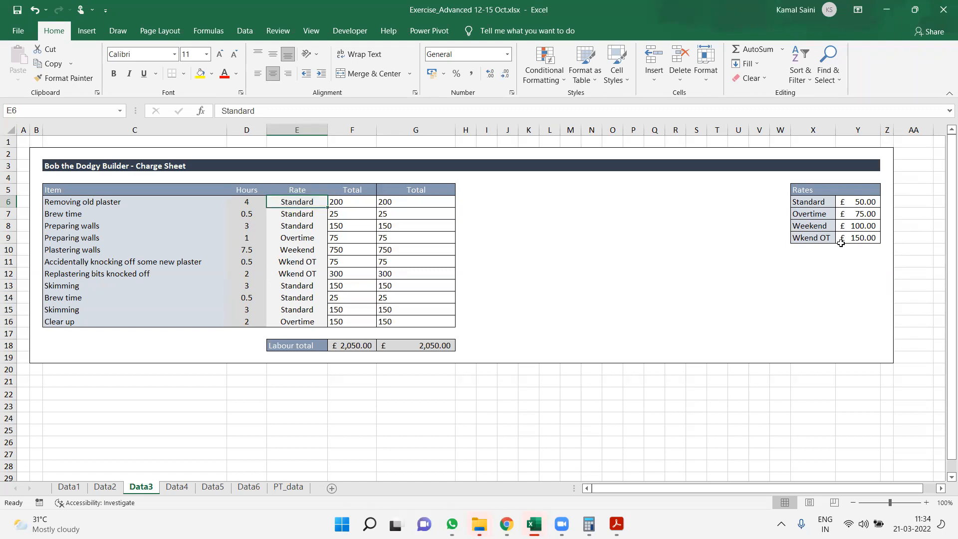
key(Right)
key(Right)
key(F2)
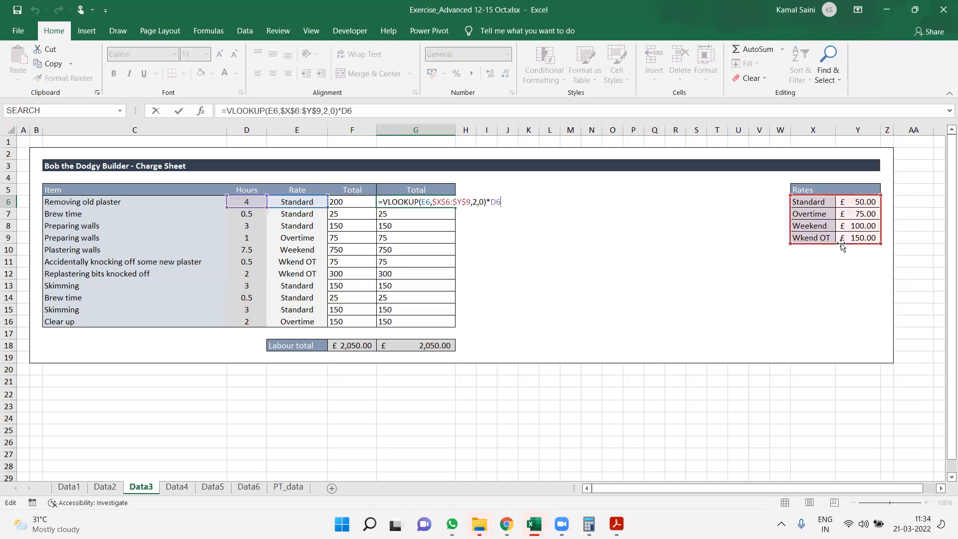
key(Escape)
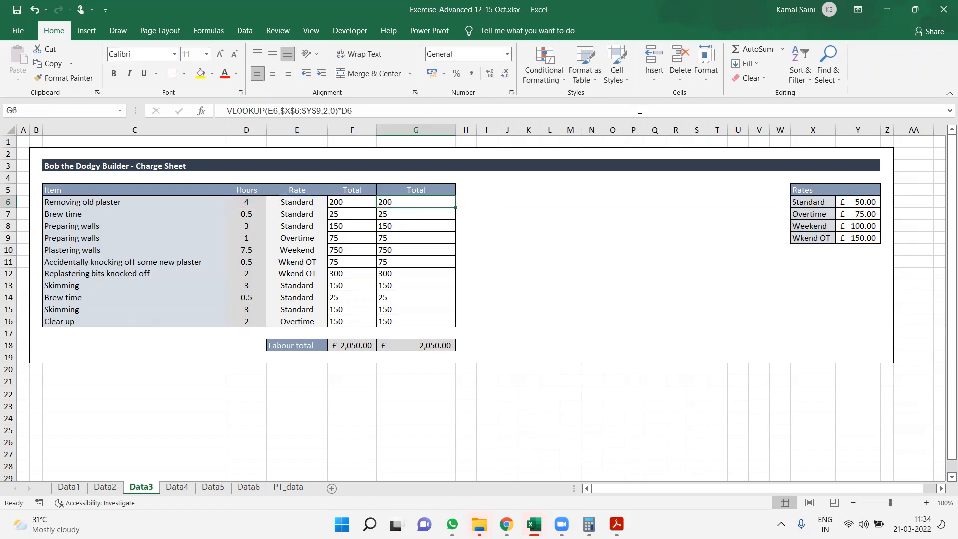
Move the Data3 sheet to the end of the Class Excel XIUS Megasoft.xlsx workbook
right_click(147, 492)
click(200, 388)
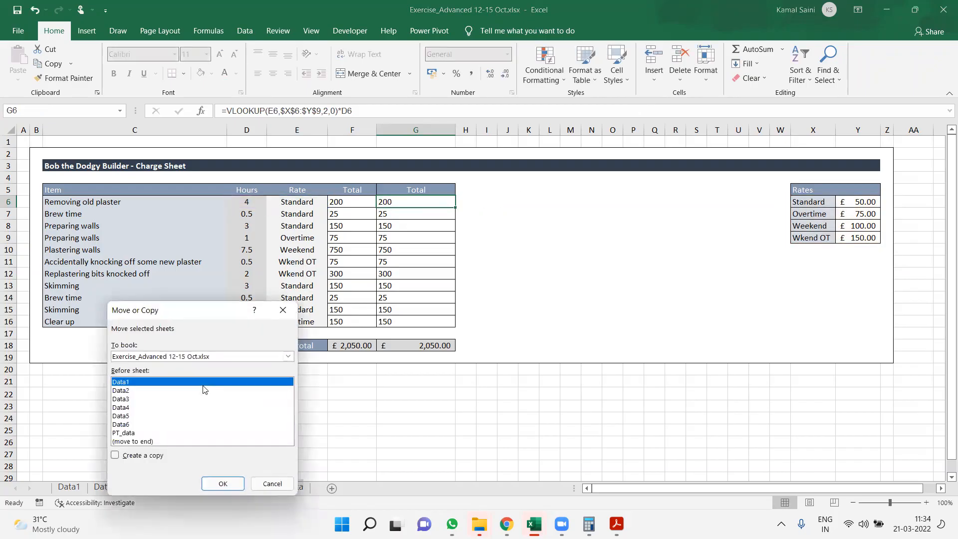
click(139, 357)
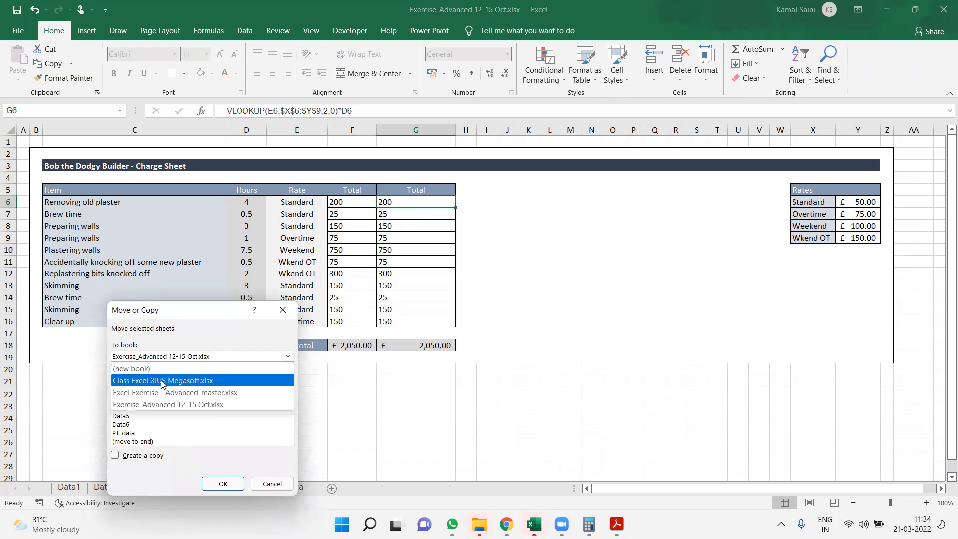
click(162, 382)
click(143, 442)
key(Down)
key(Down)
key(Down)
key(Return)
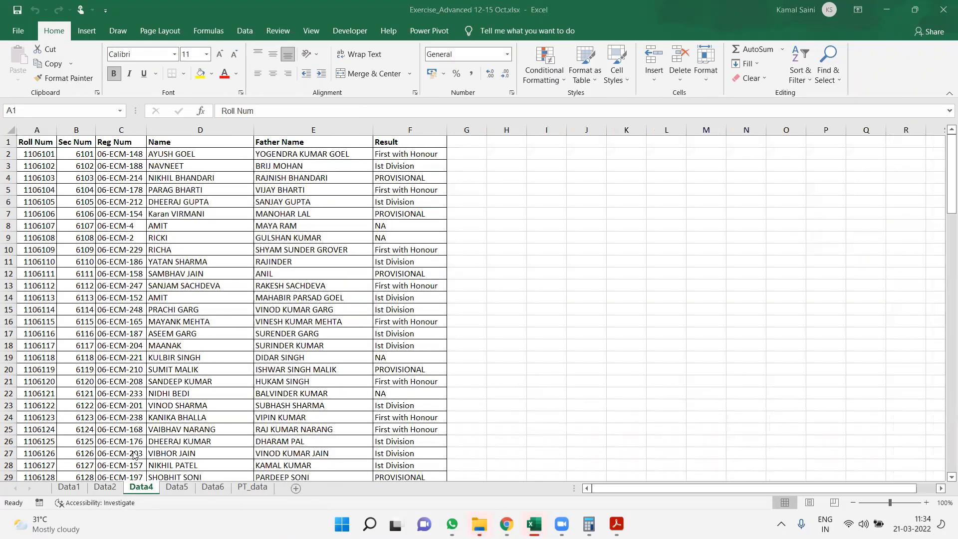
Switch to the Class Excel XIUS Megasoft workbook and check the G6 formula on the moved Data3 sheet
key(alt+Tab)
key(alt+shift+Tab)
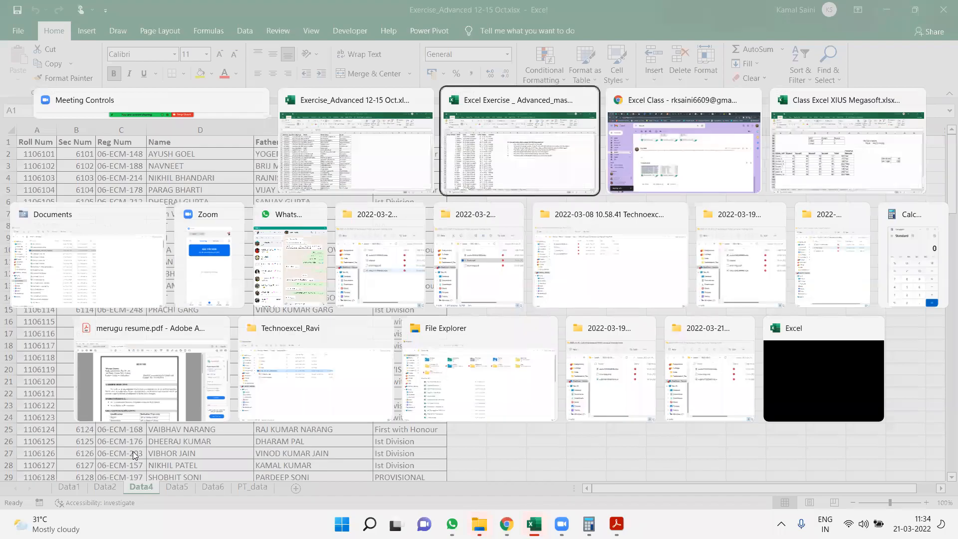
key(Tab)
key(Tab)
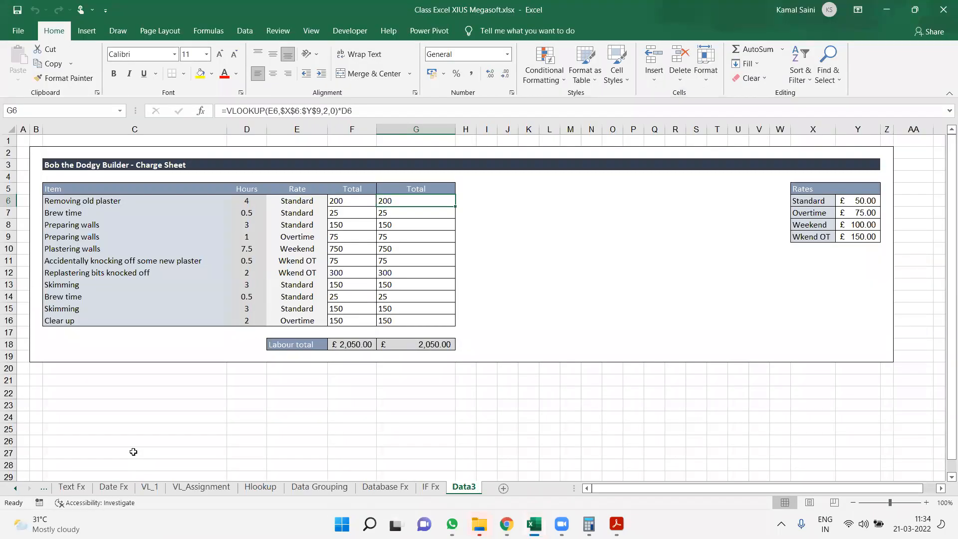
key(F2)
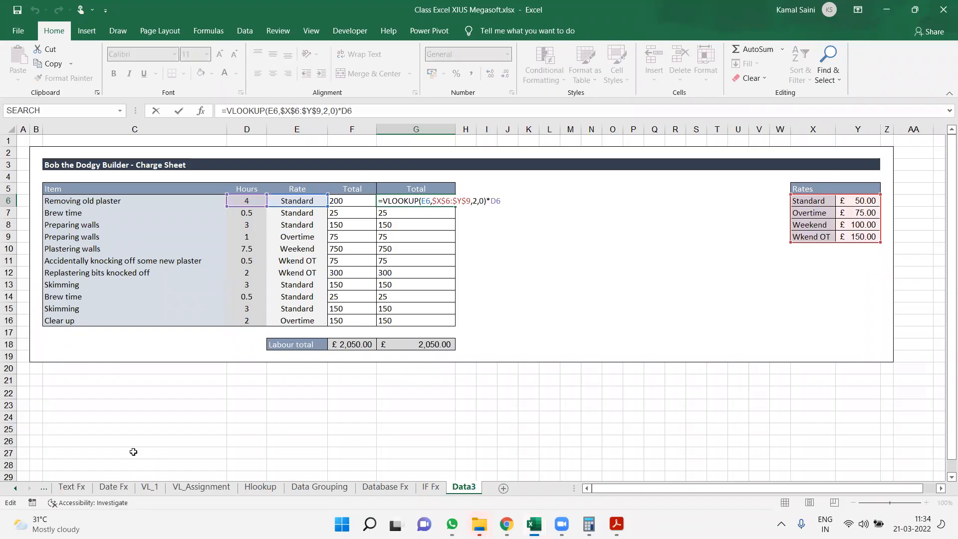
key(Return)
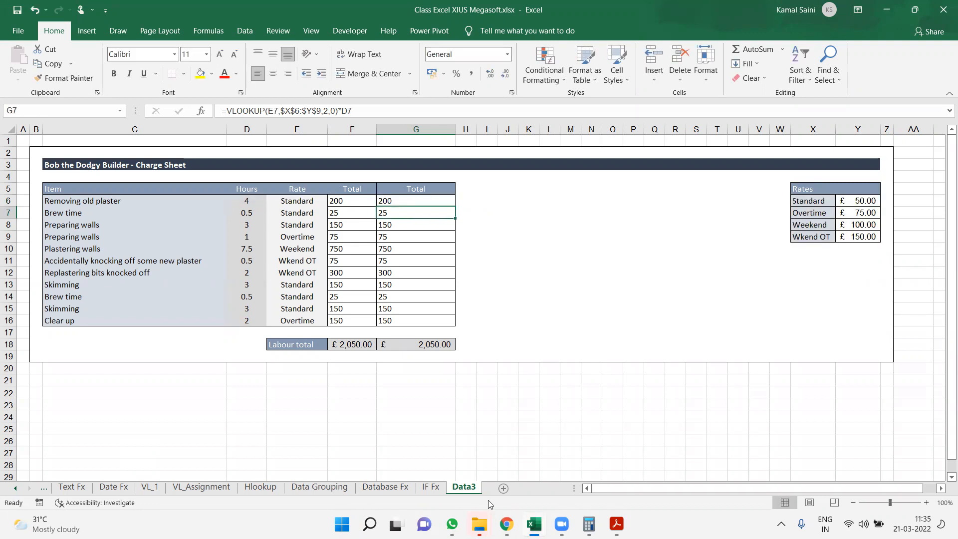
Add a new blank worksheet after Data3
click(503, 488)
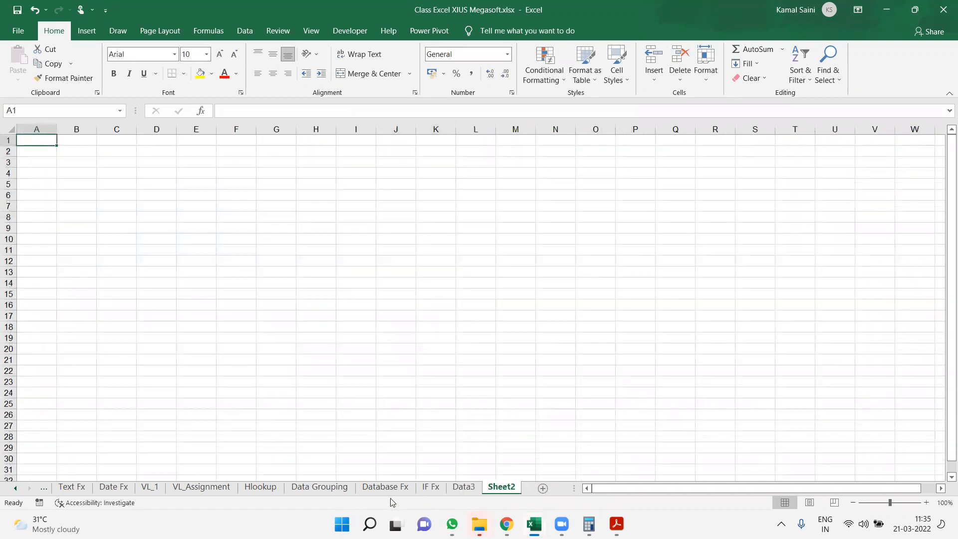
Look through the logical function tables and the score table on the IF Fx sheet
click(431, 488)
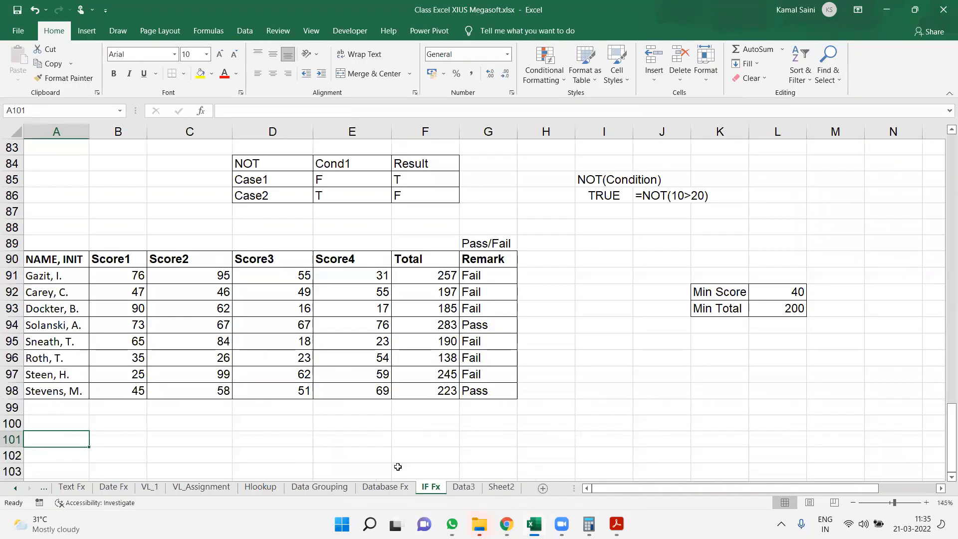
click(316, 370)
key(ctrl+Left)
key(ctrl+Up)
key(ctrl+Up)
key(ctrl+Up)
key(ctrl+Up)
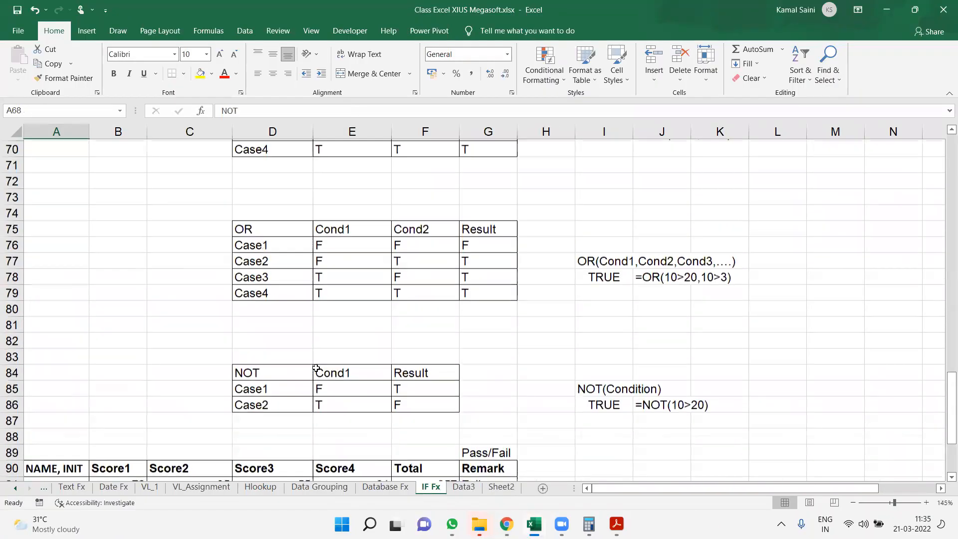
key(ctrl+Down)
key(ctrl+Down)
key(ctrl+Down)
key(ctrl+Down)
key(ctrl+Down)
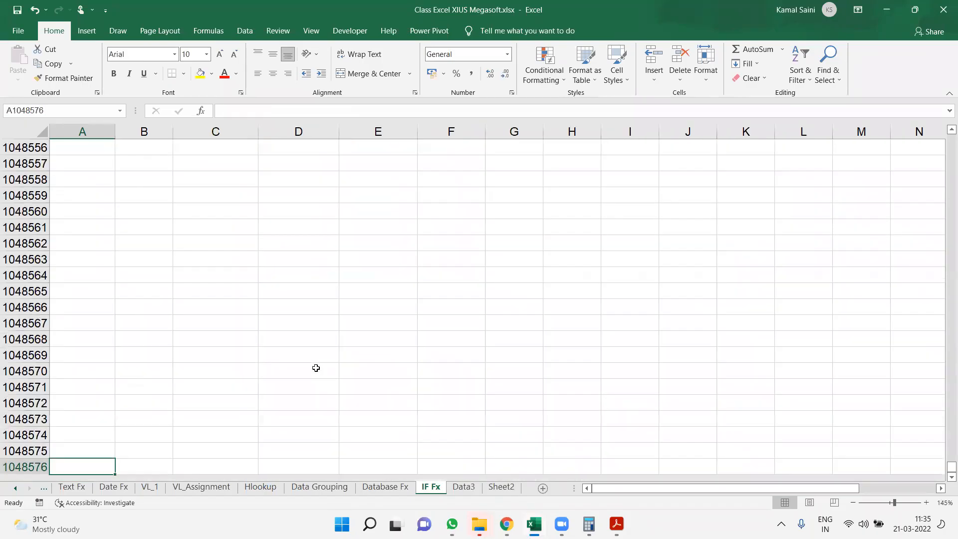
key(ctrl+Up)
key(ctrl+Up)
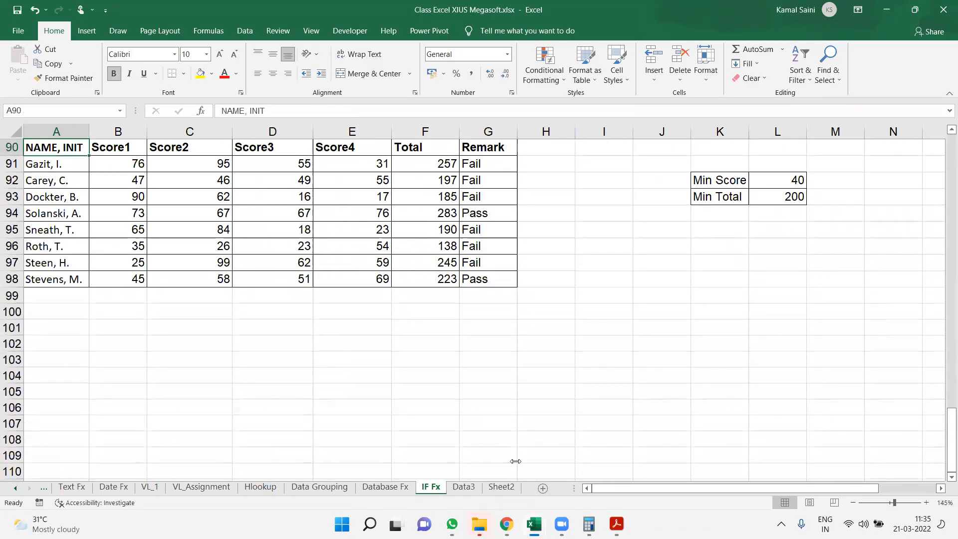
Rename the blank Sheet2 worksheet as Conditional FOmratting
click(491, 487)
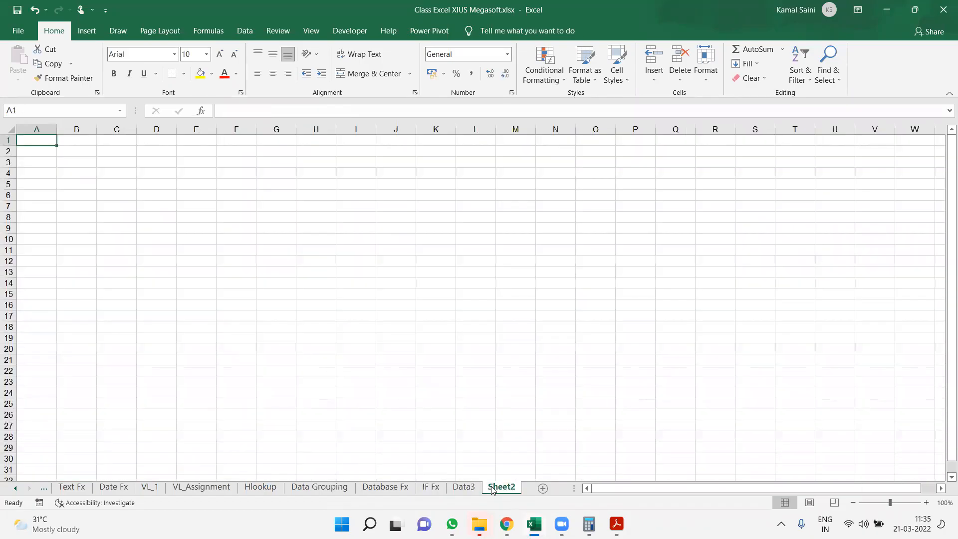
double_click(501, 486)
text(Conditional)
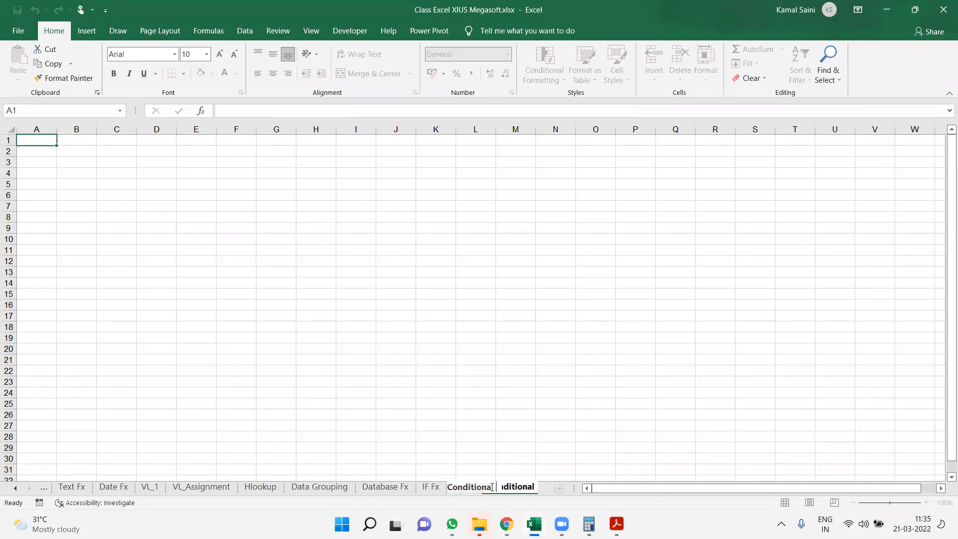
text( FOmratting)
key(Return)
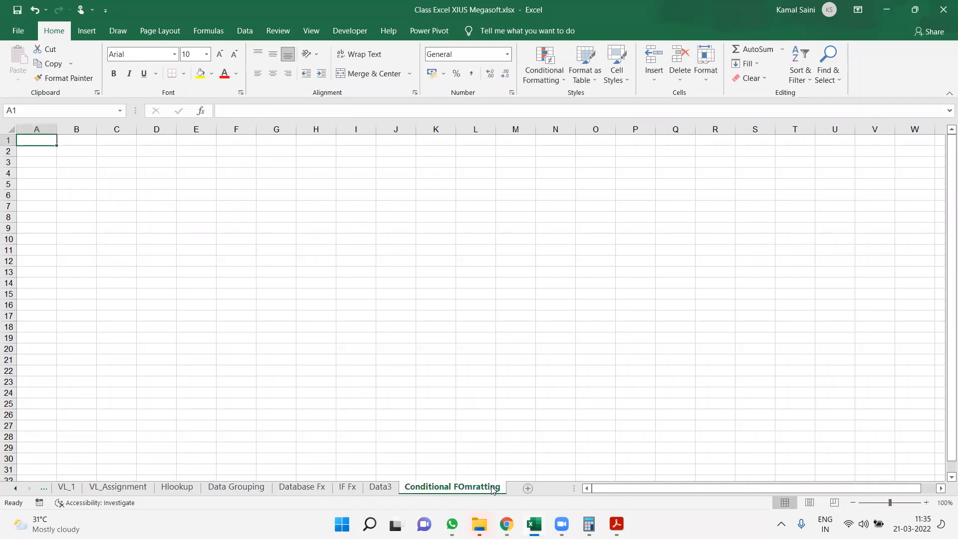
Correct the misspelled name of the new worksheet to Conditional Formatting
double_click(477, 486)
click(474, 484)
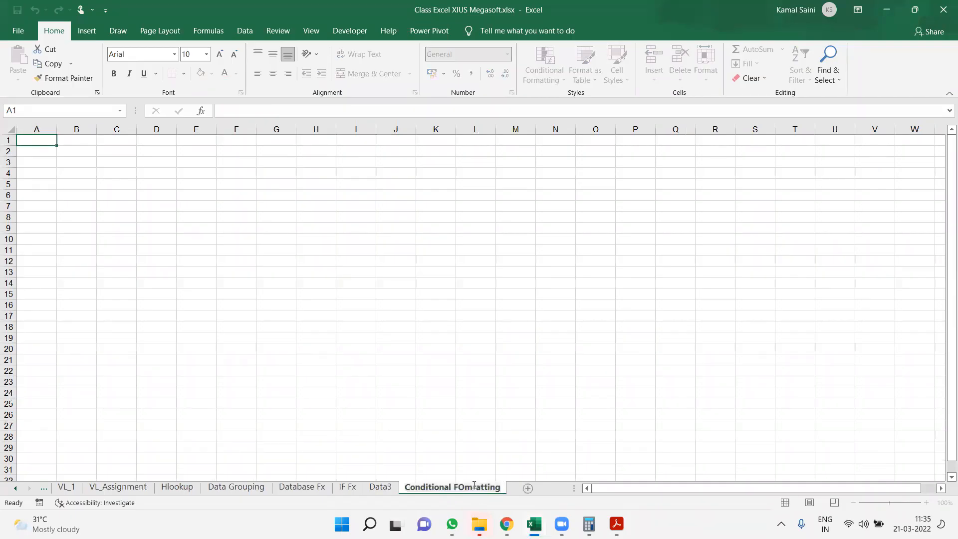
key(BackSpace)
key(BackSpace)
key(BackSpace)
text(ormat)
key(BackSpace)
key(BackSpace)
key(Return)
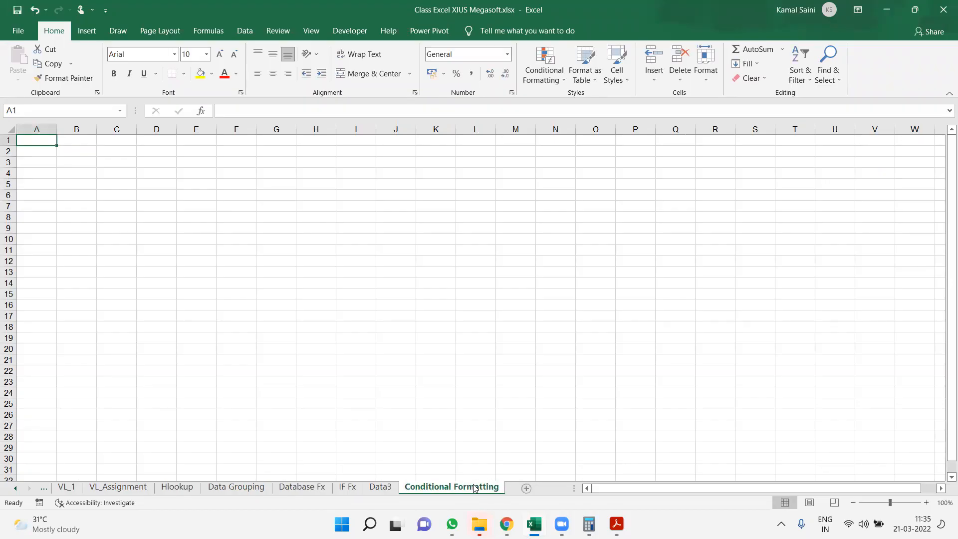
Copy the employee table A1:G19 from Database Fx into cell A1 of the Conditional Formatting sheet and autofit its column widths
click(305, 491)
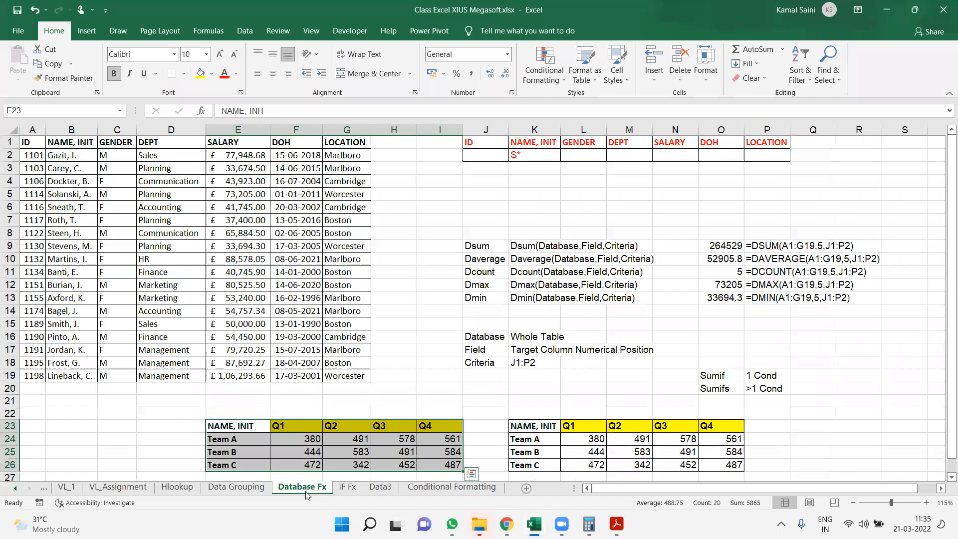
key(ctrl+a)
key(ctrl+c)
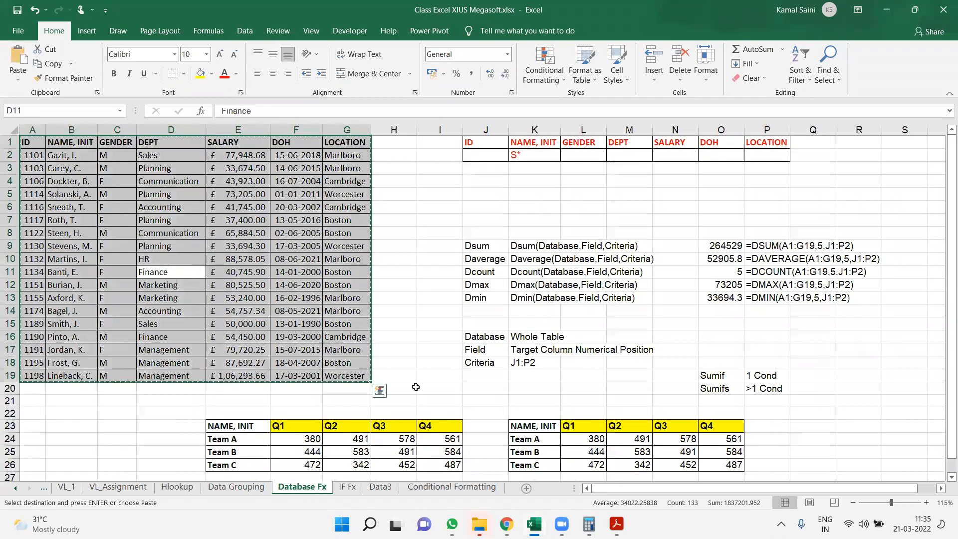
click(481, 491)
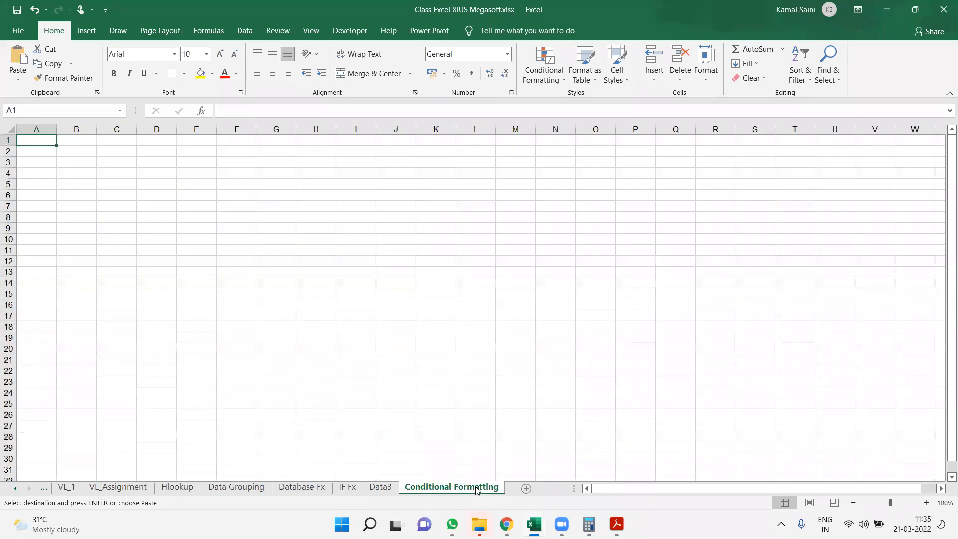
key(ctrl+v)
key(alt+h)
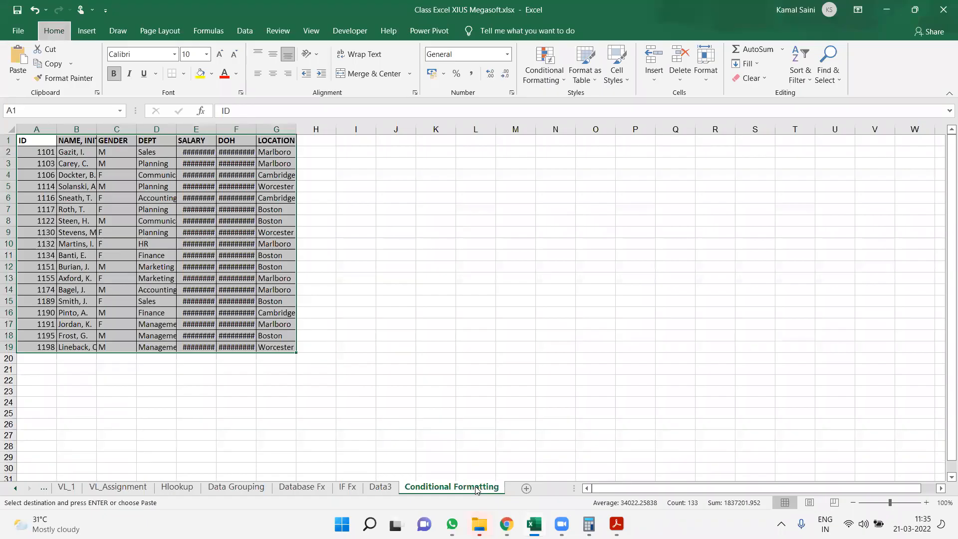
key(o)
key(i)
Copy the employee table on the Conditional Formatting sheet and paste duplicates at K1 and U1
key(ctrl+c)
key(ctrl+Right)
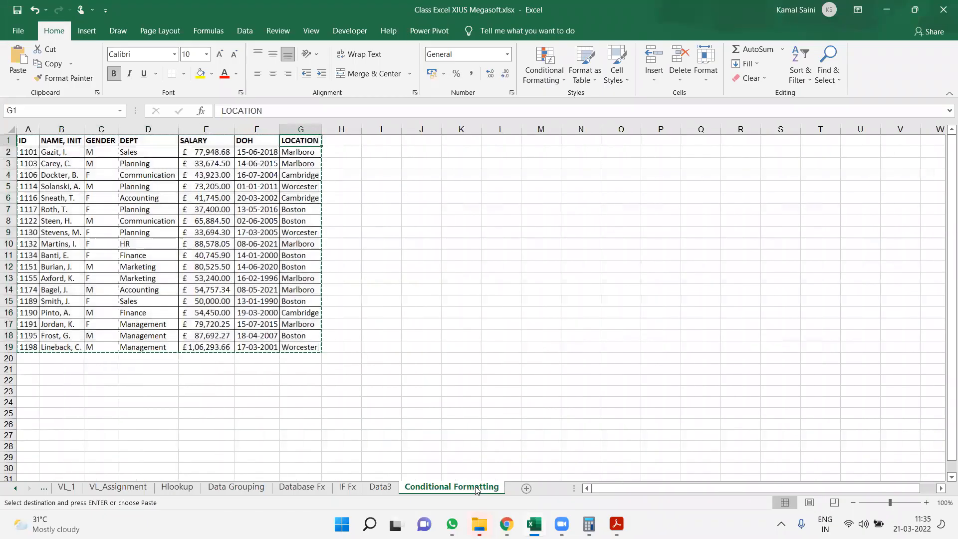
key(Right)
key(Right)
key(Right)
key(Right)
key(ctrl+v)
key(ctrl+Right)
Paste two more copies of the employee table at AE1 and AP1
key(ctrl+Right)
key(ctrl+Left)
key(Right)
key(Right)
key(Right)
key(Right)
key(Right)
key(Left)
key(ctrl+v)
key(ctrl+Right)
key(Right)
key(Right)
key(Right)
key(Right)
key(ctrl+v)
key(ctrl+Right)
Paste further copies of the employee table along row 1 at AZ1 and BJ1
key(Right)
key(Right)
key(Right)
key(Right)
key(Right)
key(ctrl+v)
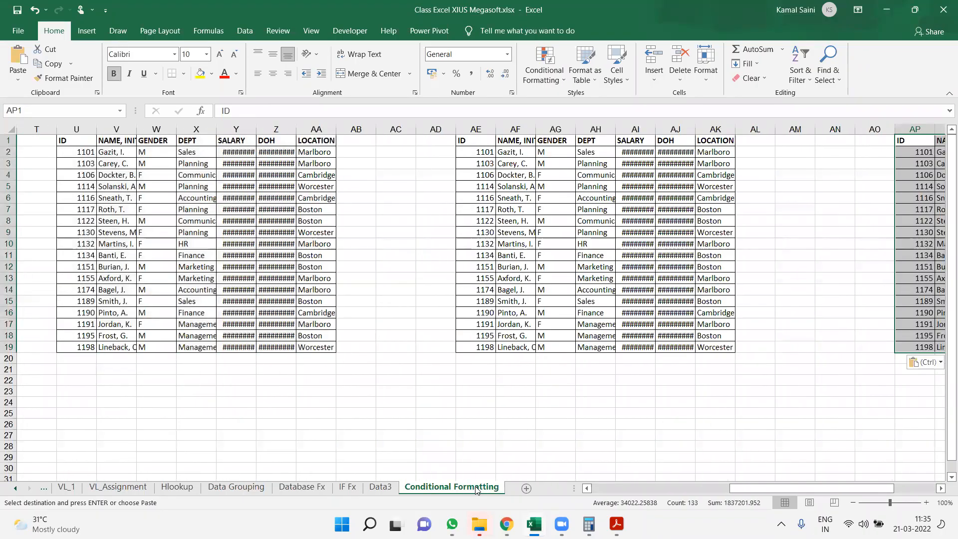
key(ctrl)
key(Escape)
key(Right)
key(Right)
key(Right)
key(Right)
key(Right)
key(Right)
key(Right)
key(Right)
key(Right)
key(Right)
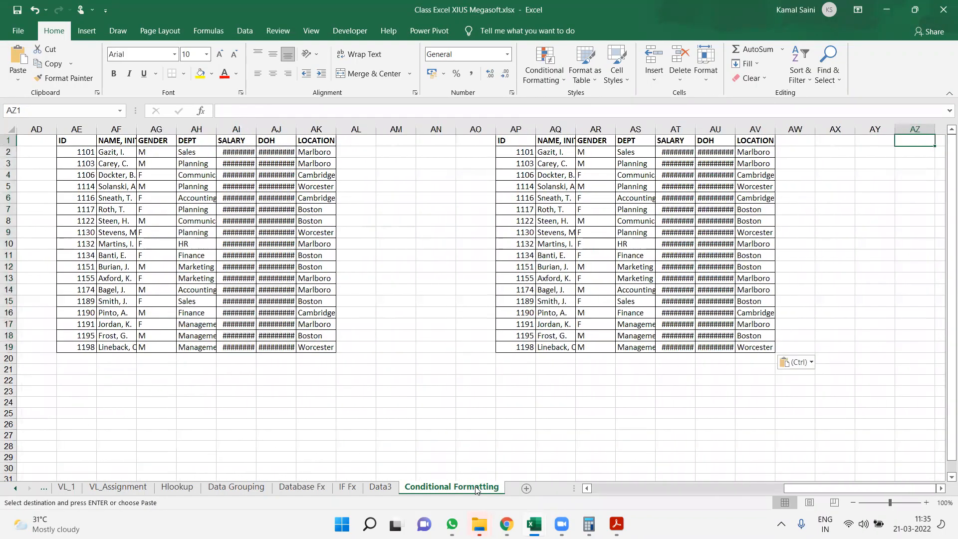
key(ctrl+v)
key(Right)
key(Right)
key(Right)
key(Right)
key(Right)
key(Right)
key(Right)
key(Right)
key(Right)
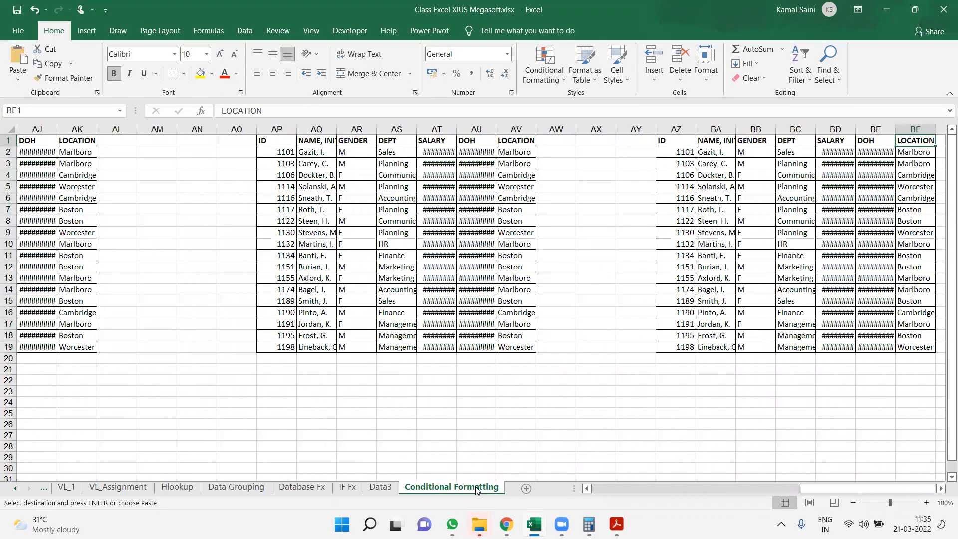
Paste copies of the employee table at BT1 and CD1, leaving three blank columns between tables
key(Right)
key(ctrl+v)
key(Right)
key(Right)
key(Right)
key(Right)
key(Right)
key(Right)
key(Right)
key(Right)
key(Right)
key(Right)
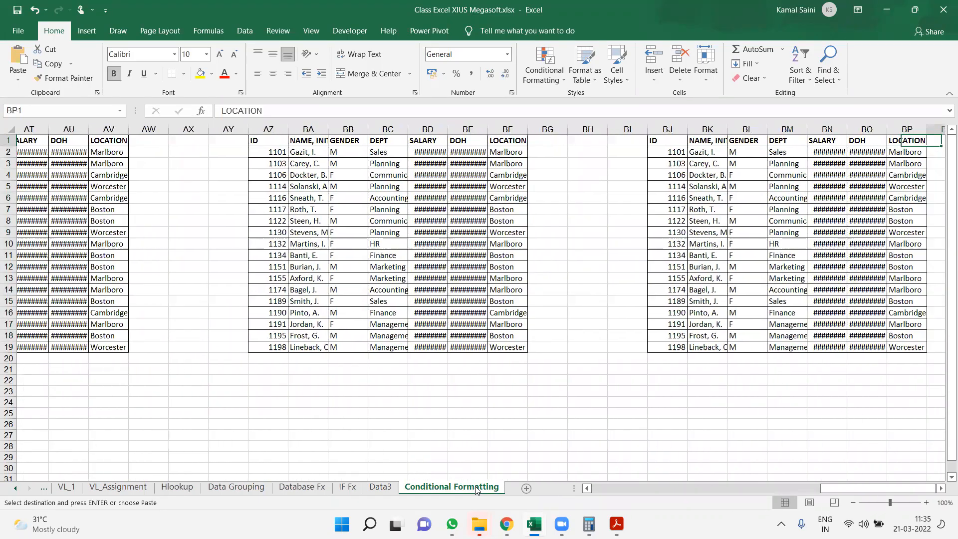
key(ctrl+v)
key(Right)
key(Right)
key(Right)
key(Right)
key(Right)
key(Right)
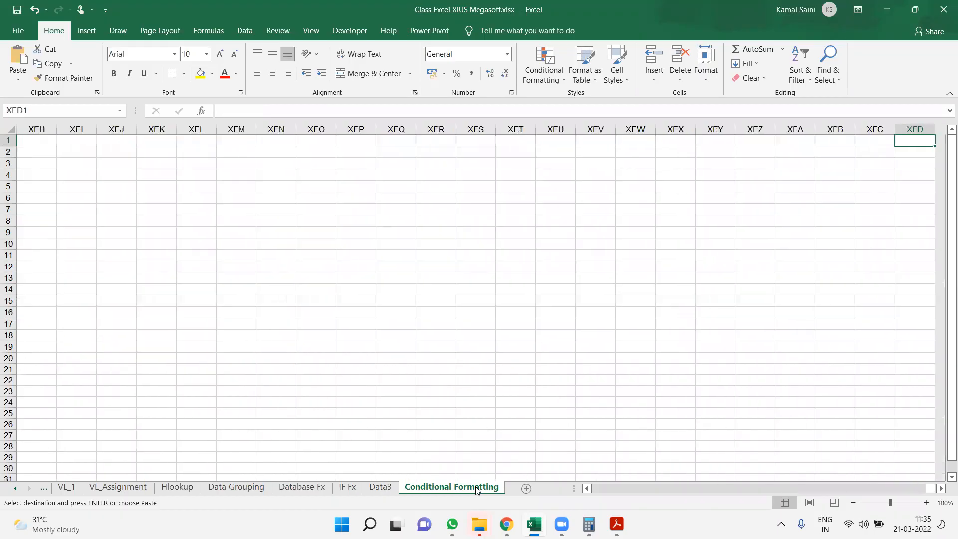
key(ctrl+Right)
key(ctrl+Left)
key(Right)
key(Right)
key(Right)
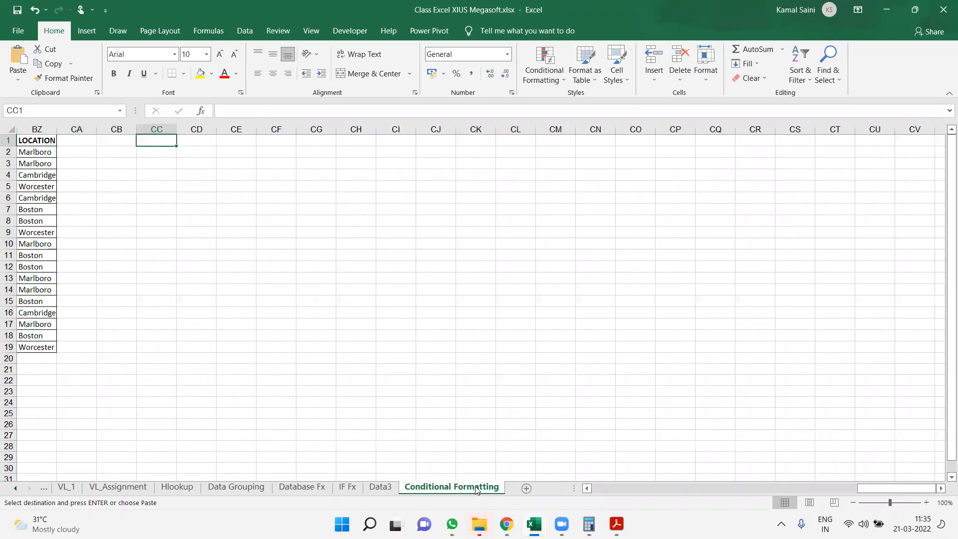
Paste the last two copies of the employee table at CN1 and CX1
key(Right)
key(ctrl+v)
key(Right)
key(Right)
key(Right)
key(Right)
key(Right)
key(Right)
key(Right)
key(Right)
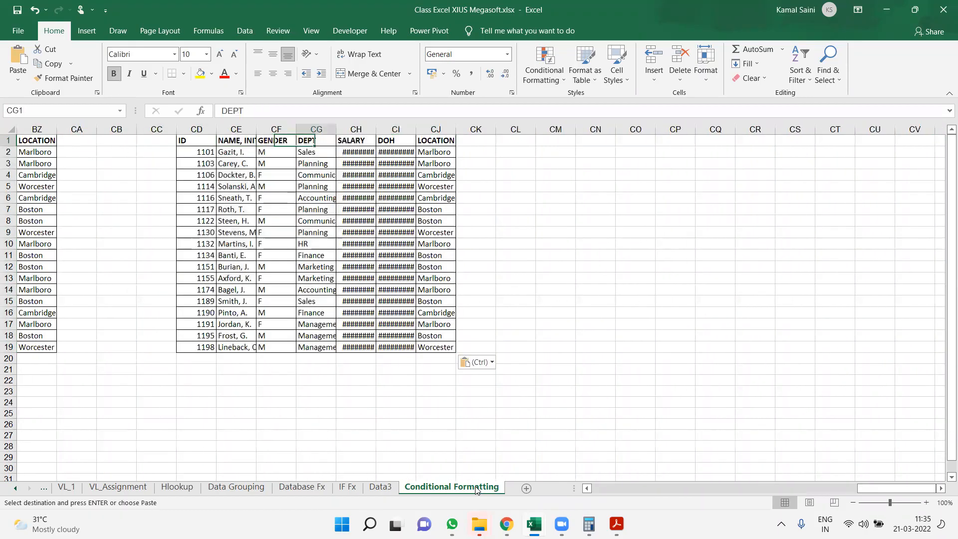
key(Right)
key(Right)
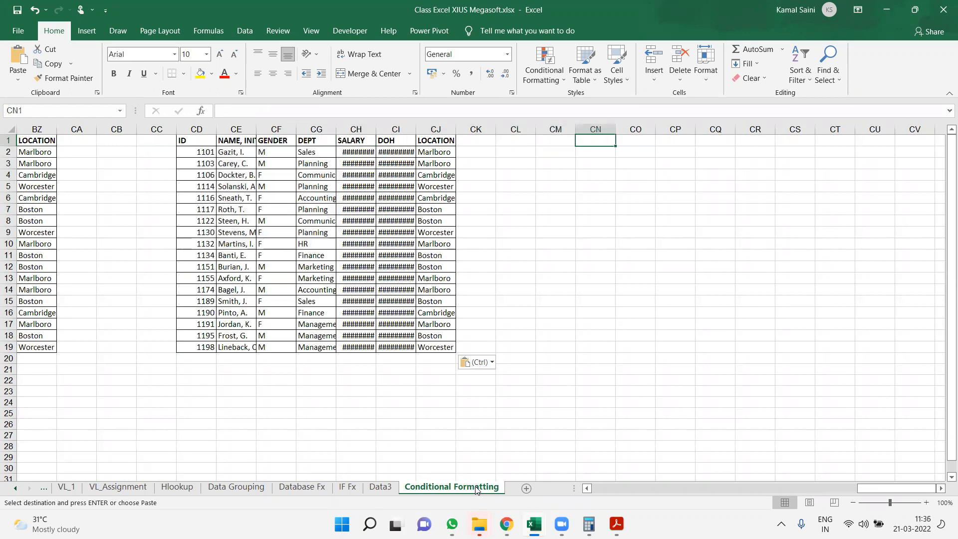
key(ctrl+v)
key(Right)
key(Right)
key(Right)
key(Right)
key(Right)
key(Right)
key(Right)
key(Right)
key(Right)
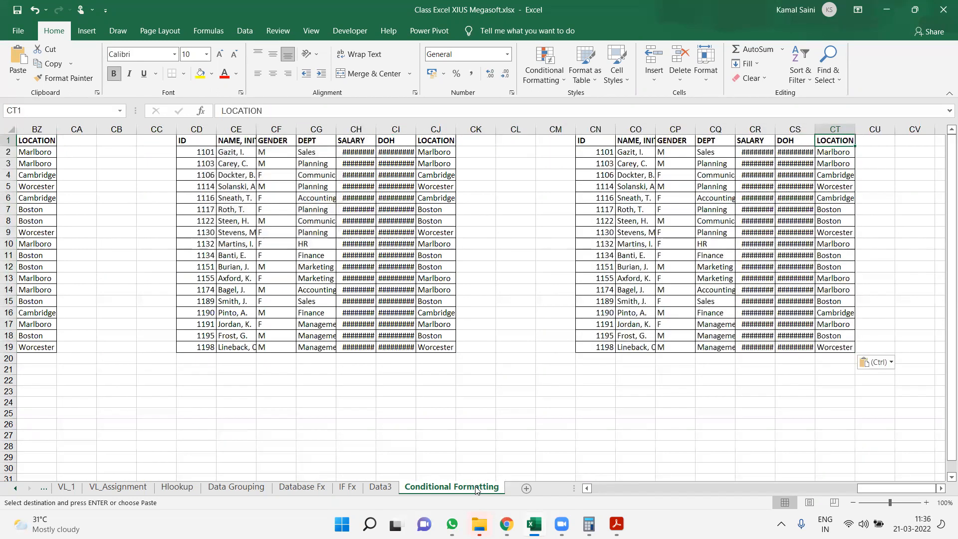
key(Right)
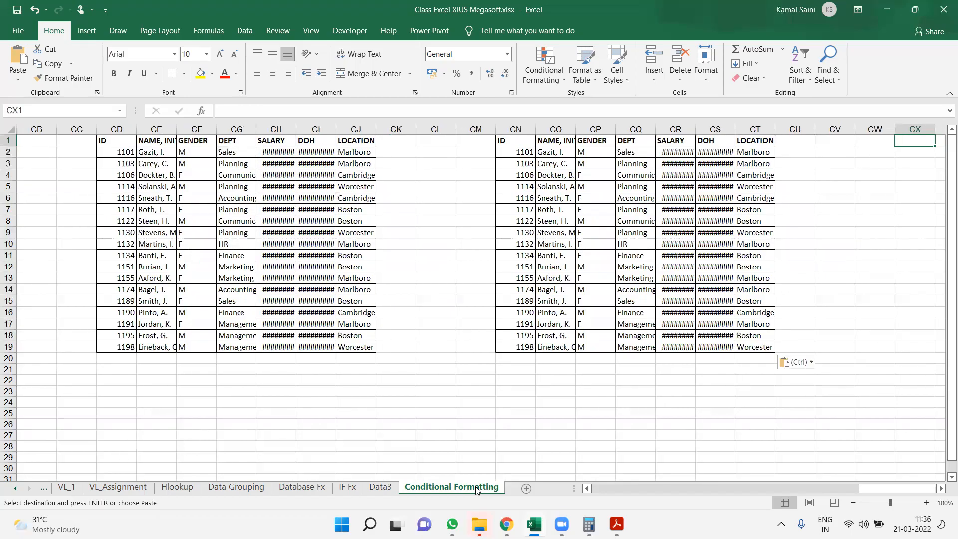
key(ctrl+v)
Autofit the column widths of all the pasted tables and return to cell A1
key(ctrl+a)
key(alt+o)
key(c)
key(a)
key(ctrl+Left)
key(ctrl+Left)
key(ctrl+Left)
key(ctrl+Left)
key(ctrl+Left)
key(ctrl+Left)
key(ctrl+Left)
key(ctrl+Left)
key(ctrl+Left)
key(ctrl+Left)
key(ctrl+Left)
key(ctrl+Left)
key(ctrl+Left)
key(ctrl+Left)
key(ctrl+Left)
key(ctrl+Left)
key(ctrl+Left)
key(ctrl+Left)
key(ctrl+Left)
key(ctrl+Left)
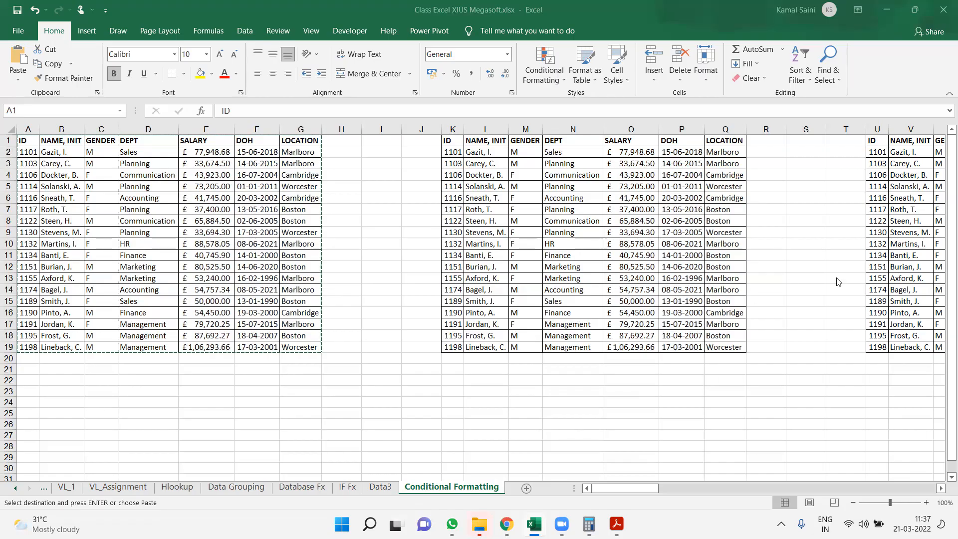
Try a yellow fill and a red font color on the header row A1:G1 and undo both
click(337, 254)
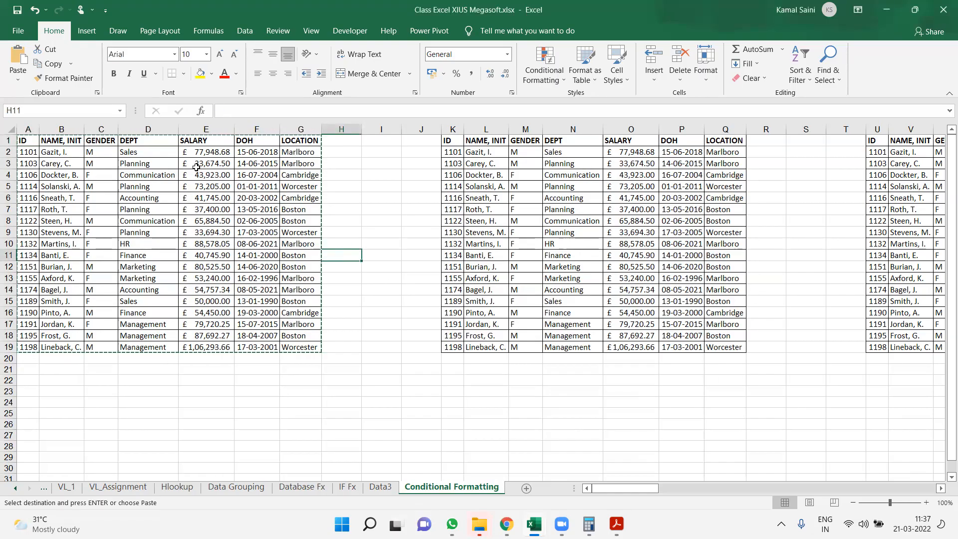
click(25, 139)
key(ctrl+shift+Right)
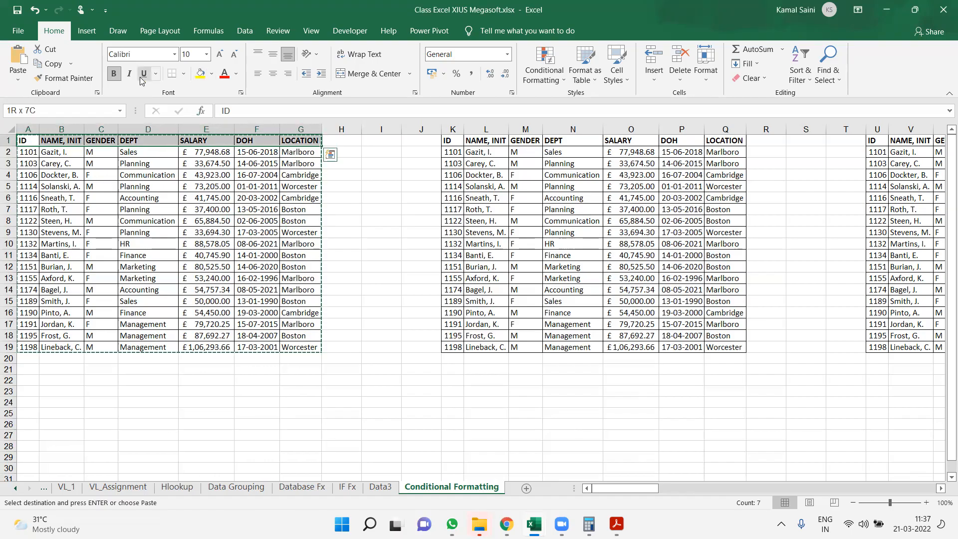
click(201, 75)
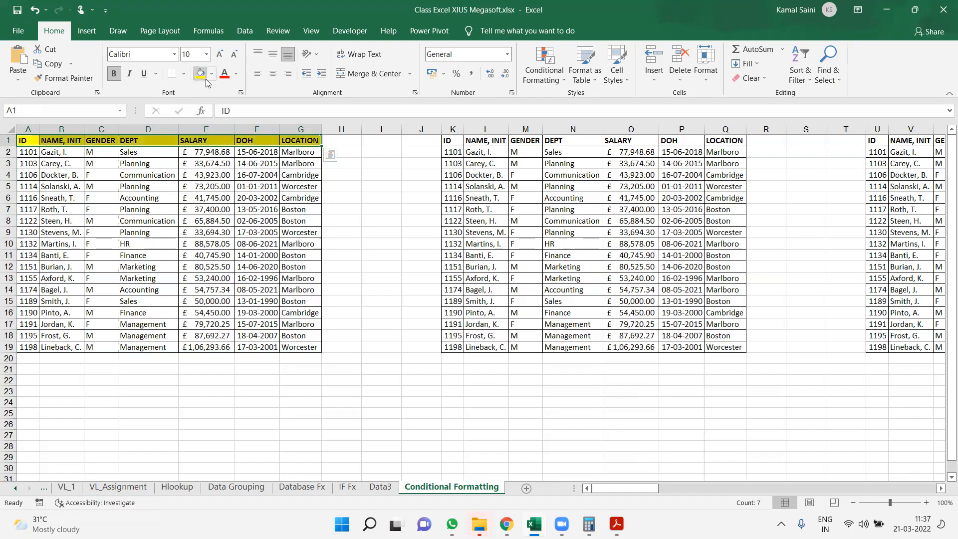
click(224, 75)
key(ctrl+z)
key(ctrl+z)
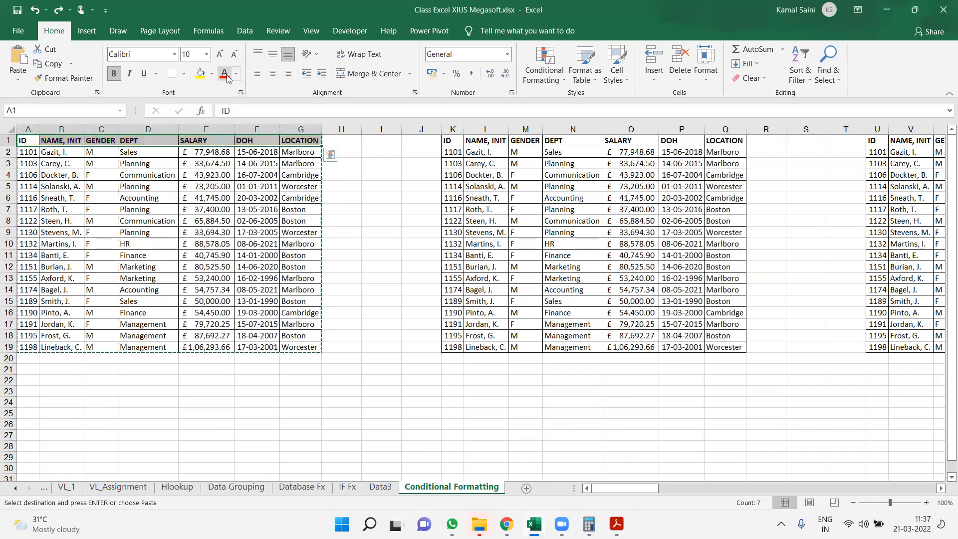
Cancel the pending copy and set up an Equal To highlight rule for Boston on the LOCATION cells G2:G19
key(ctrl+q)
key(Right)
key(Right)
key(Right)
key(Right)
key(Right)
key(Right)
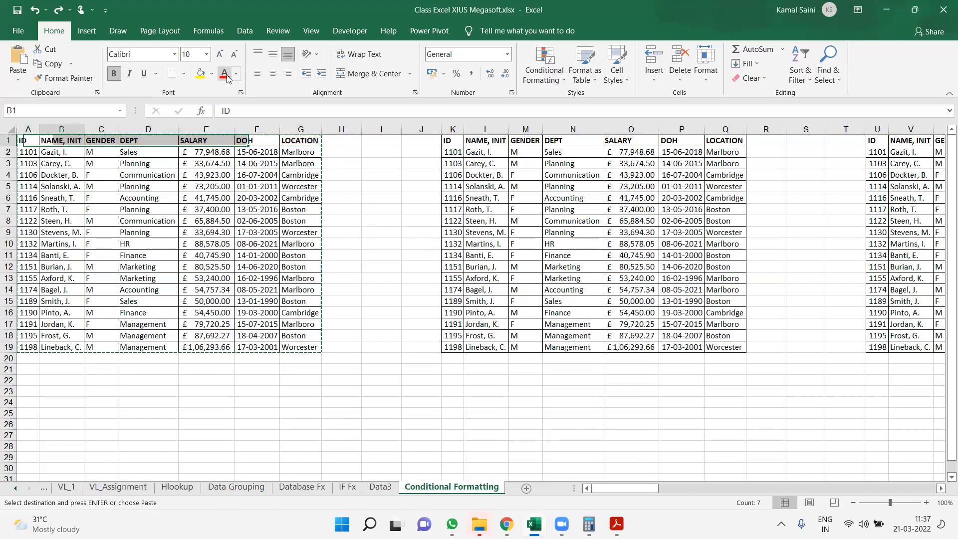
key(Escape)
key(Down)
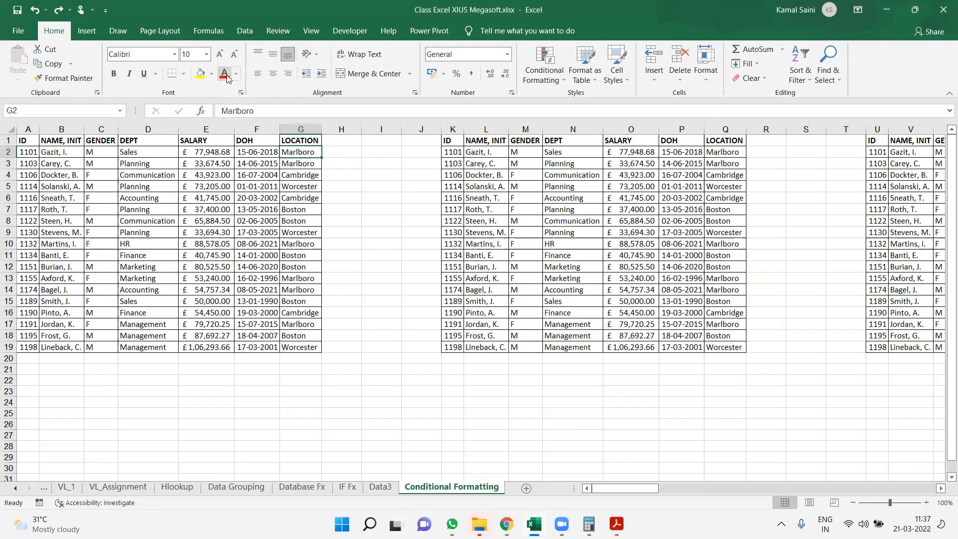
key(ctrl+shift+Down)
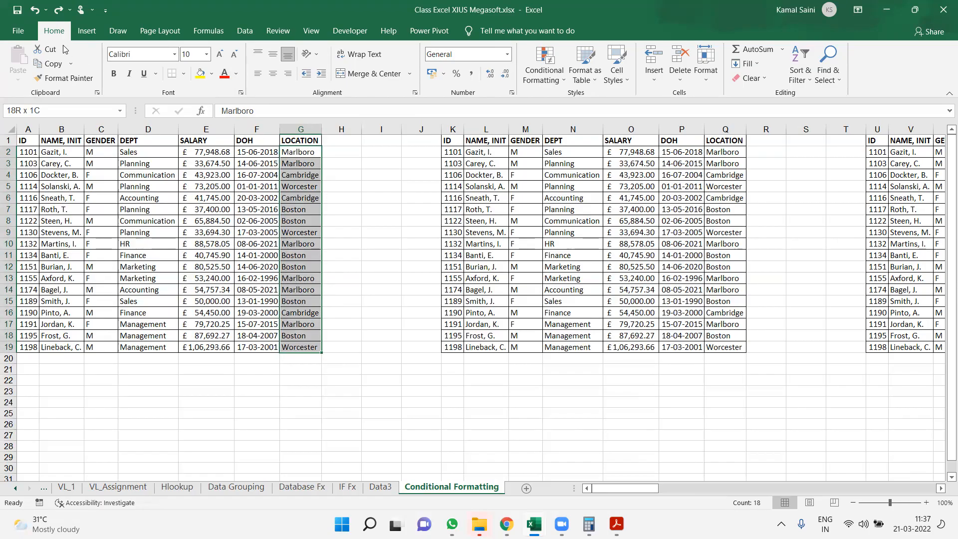
click(543, 69)
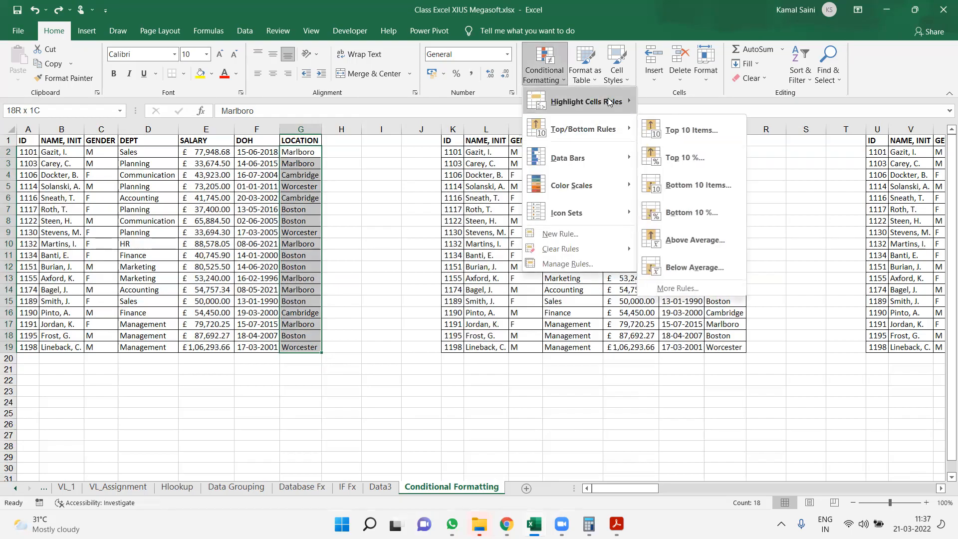
mouse_move(609, 102)
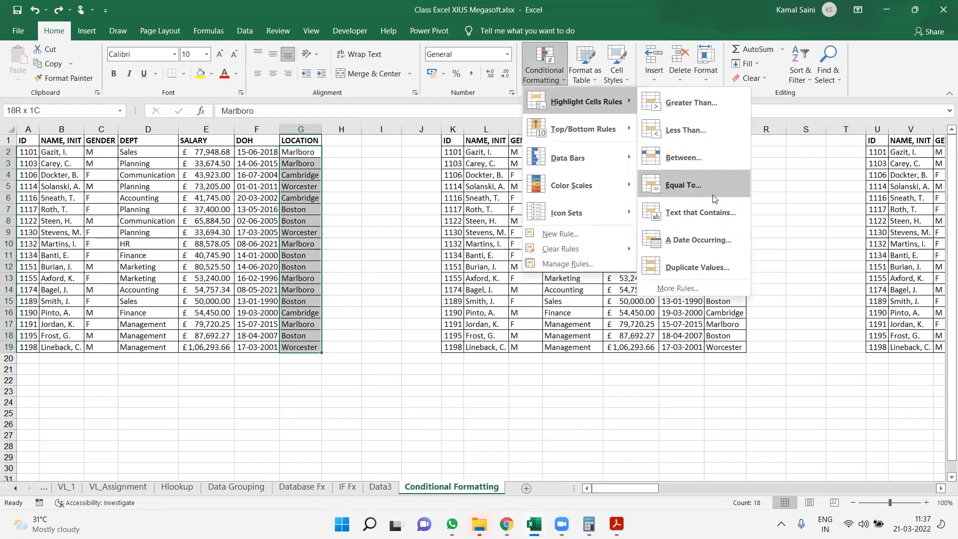
click(691, 188)
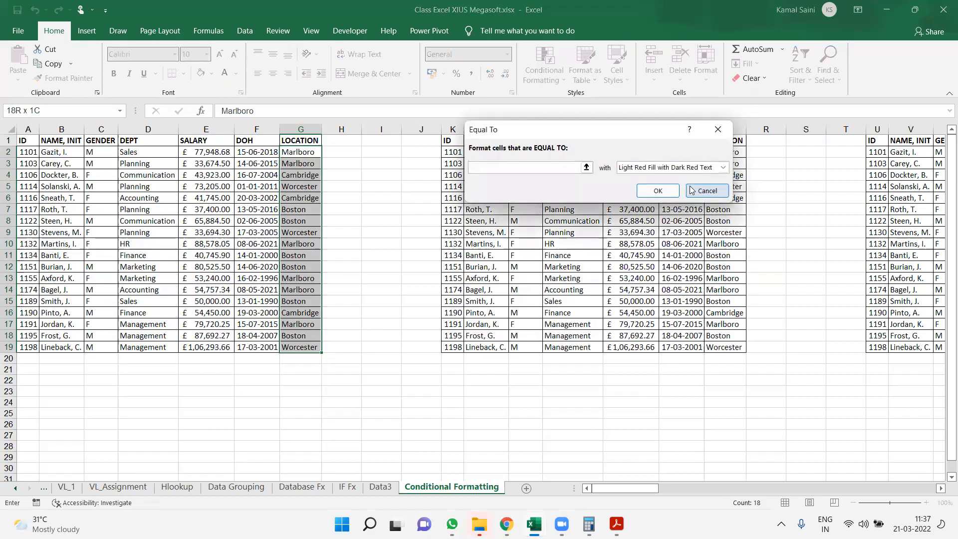
text(Boston)
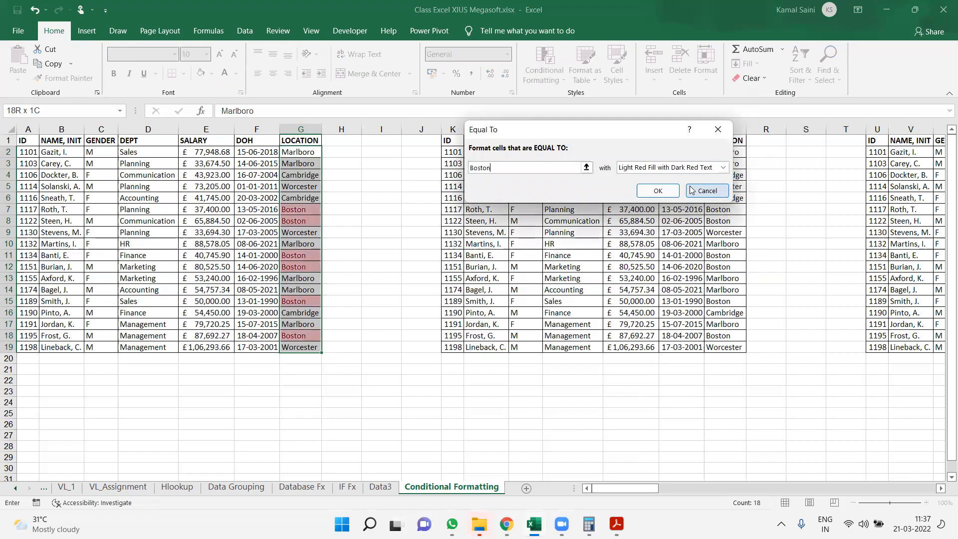
Format the Boston rule with Yellow Fill with Dark Yellow Text and apply it
key(Tab)
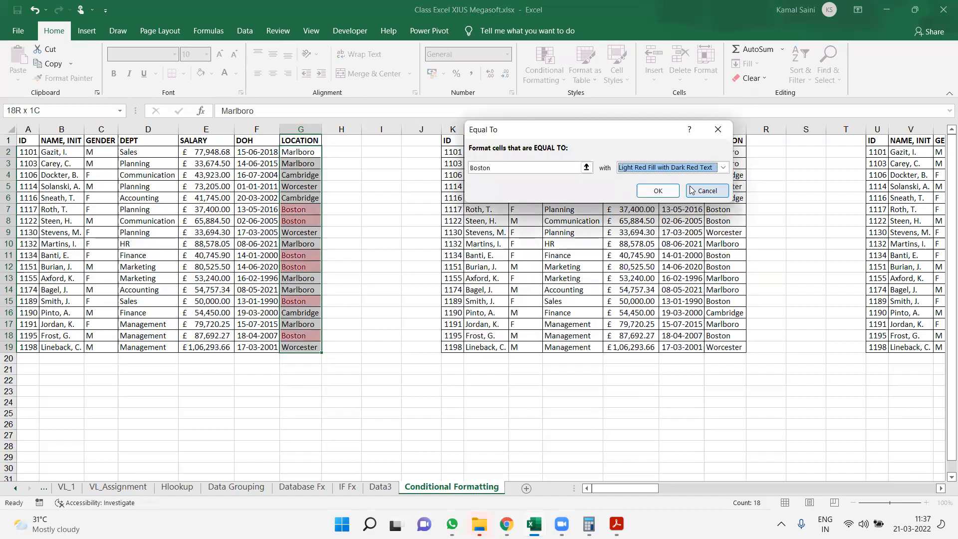
key(Down)
key(Down)
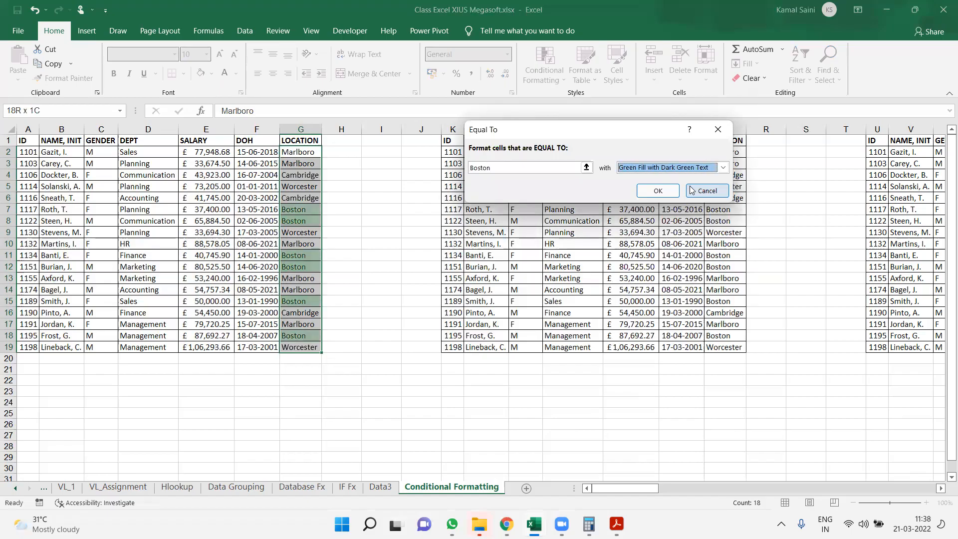
key(alt+Down)
key(Up)
key(Down)
key(Down)
key(Down)
key(Down)
key(Down)
key(Up)
key(Up)
key(Up)
key(Up)
key(Up)
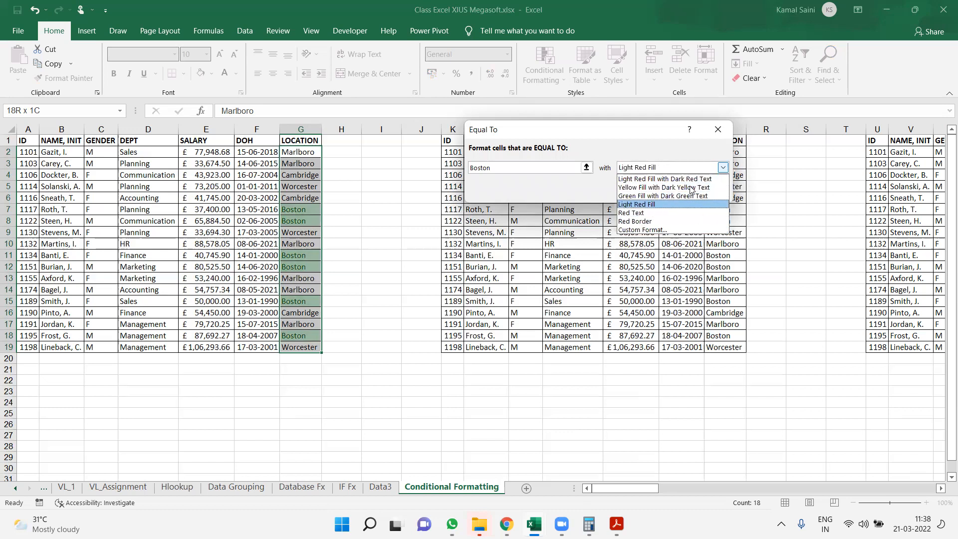
key(Return)
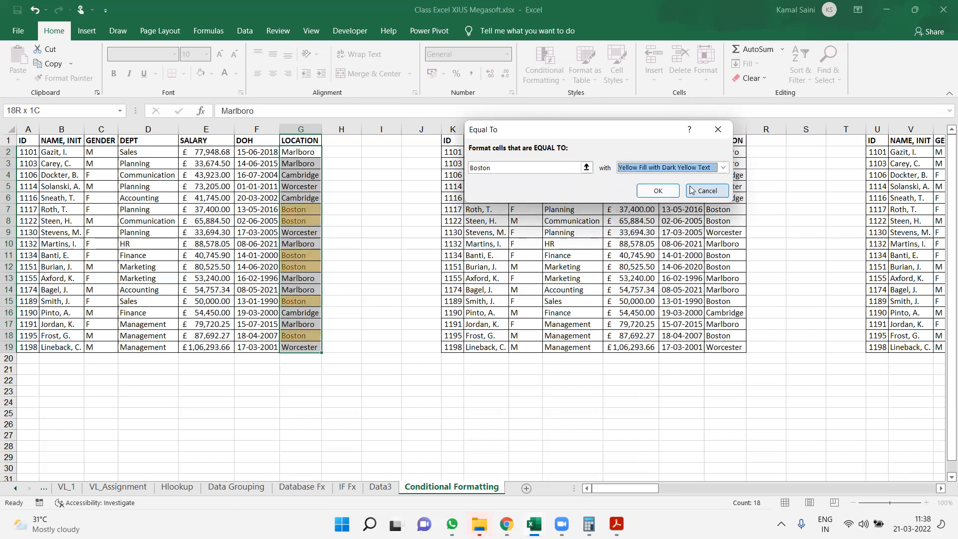
click(691, 189)
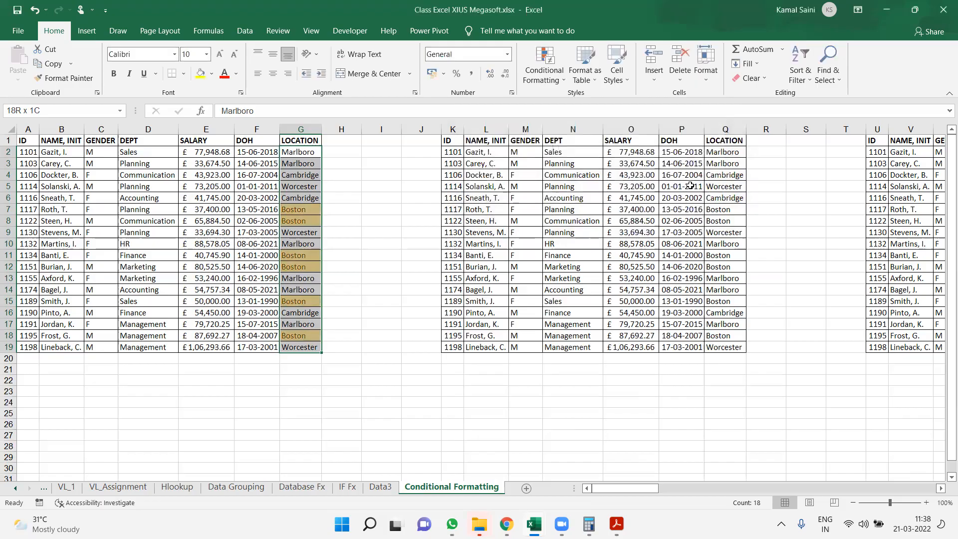
Add an Equal To highlight rule for Cambridge on G2:G19 with Green Fill with Dark Green Text
click(544, 65)
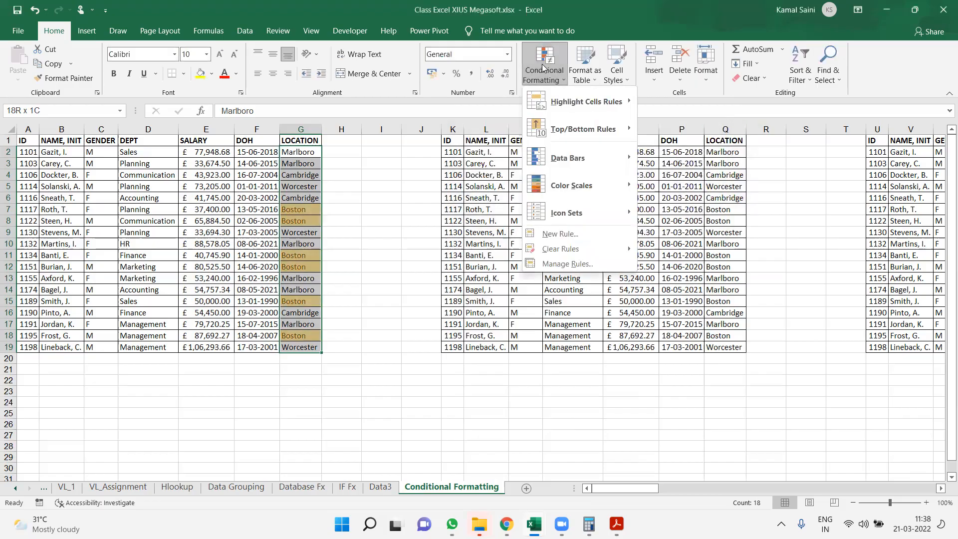
mouse_move(586, 101)
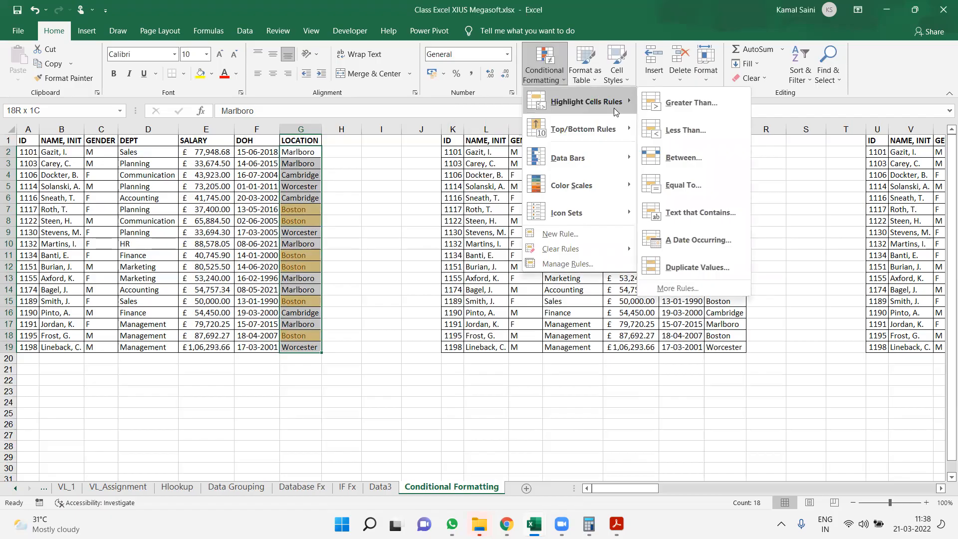
click(698, 182)
text(Cambridge)
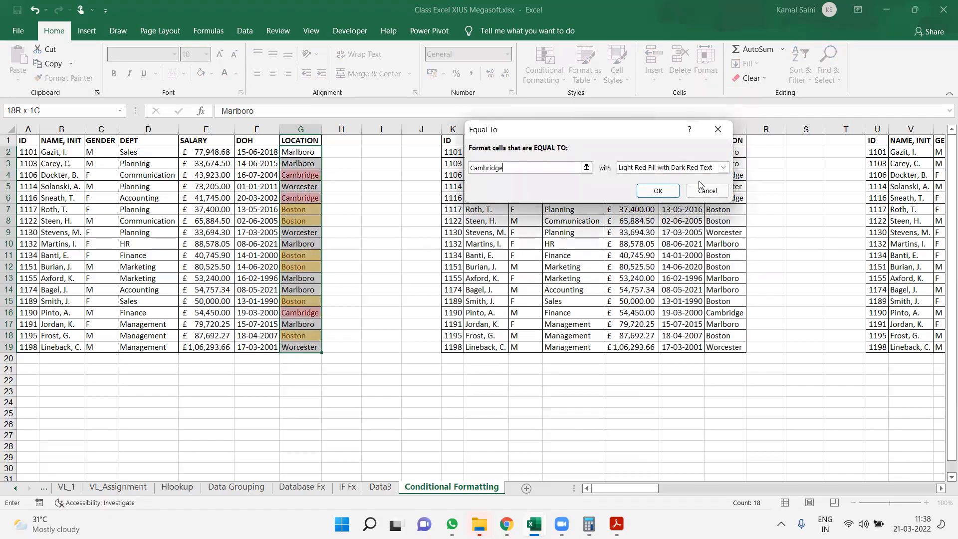
key(Tab)
key(alt+Down)
key(Down)
key(Down)
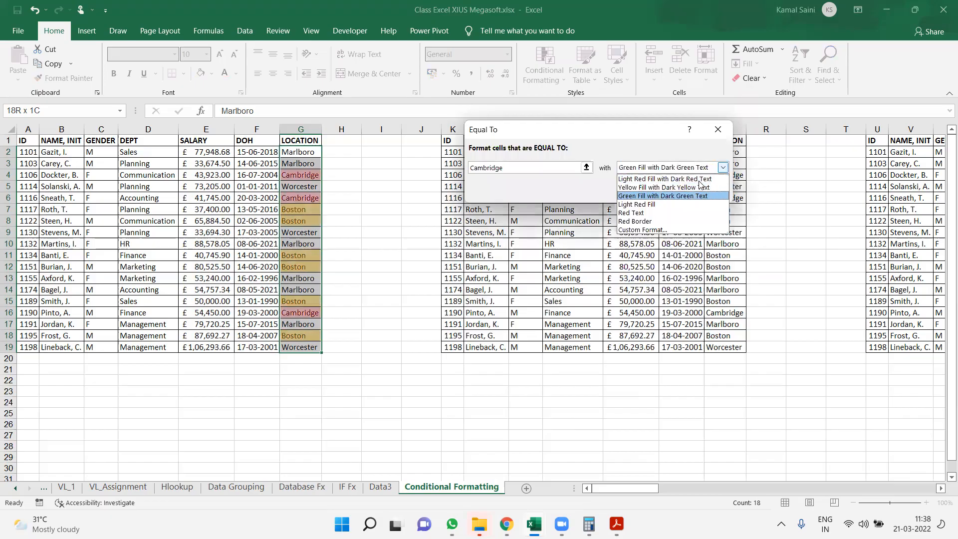
key(Return)
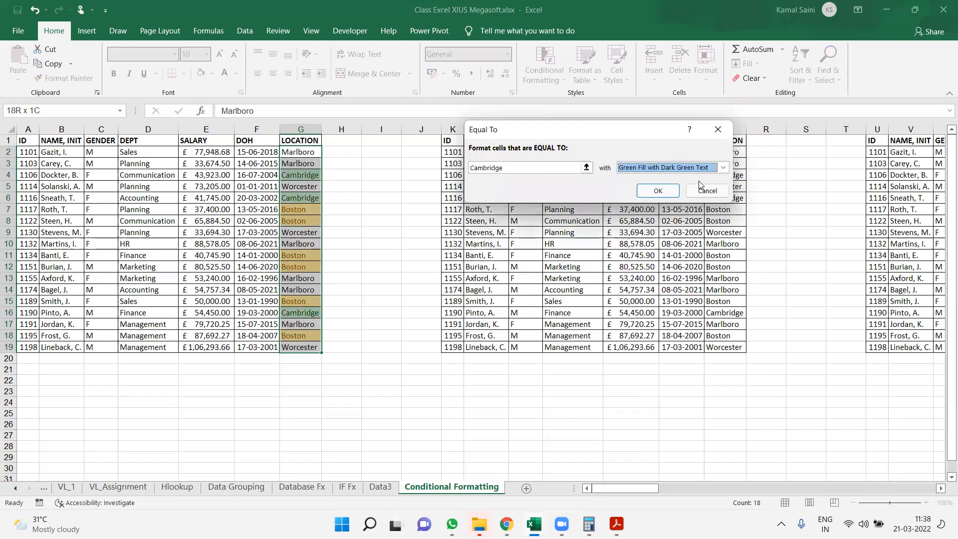
key(Return)
Highlight salaries in E2:E19 between 50000 and 75000 with Yellow Fill with Dark Yellow Text
key(Left)
key(Left)
key(ctrl+shift+Down)
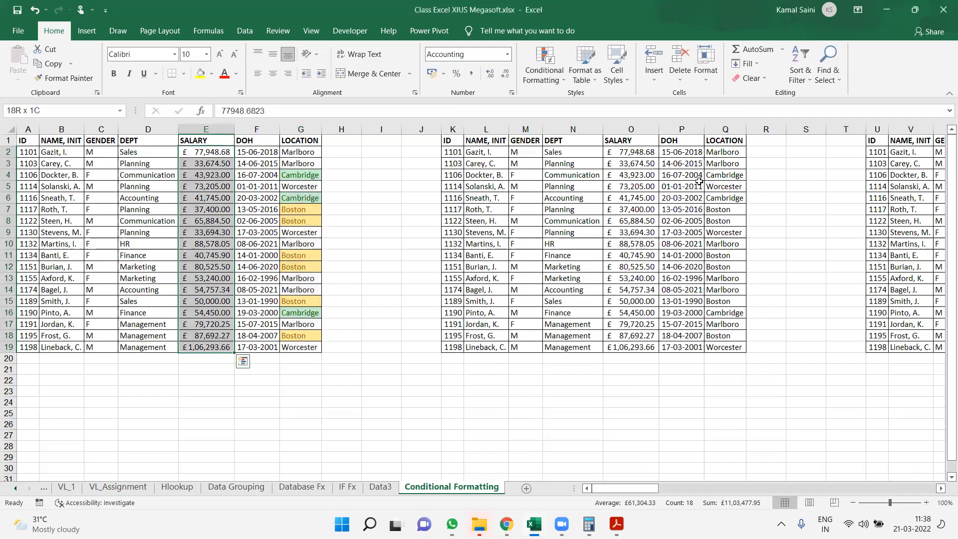
click(543, 70)
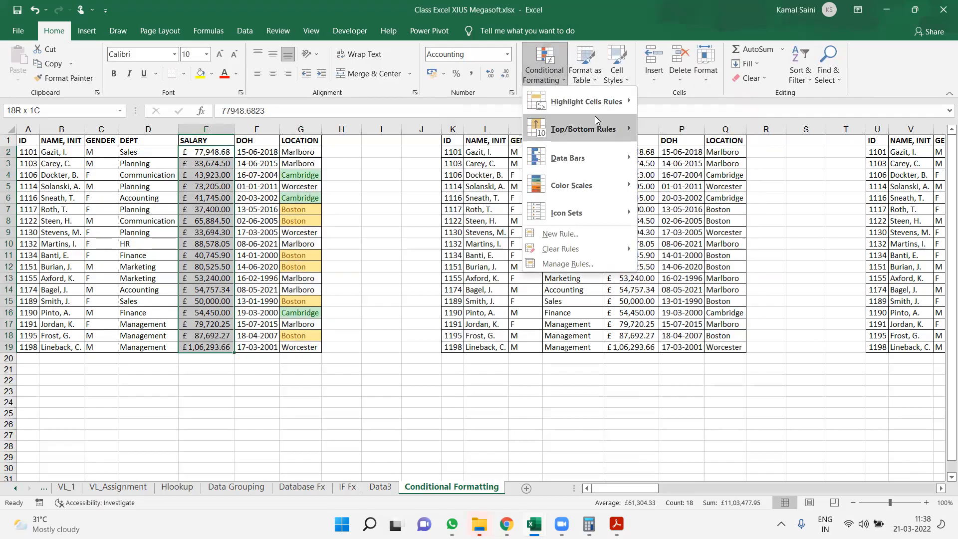
mouse_move(601, 108)
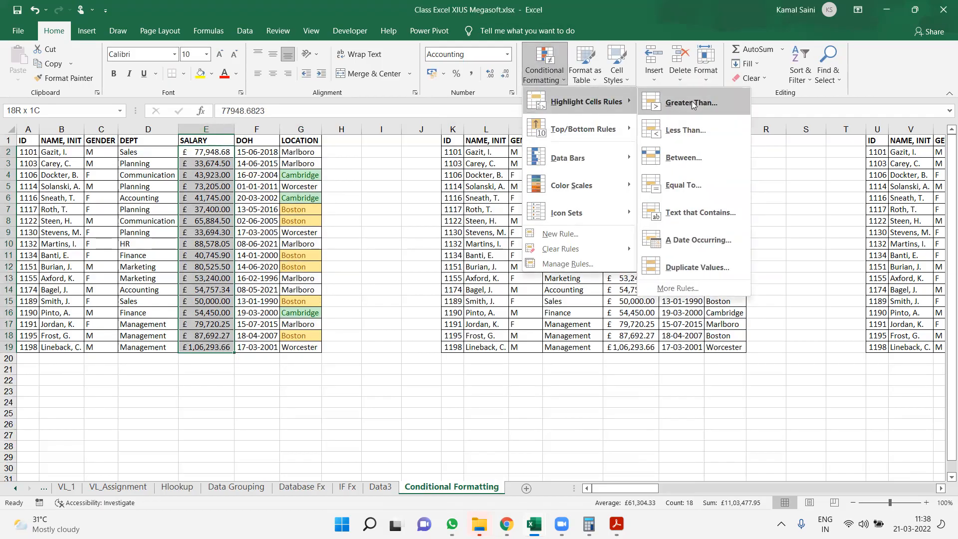
click(702, 157)
text(50000)
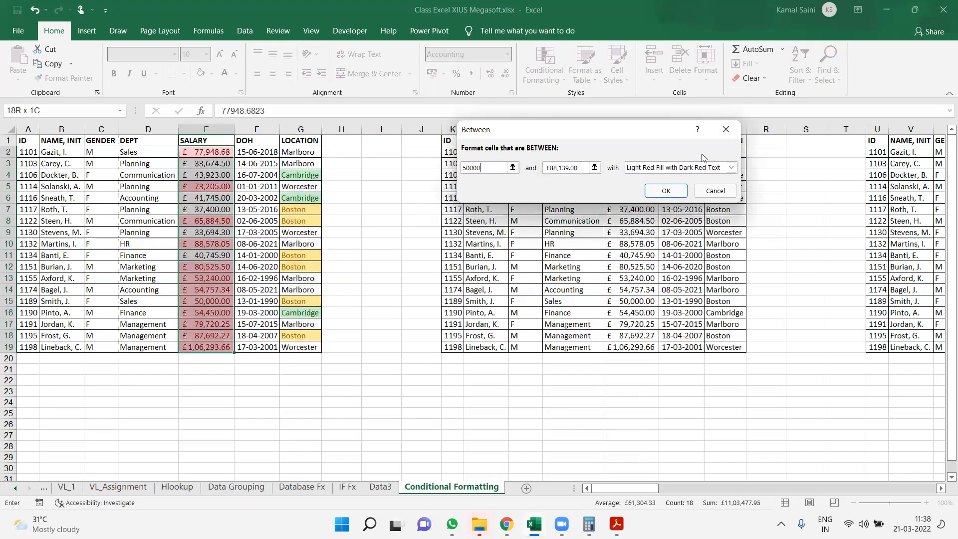
key(Tab)
text(75000)
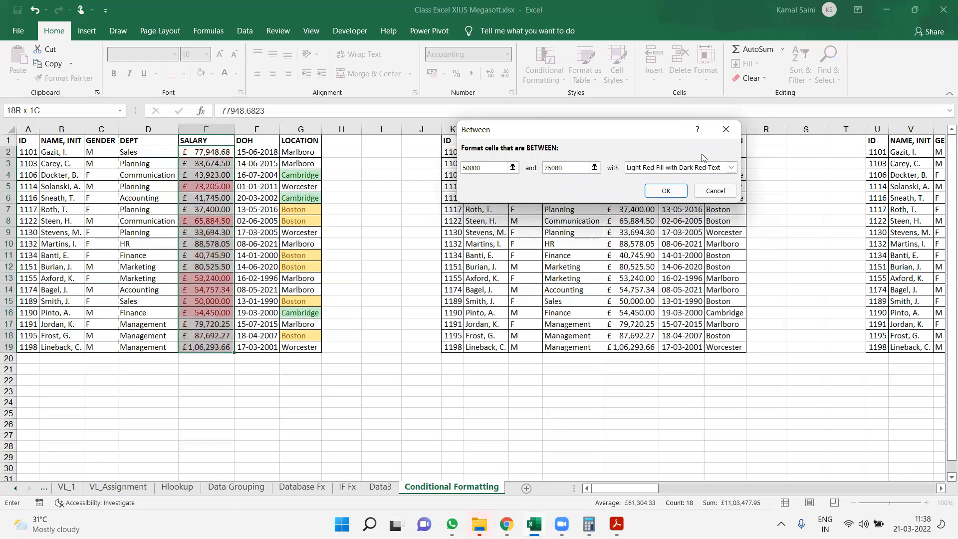
key(Tab)
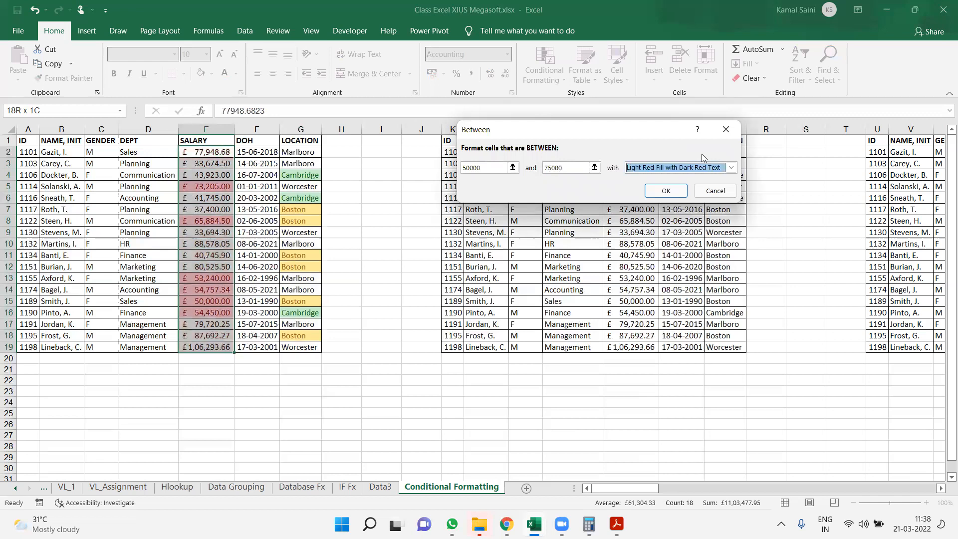
key(alt+Down)
key(Down)
key(Return)
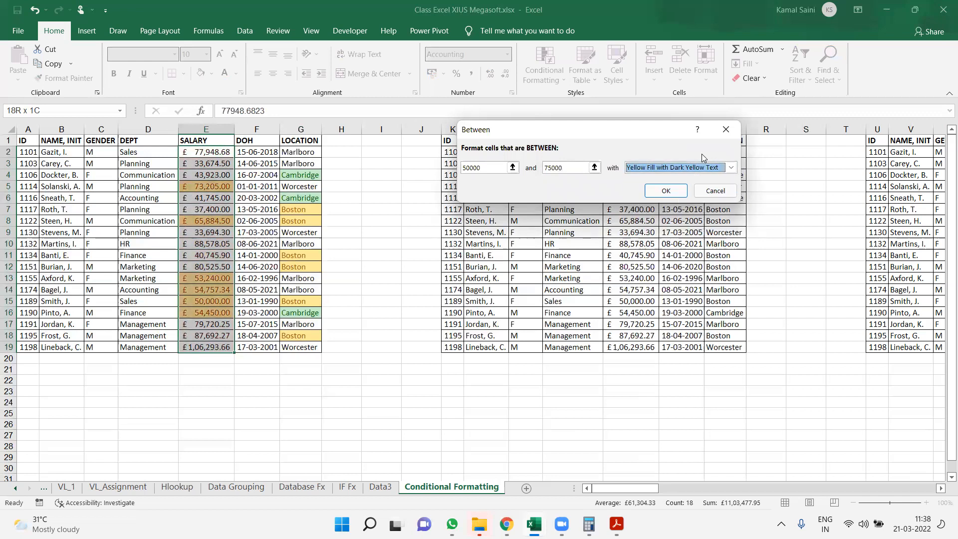
key(Return)
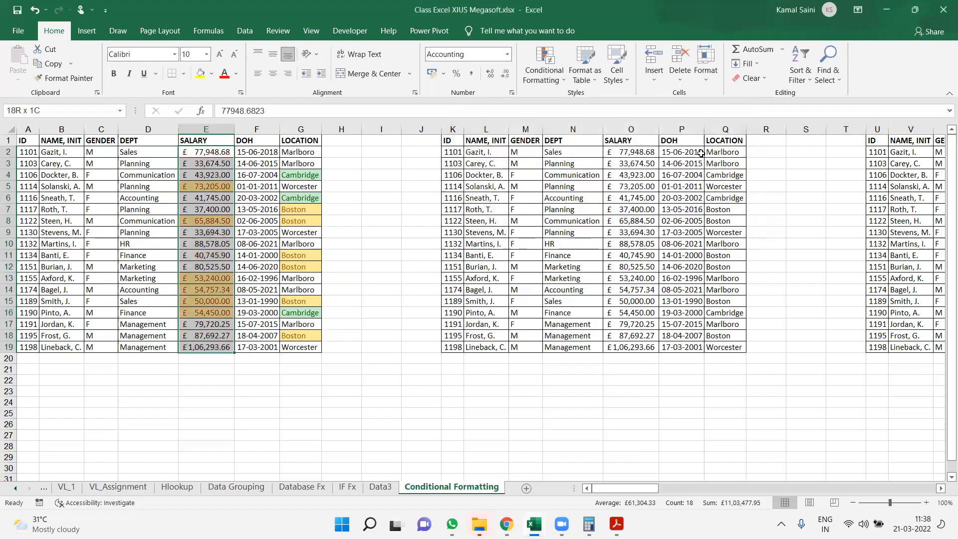
Replace the employee name in B5 with the same name as in B15 to create a duplicate
click(50, 190)
text(Smith, J.)
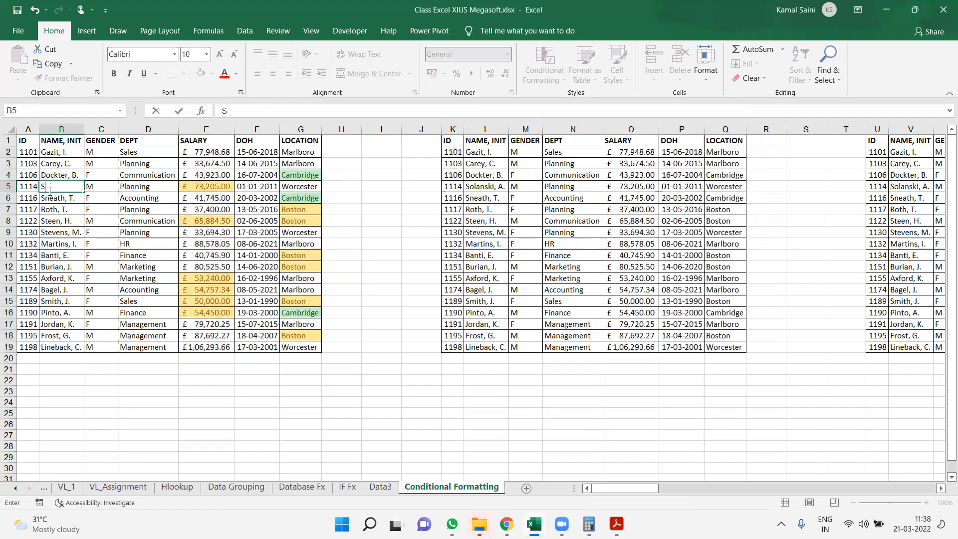
key(Return)
key(Return)
key(Return)
key(Return)
key(Return)
Highlight duplicate names in B2:B19 using Light Red Fill with Dark Red Text
drag(54, 151, 60, 347)
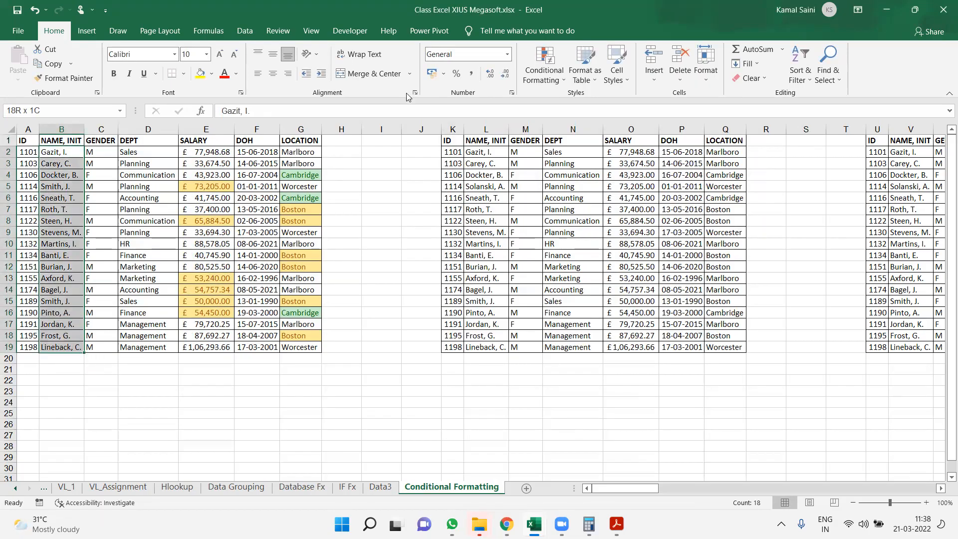
click(544, 67)
mouse_move(609, 103)
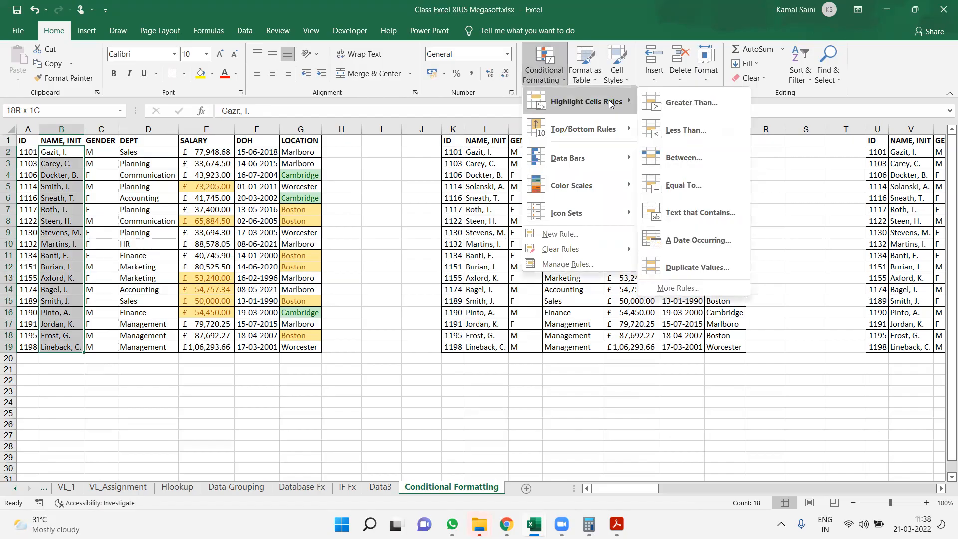
click(664, 269)
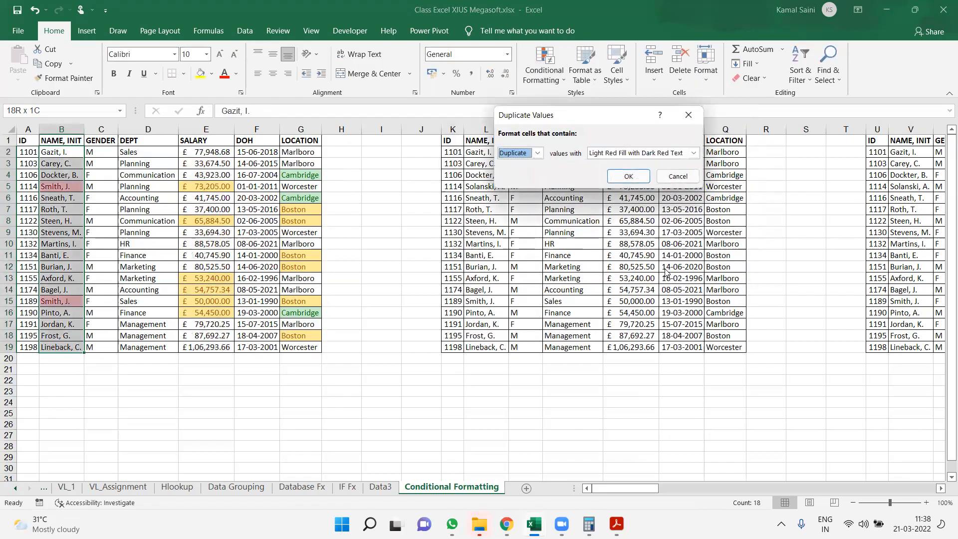
key(Return)
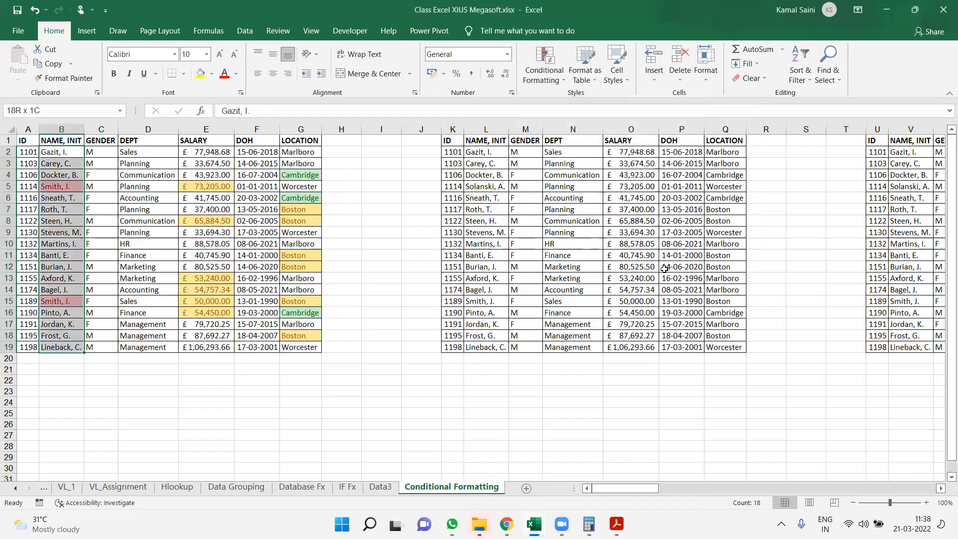
Examine the period options of the A Date Occurring rule for the hire dates in F2:F19 without applying one
key(Right)
key(Right)
key(Right)
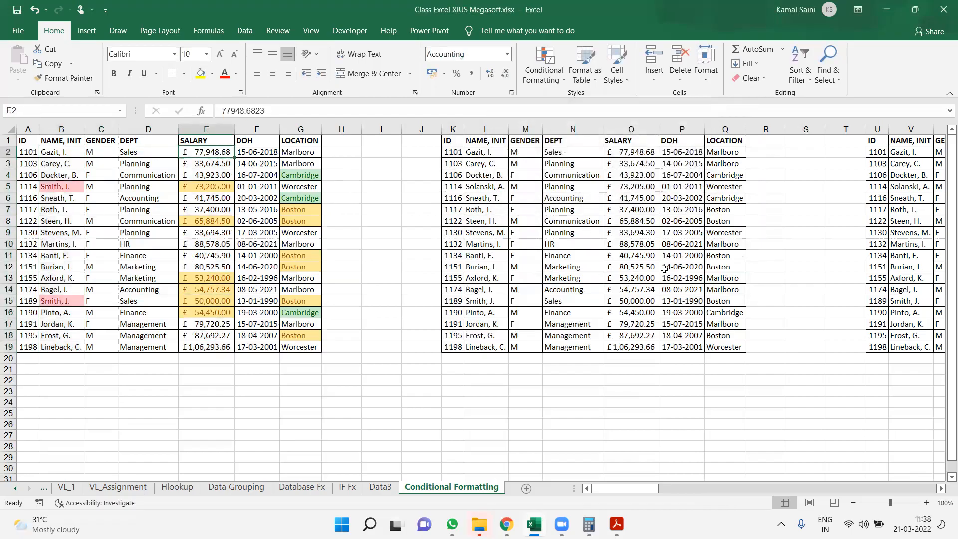
key(Left)
key(Right)
key(Right)
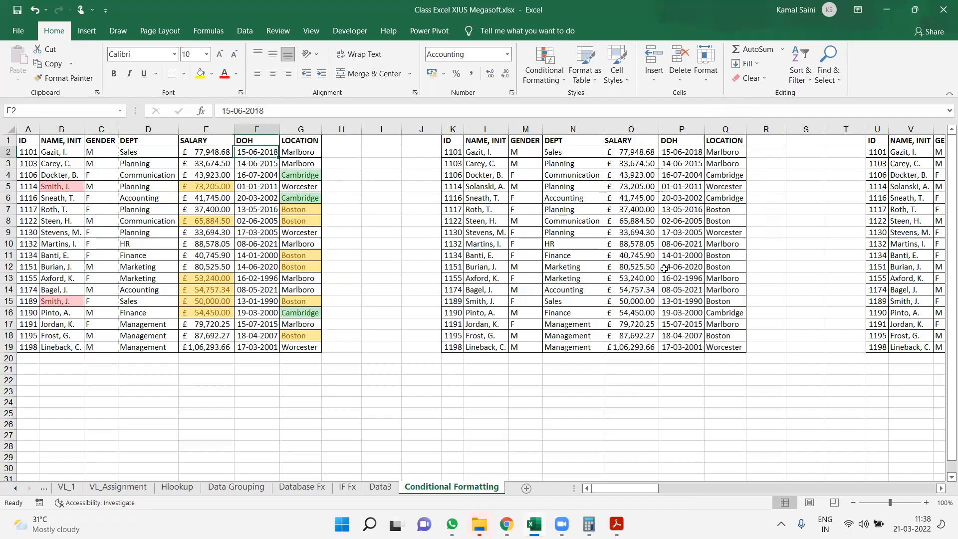
key(ctrl+shift+Down)
click(546, 80)
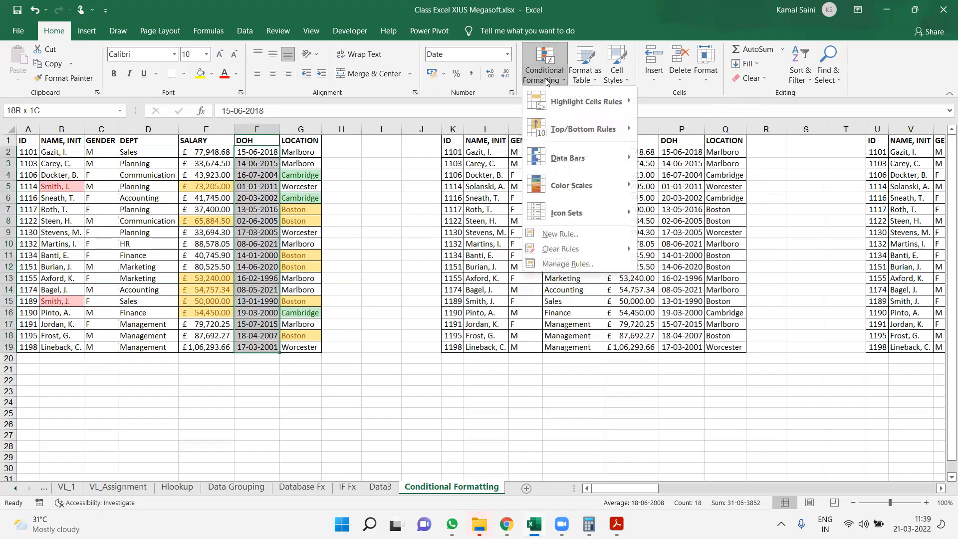
mouse_move(626, 111)
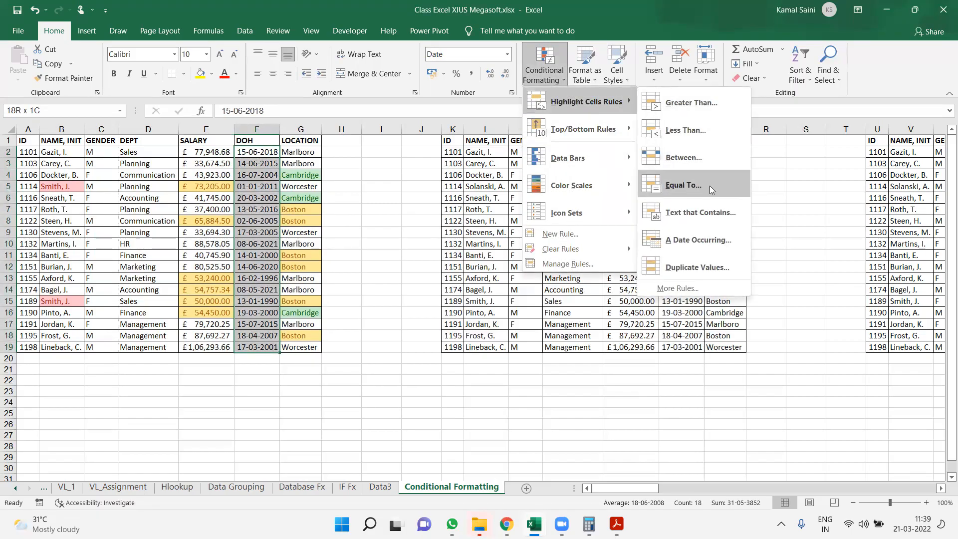
click(705, 244)
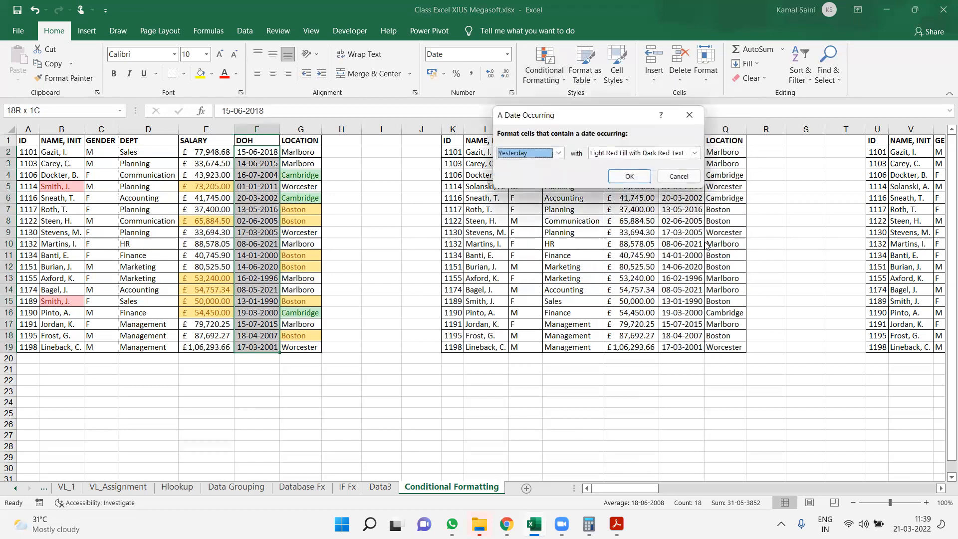
click(558, 154)
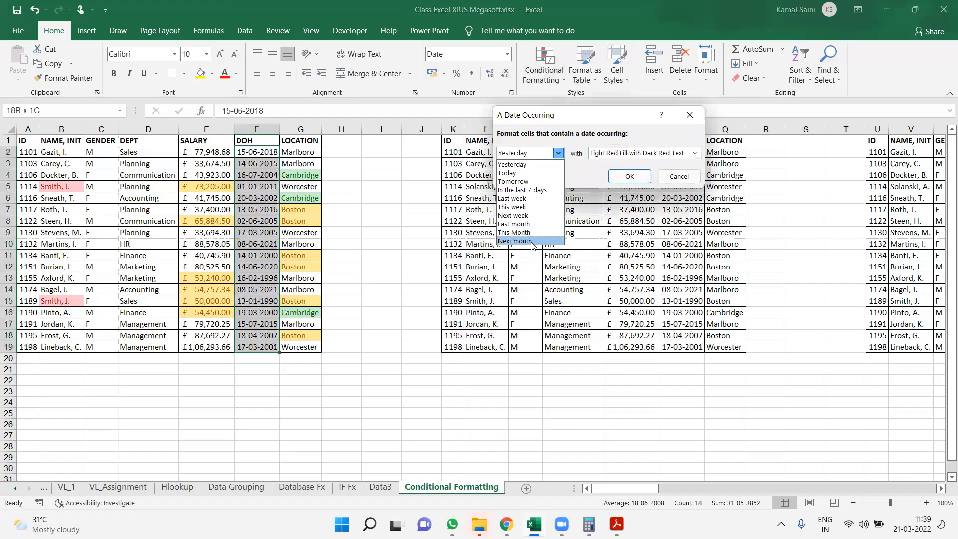
click(686, 184)
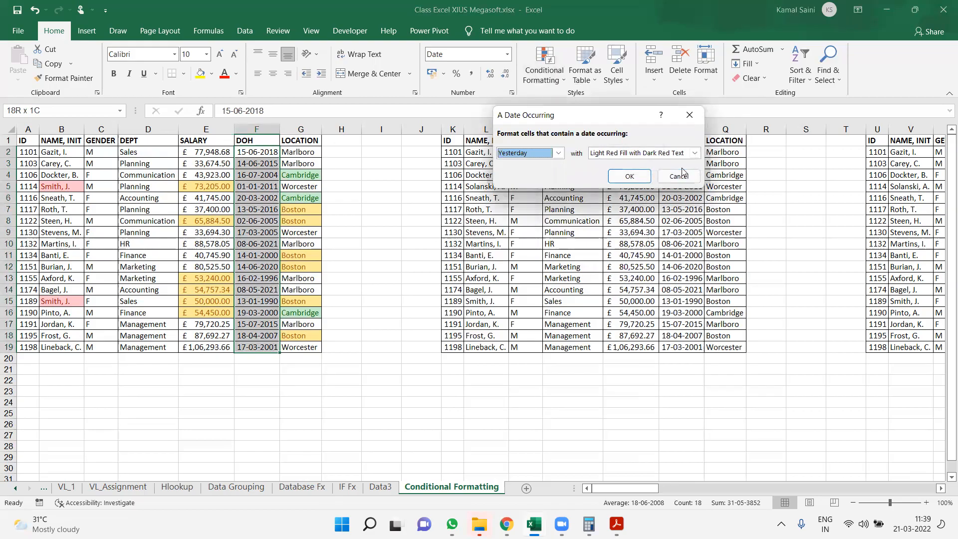
click(680, 174)
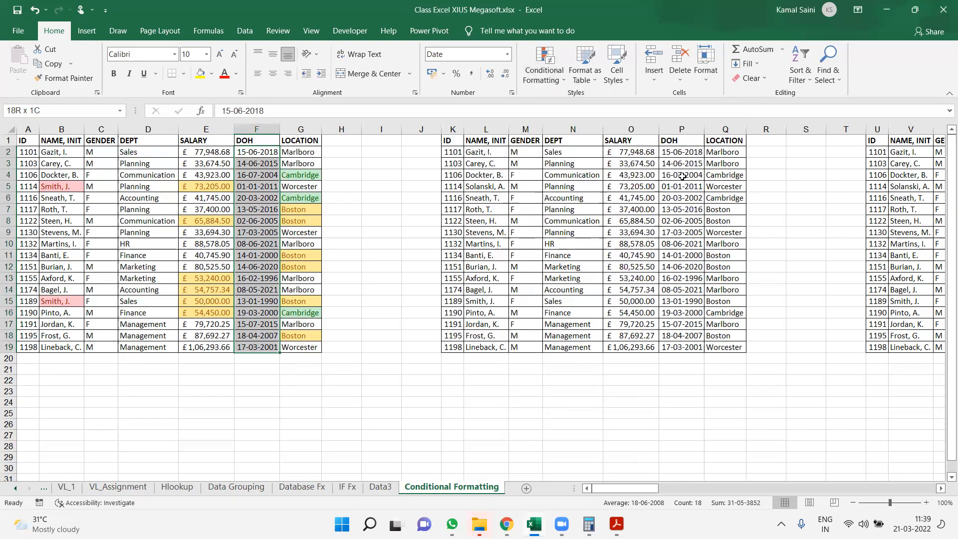
Highlight the top 3 salaries in O2:O19 with Green Fill with Dark Green Text
click(734, 154)
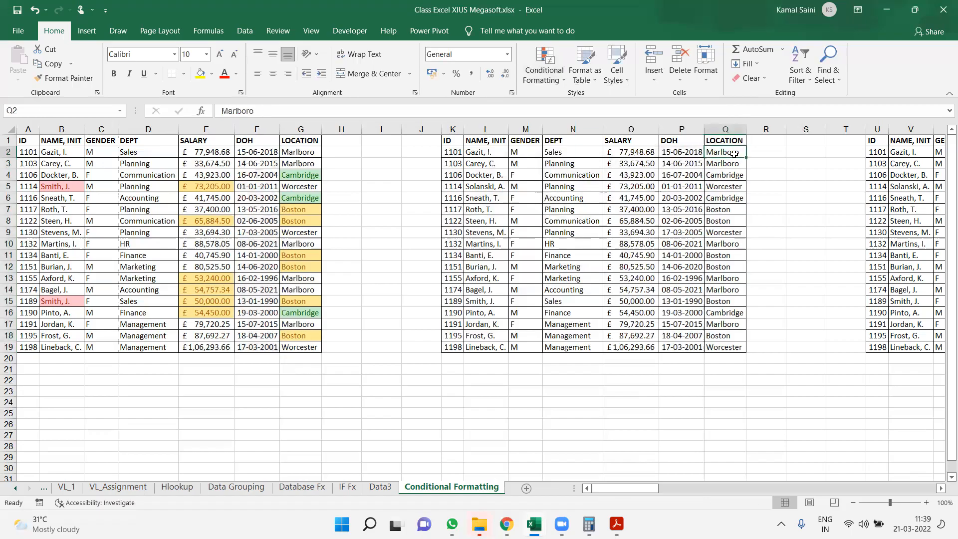
key(Left)
key(Left)
key(ctrl+shift+Down)
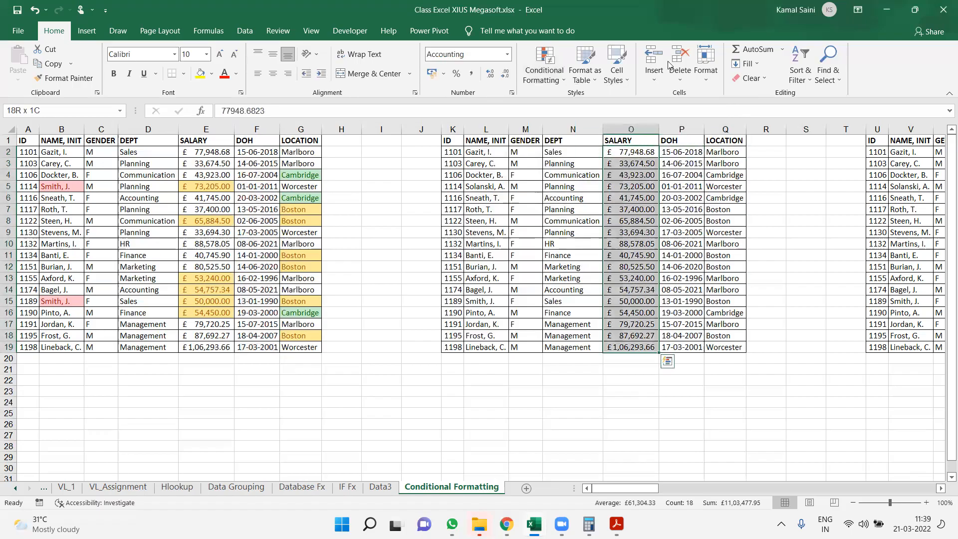
click(533, 75)
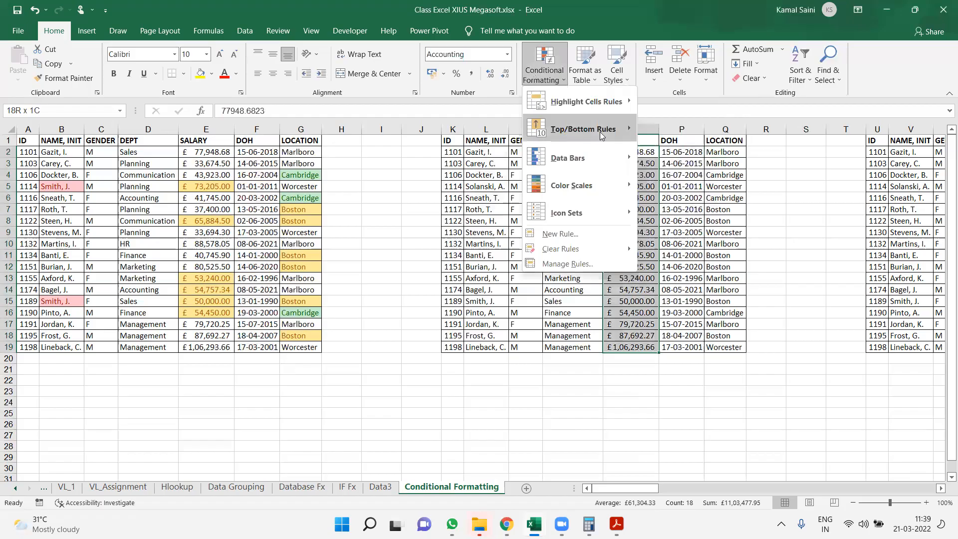
mouse_move(602, 134)
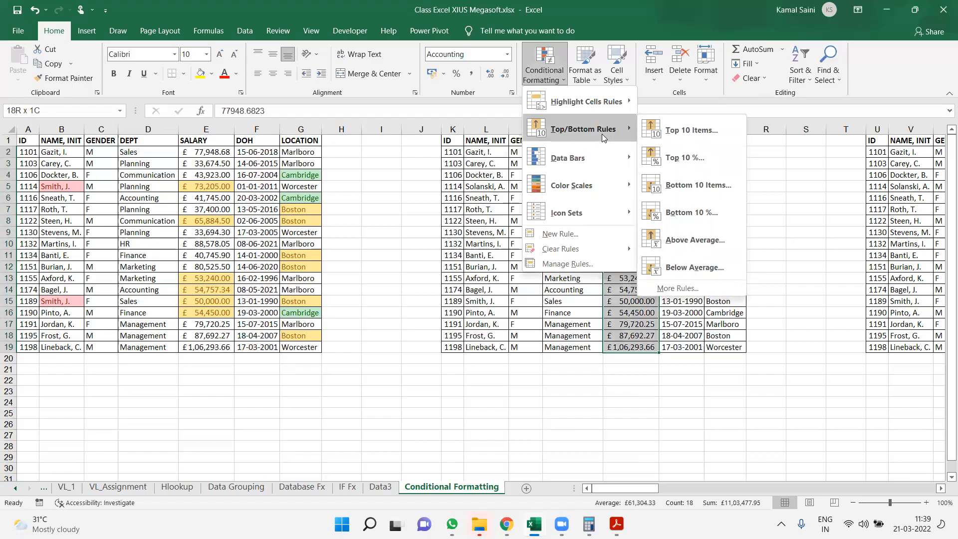
click(678, 126)
drag(527, 153, 504, 155)
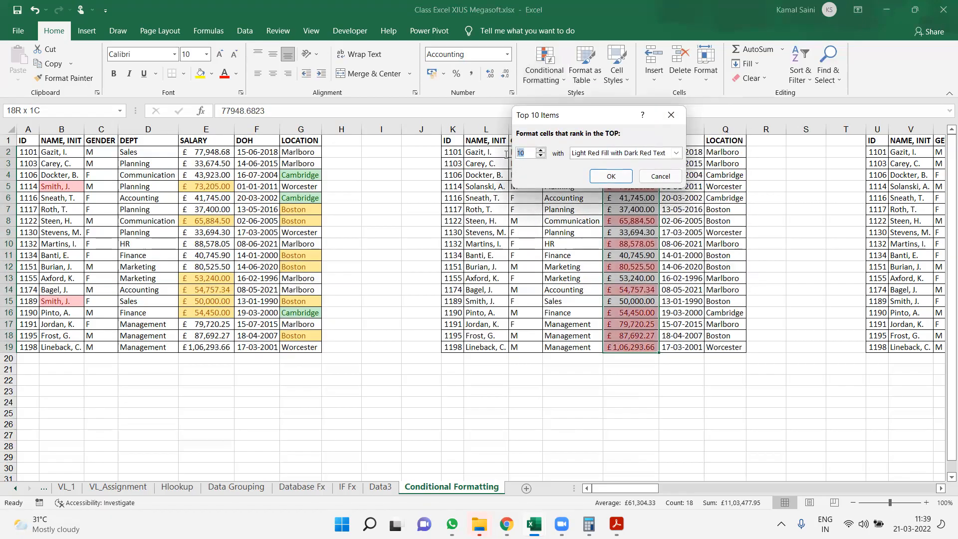
text(3)
click(623, 153)
key(Down)
key(Down)
key(Return)
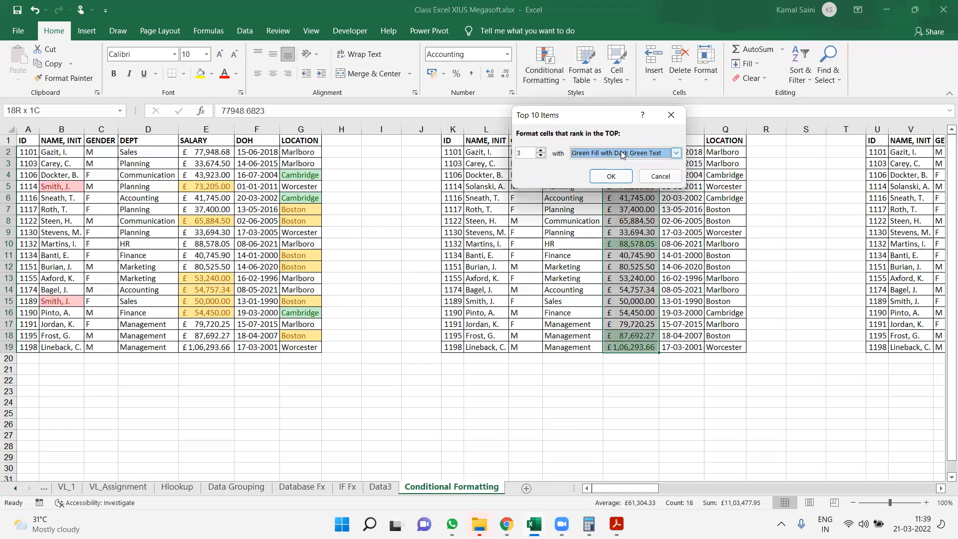
key(Return)
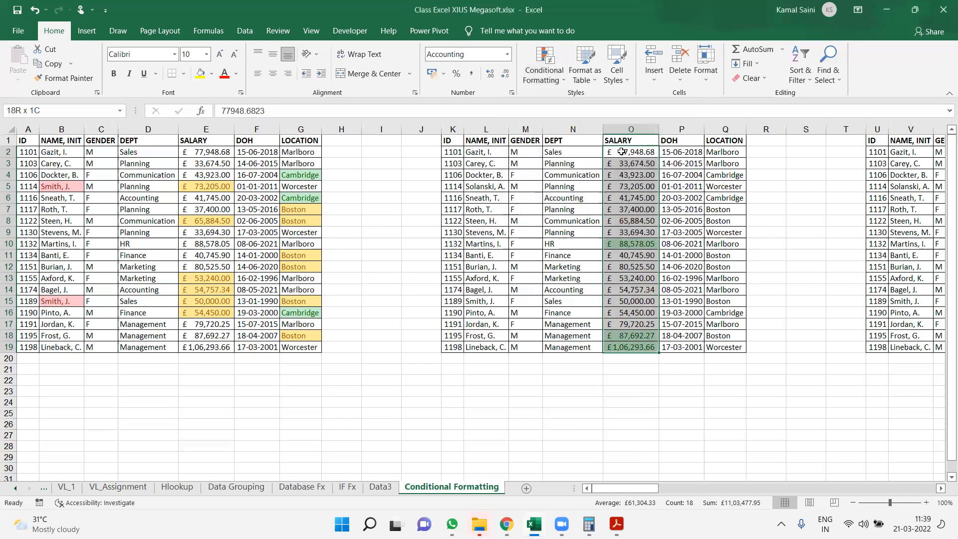
Highlight the bottom 3 salaries in O2:O19 with Light Red Fill with Dark Red Text
click(544, 70)
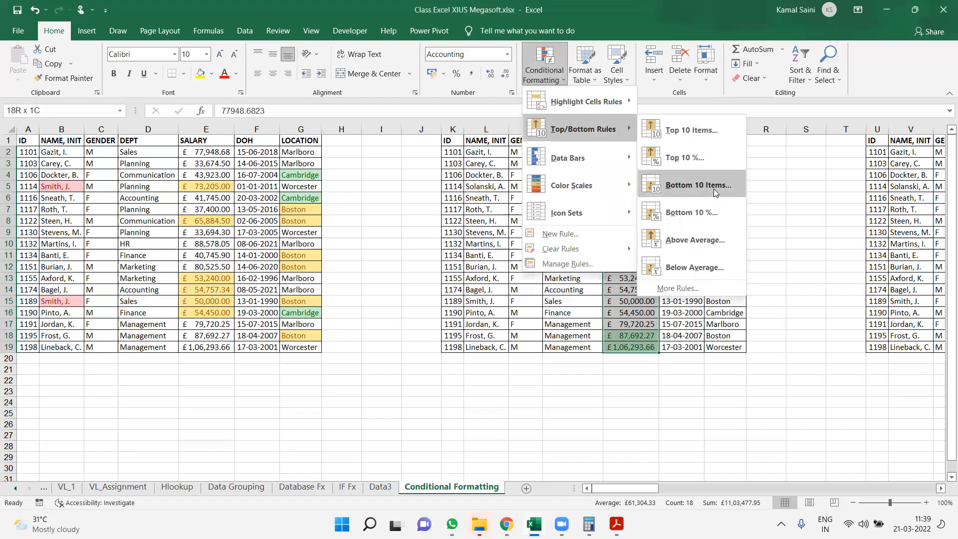
click(705, 188)
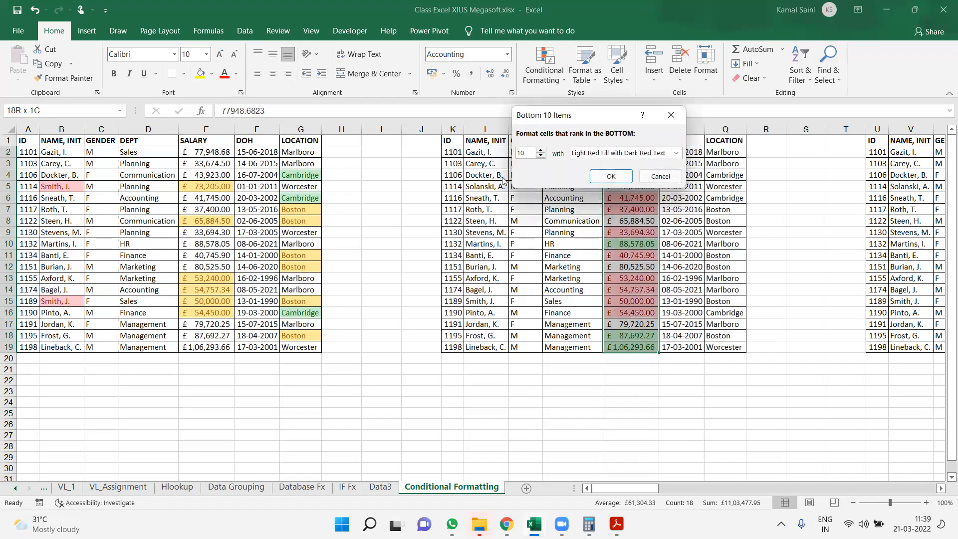
double_click(523, 153)
text(3)
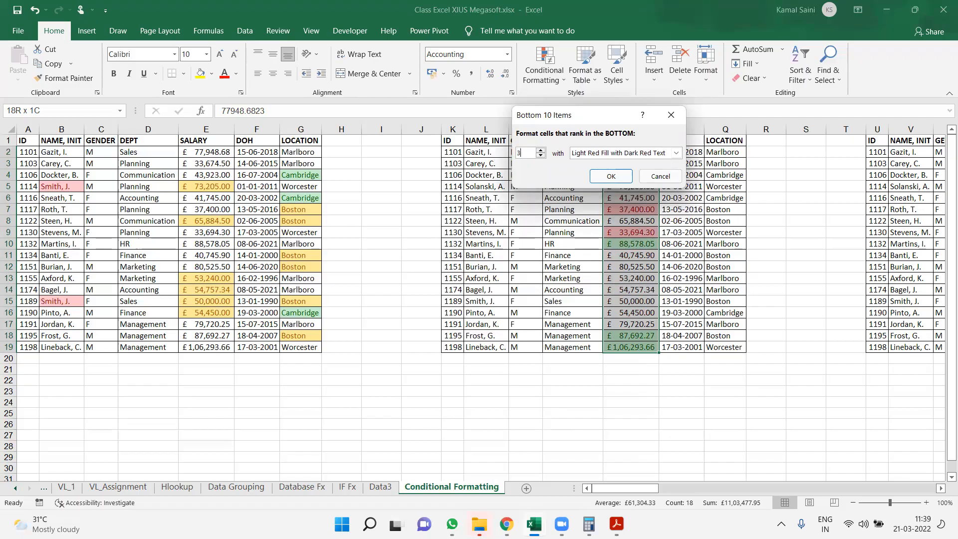
click(609, 177)
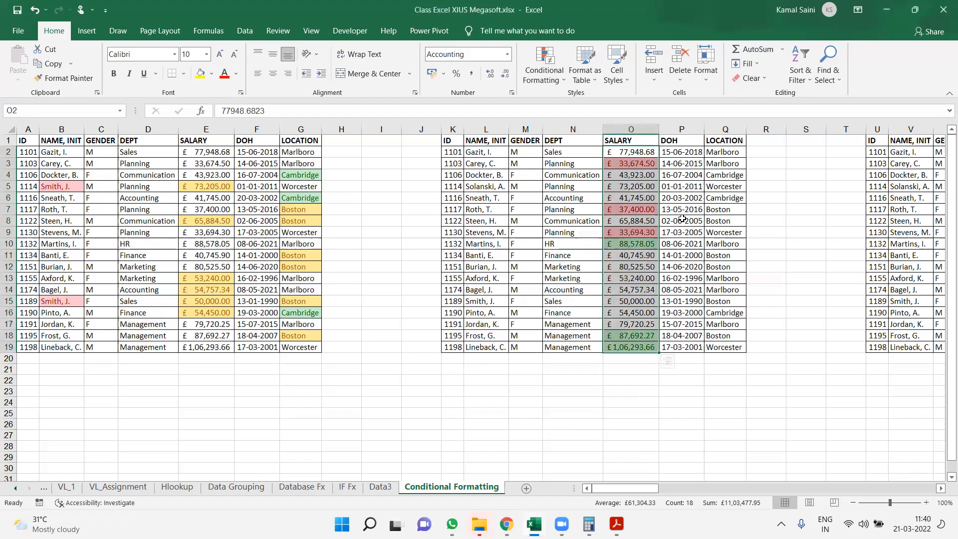
Apply orange solid fill data bars to the salaries in Y2:Y19 of the third table
key(Right)
key(Right)
key(Right)
key(Right)
key(Right)
key(Right)
key(Right)
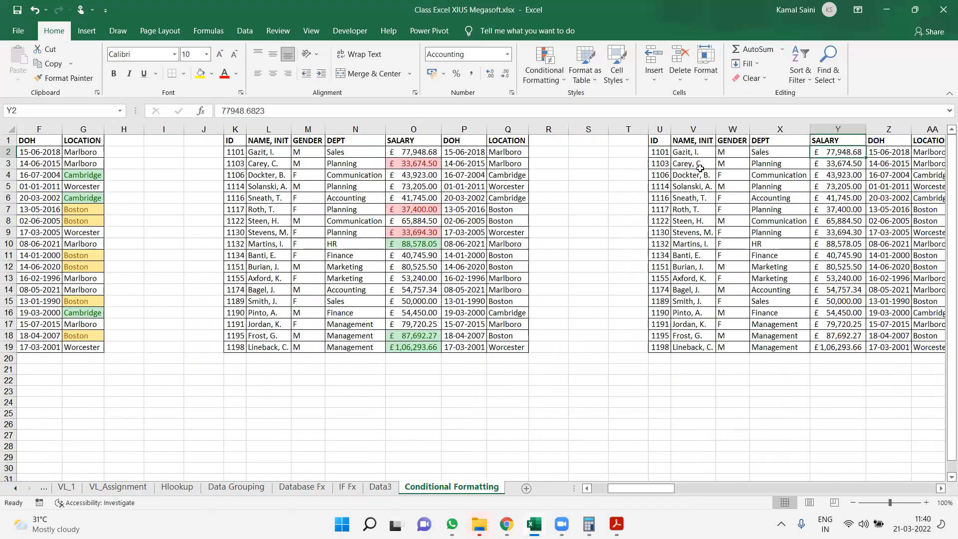
key(ctrl+shift+Down)
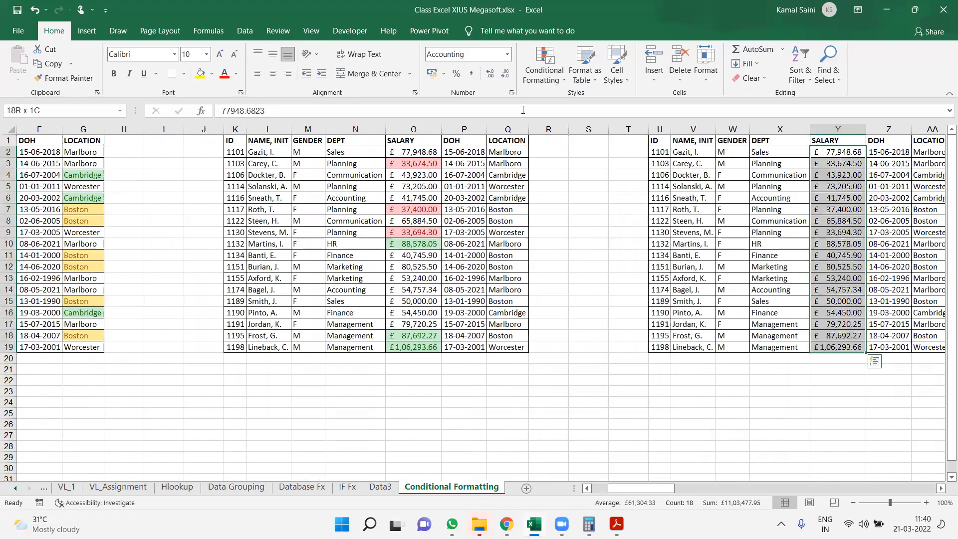
click(555, 80)
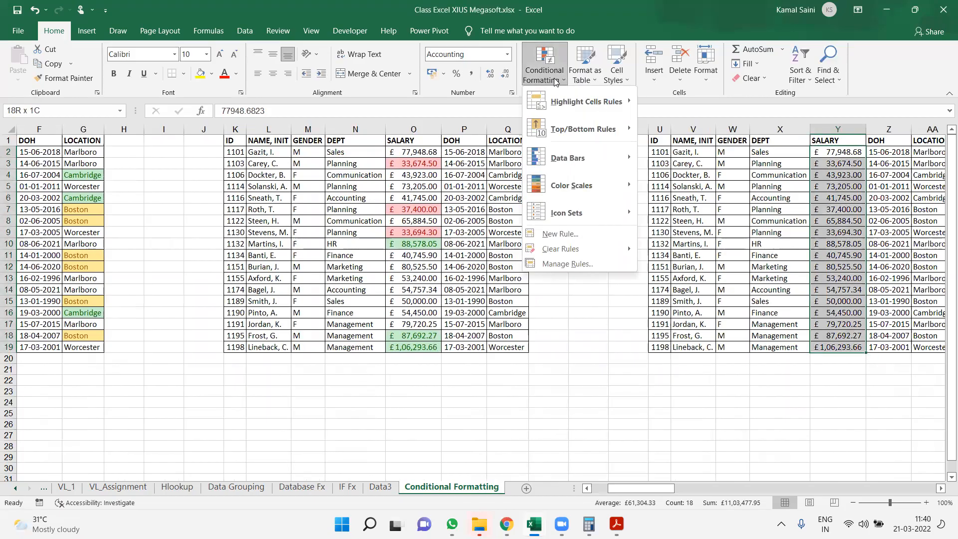
mouse_move(598, 157)
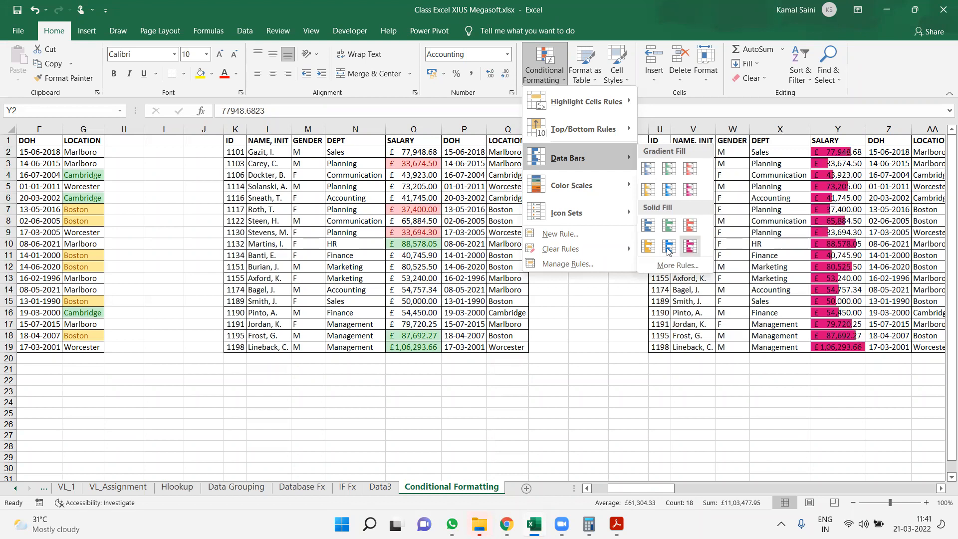
click(649, 248)
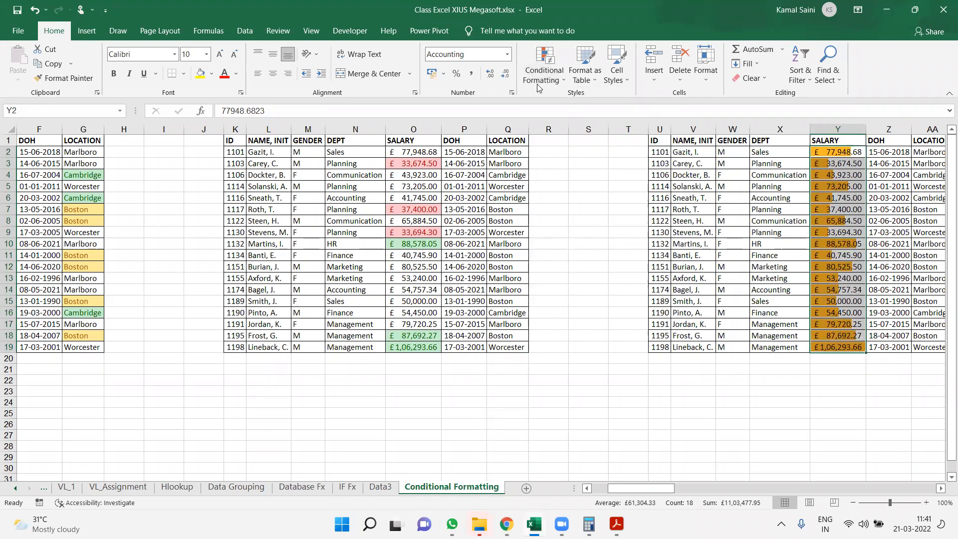
Edit the data bar rule on Y2:Y19 to show the bars only, and apply the change
click(559, 80)
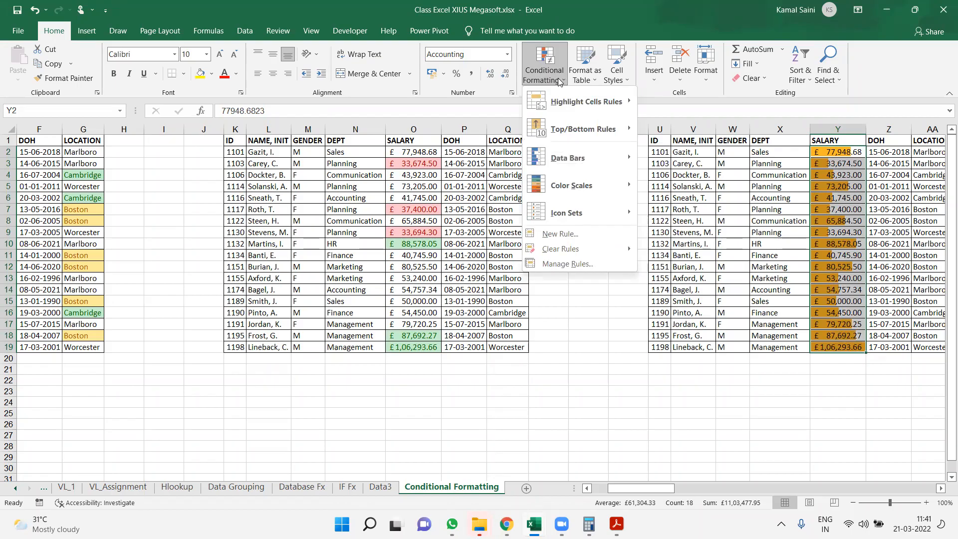
click(552, 264)
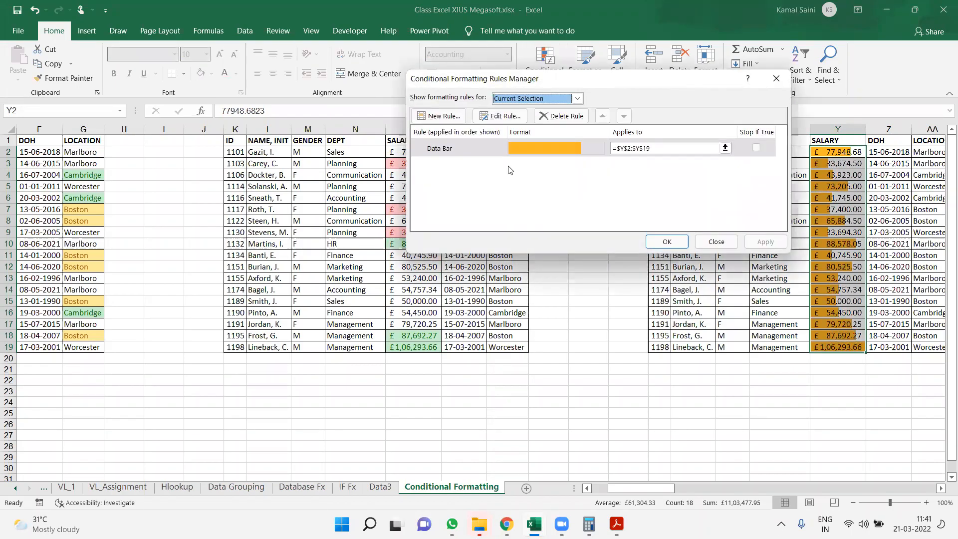
double_click(487, 148)
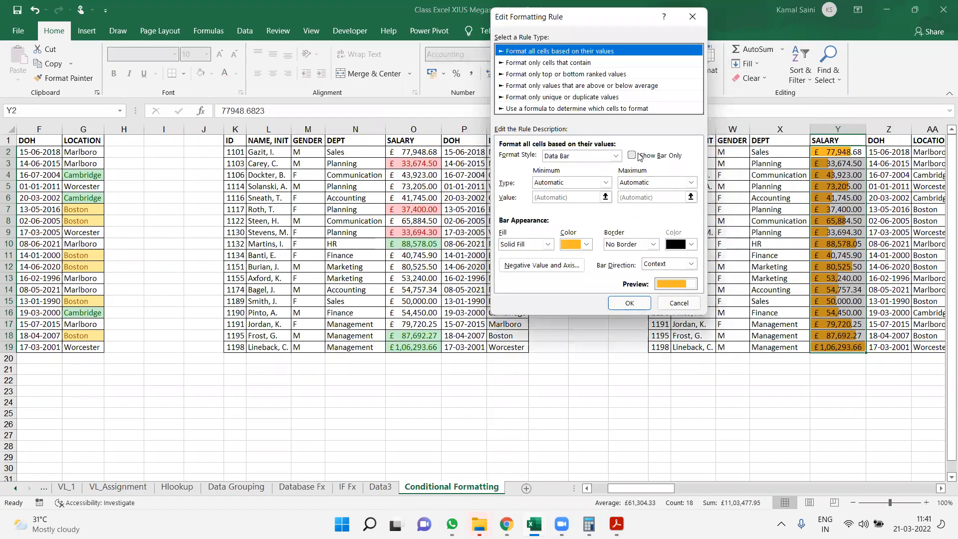
click(639, 156)
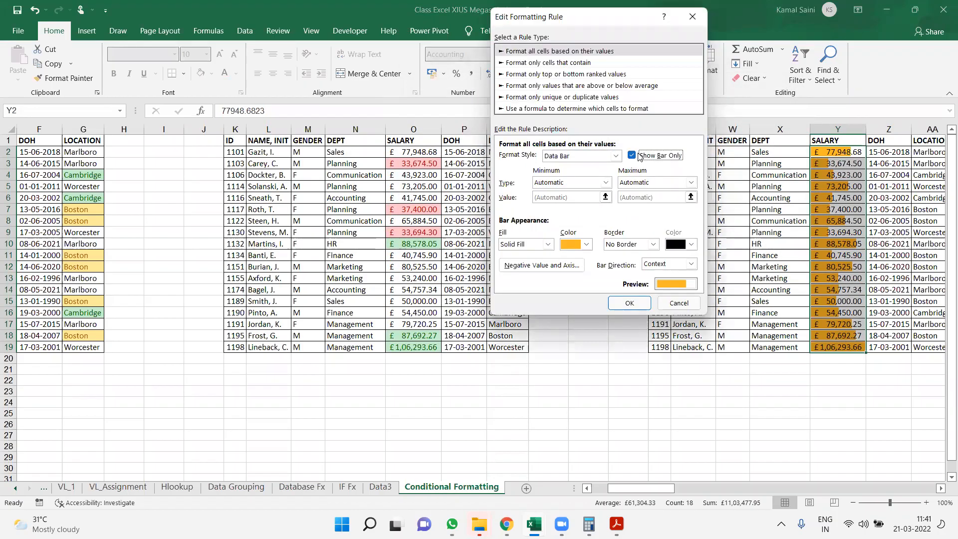
click(629, 303)
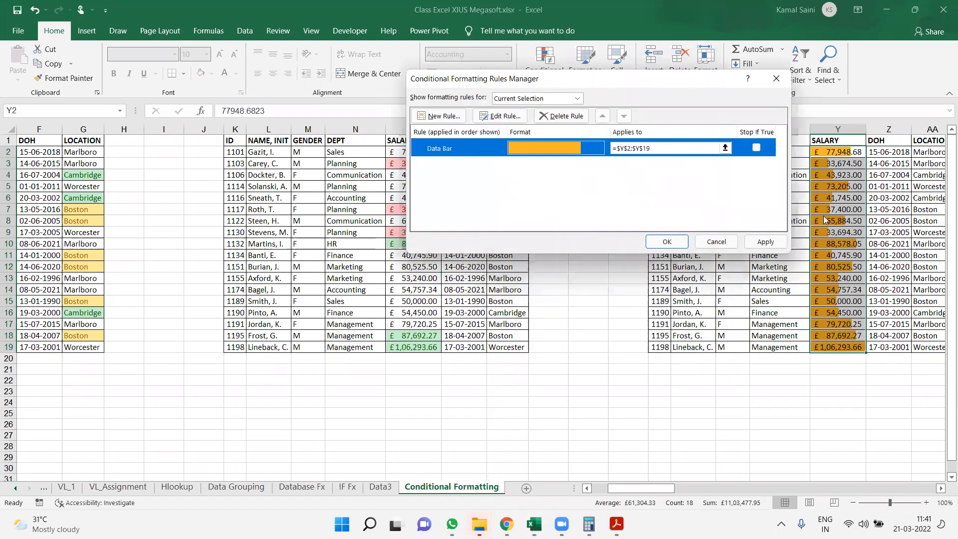
click(765, 242)
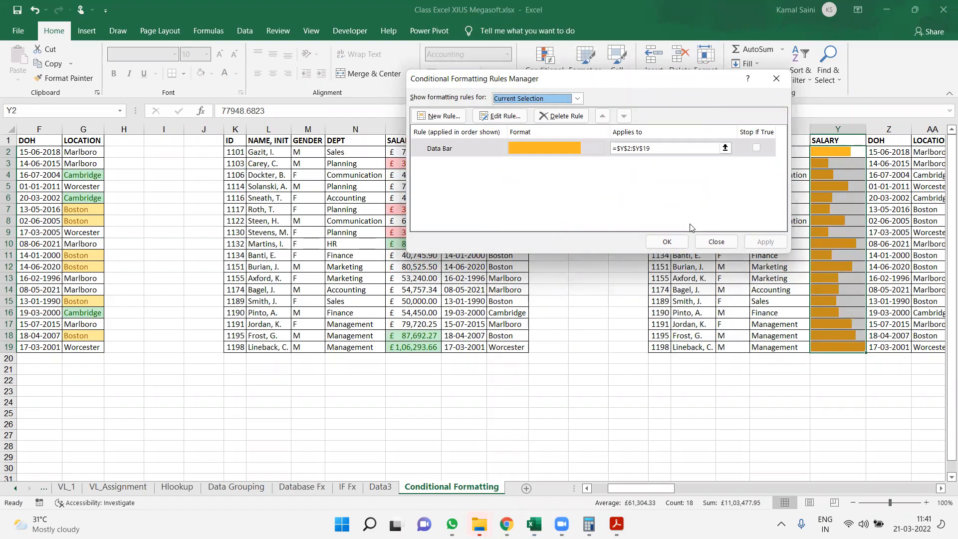
click(677, 242)
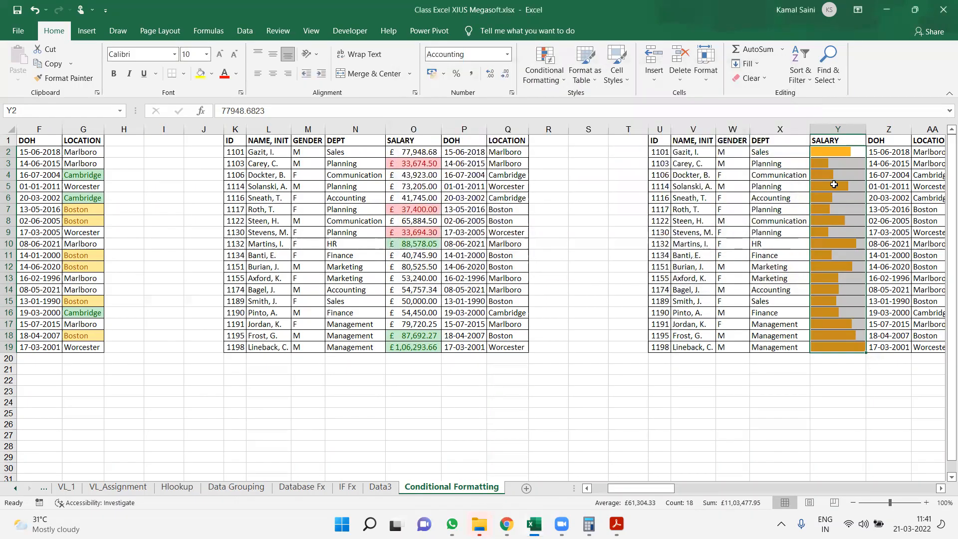
Inspect the salary stored behind the data bar in Y5, and reselect the salaries in Y2:Y19
double_click(852, 185)
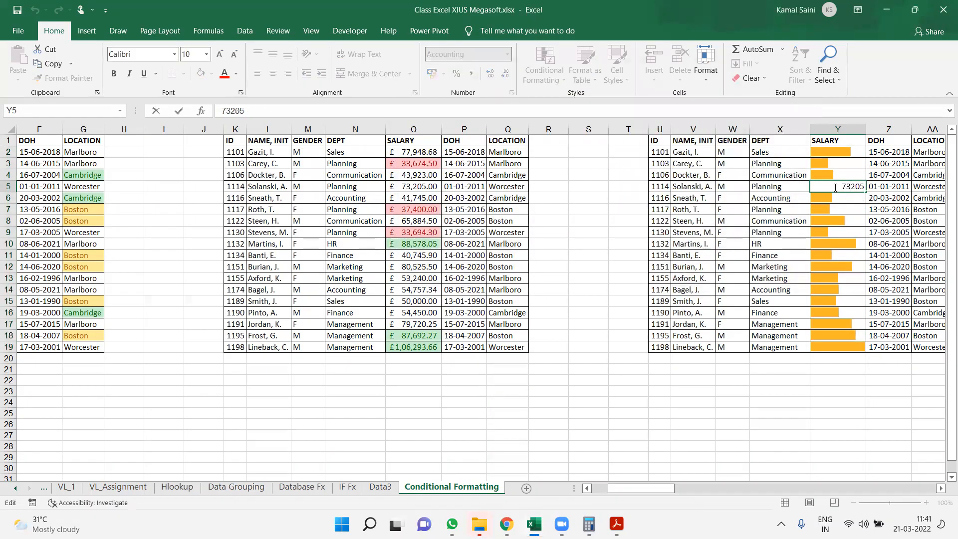
key(Return)
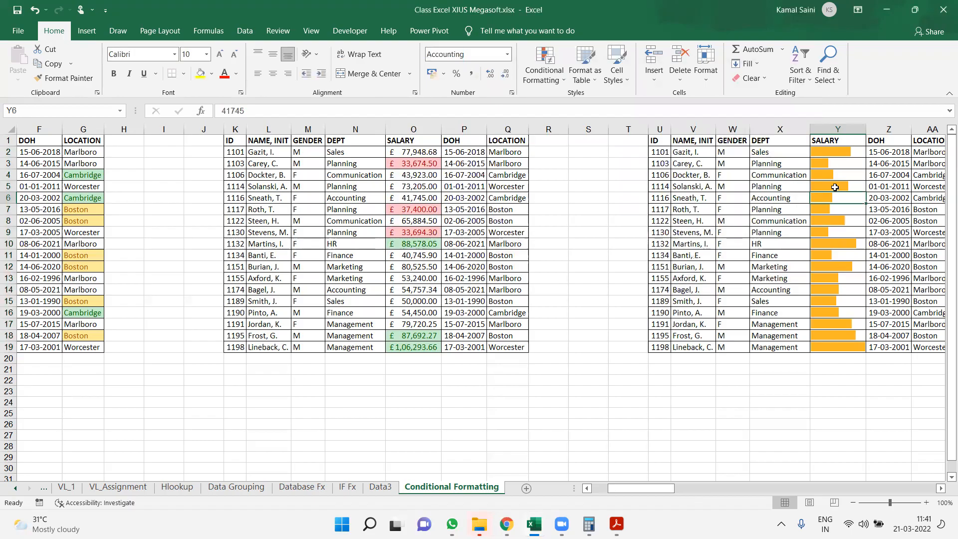
key(Up)
key(Up)
key(Up)
key(Up)
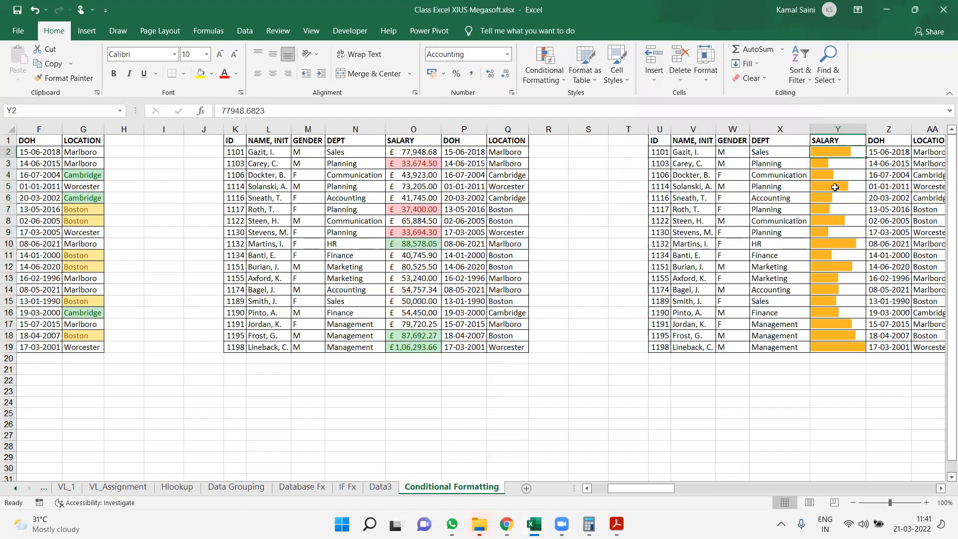
key(ctrl+shift+Down)
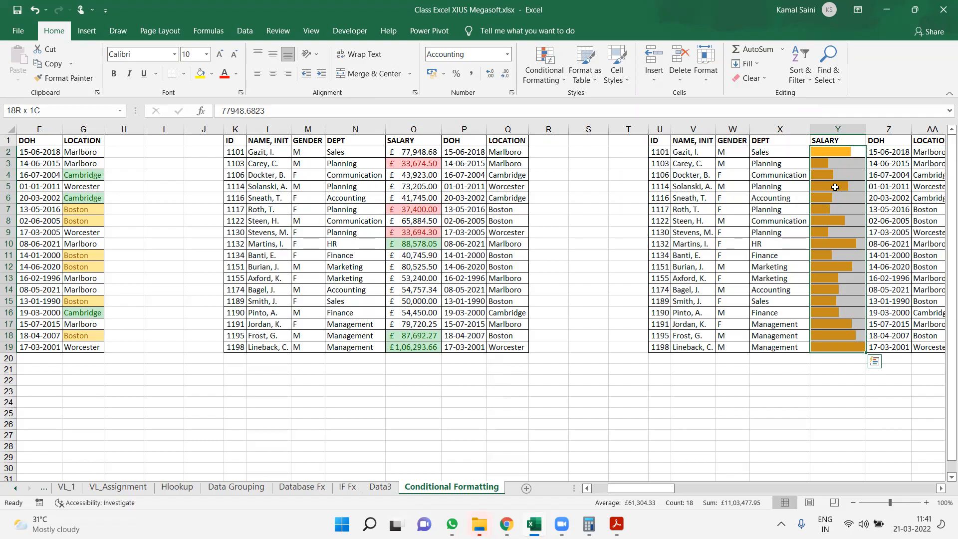
Review the data bar rule settings for the salaries in Y2:Y19 and close the rule dialogs
click(544, 72)
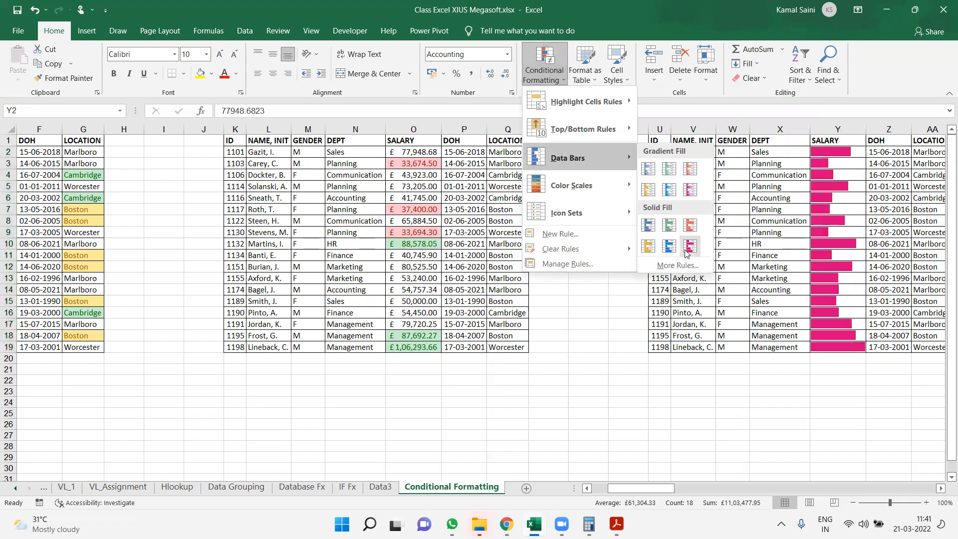
click(573, 265)
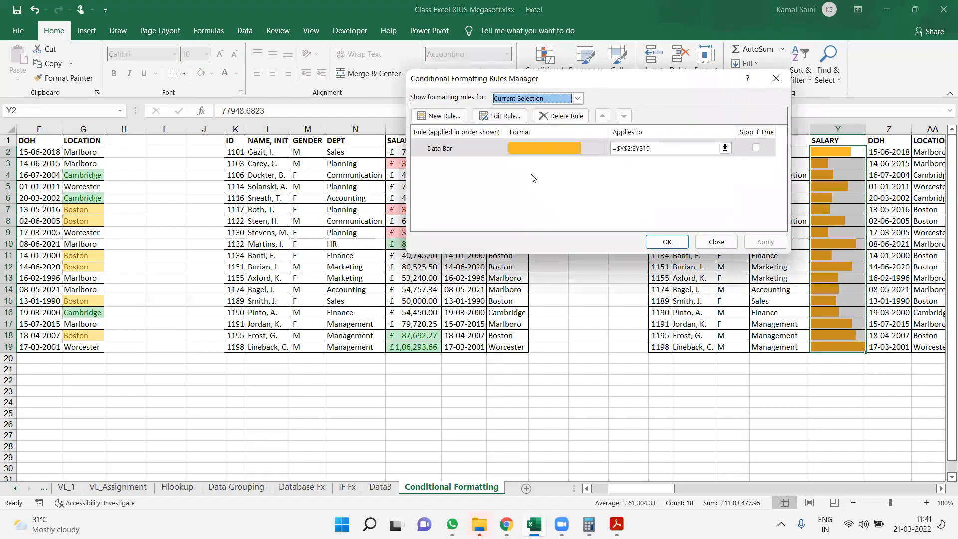
click(500, 116)
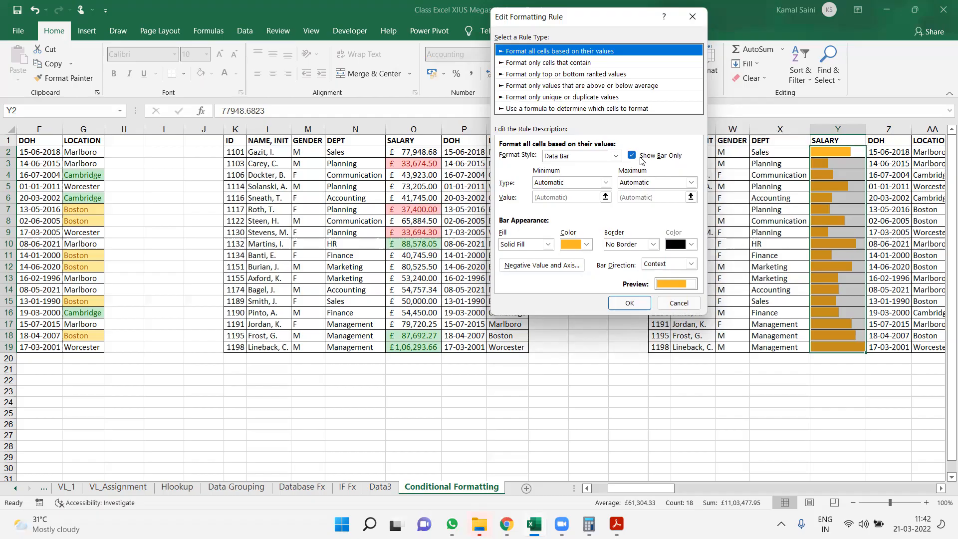
key(Return)
key(Return)
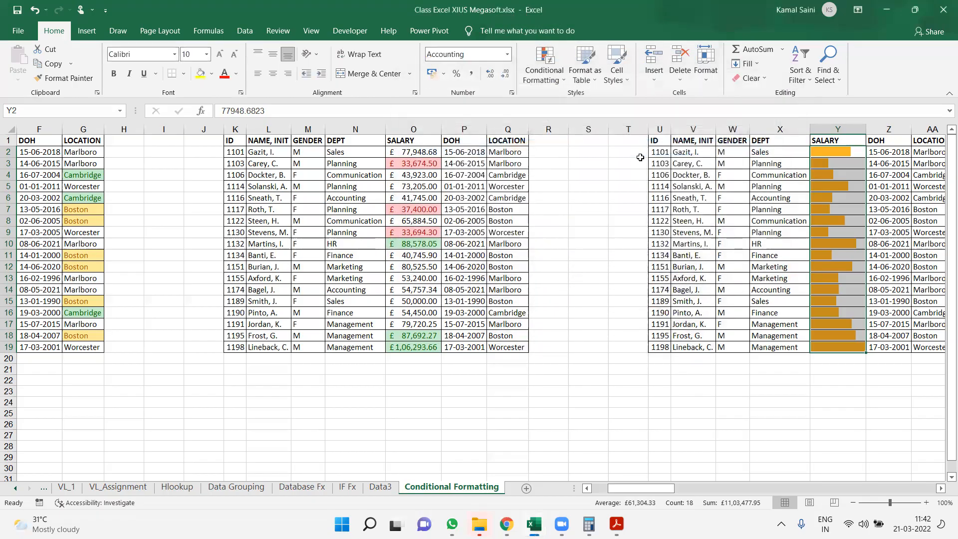
Apply the Green - Yellow - Red color scale to the salaries in AI2:AI19 of the fourth table
key(Up)
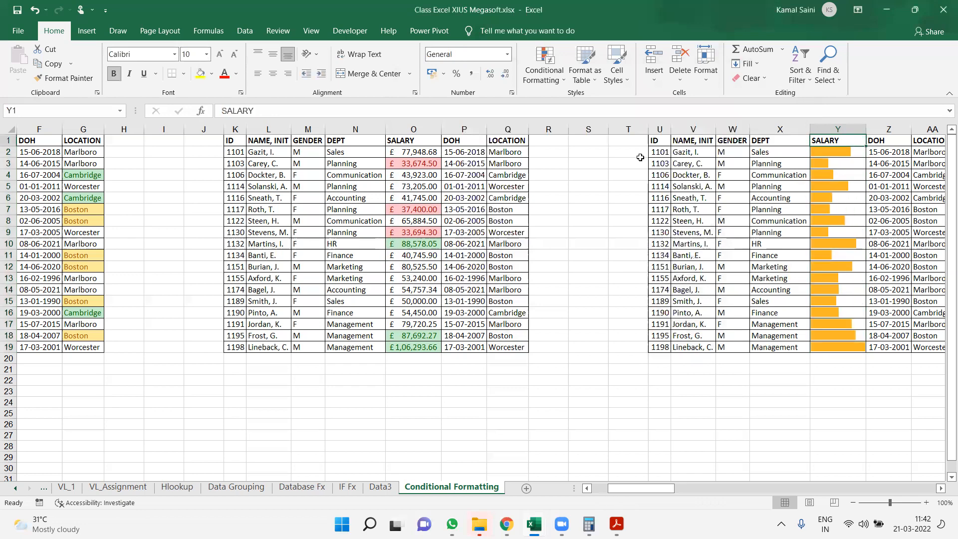
key(Right)
key(Right)
key(Right)
key(Right)
key(Right)
key(Right)
key(Right)
key(Right)
key(Right)
key(Right)
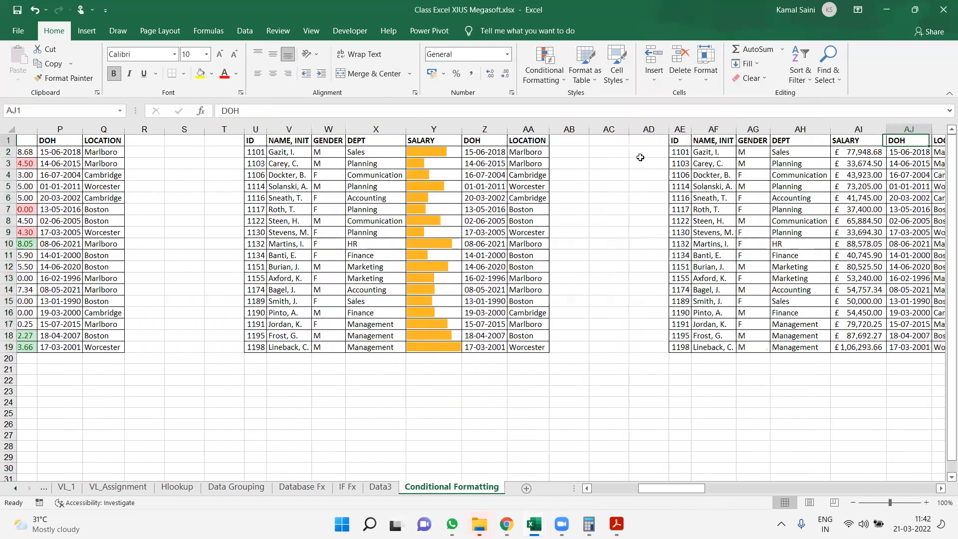
key(Down)
key(ctrl+shift+Down)
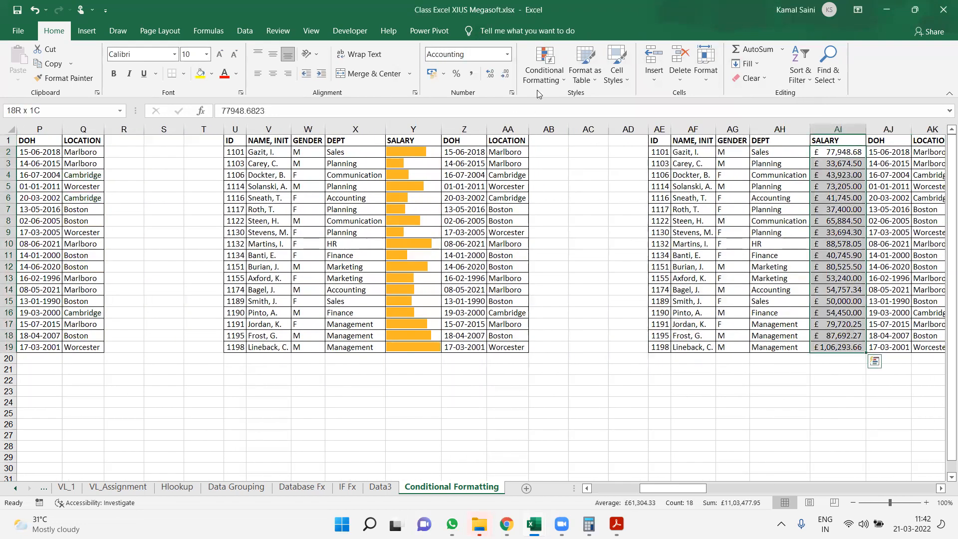
click(549, 72)
mouse_move(601, 195)
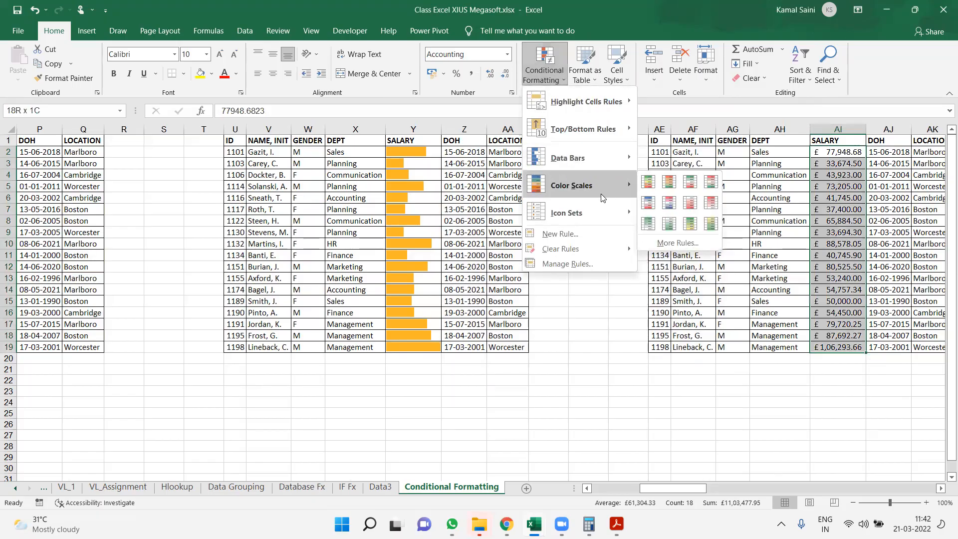
click(649, 182)
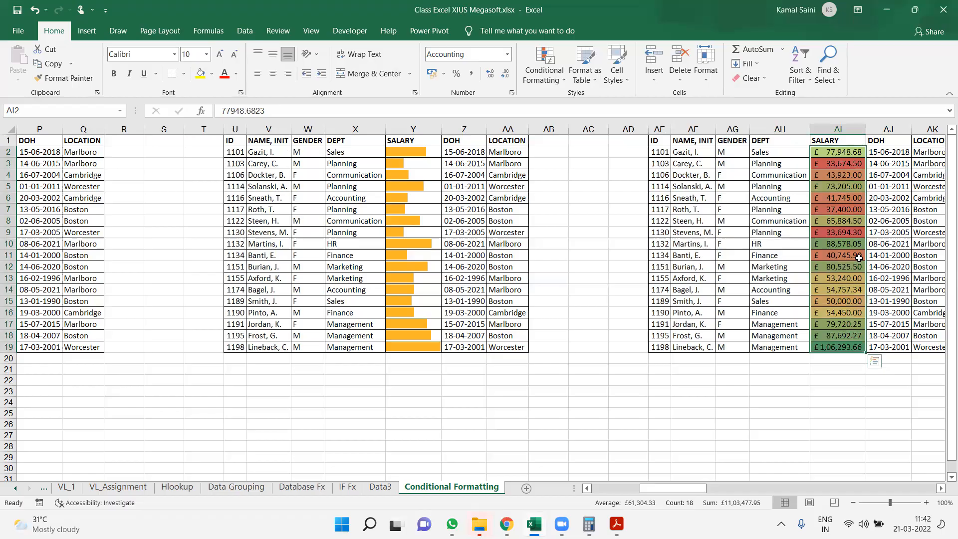
Inspect the 3-color scale rule settings for AI2:AI19 and leave without editing them
click(544, 68)
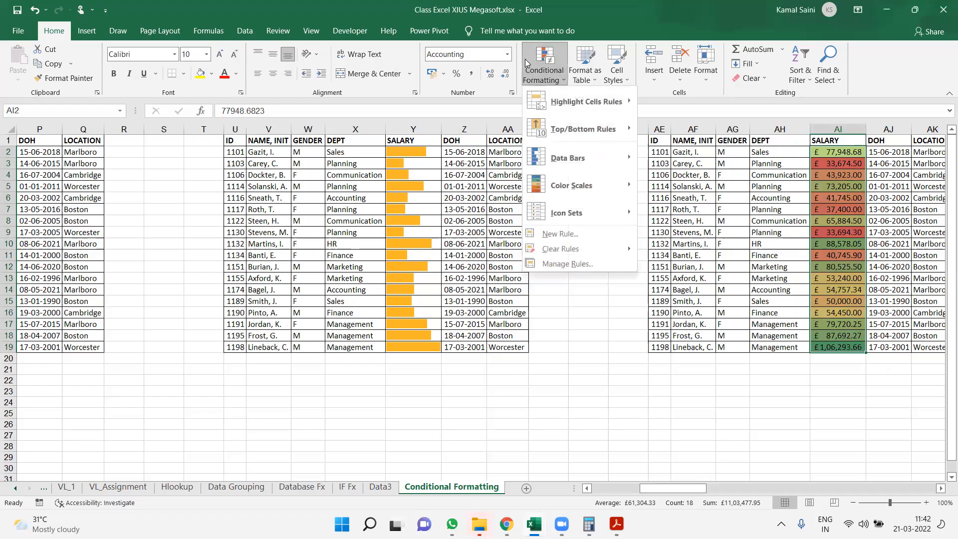
click(584, 259)
double_click(482, 156)
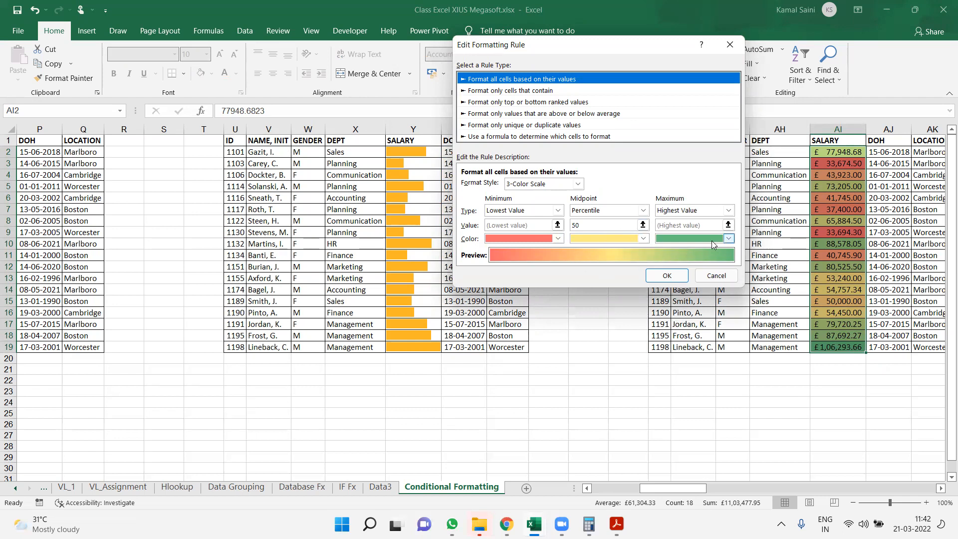
click(716, 276)
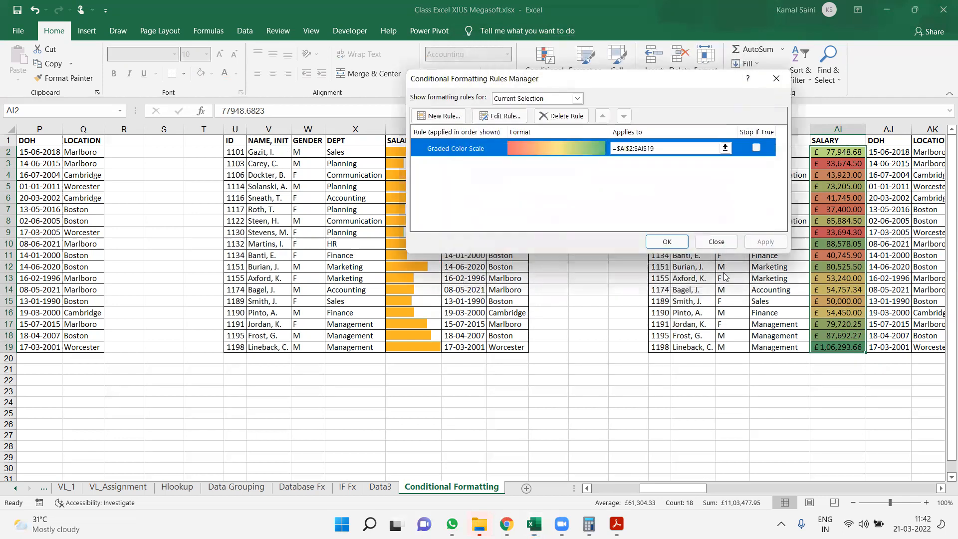
click(717, 241)
Apply the 3 Triangles icon set to the salaries in AT2:AT19 of the fifth table and fit column AT to its contents
key(Right)
key(Right)
key(Right)
key(Right)
key(Right)
key(Right)
key(Right)
key(Right)
key(Right)
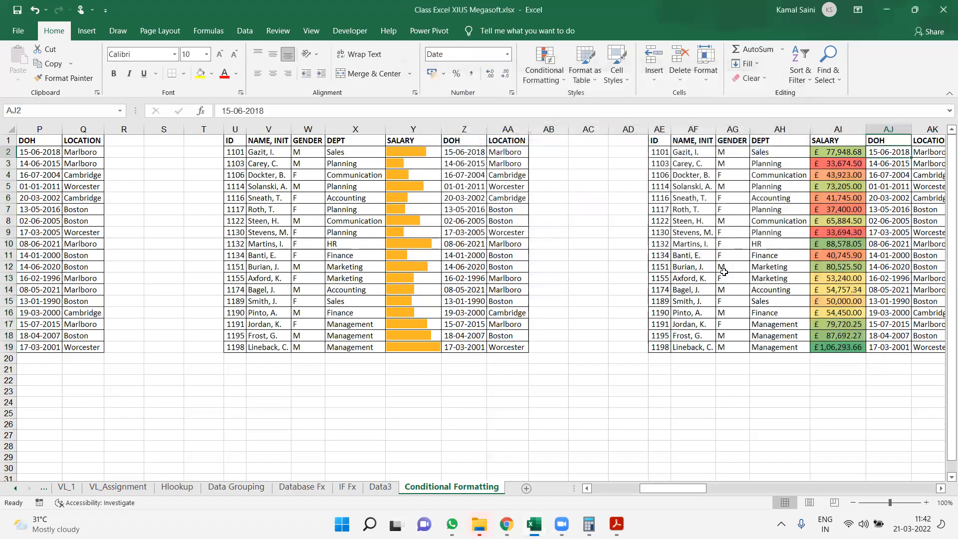
key(Right)
key(Right)
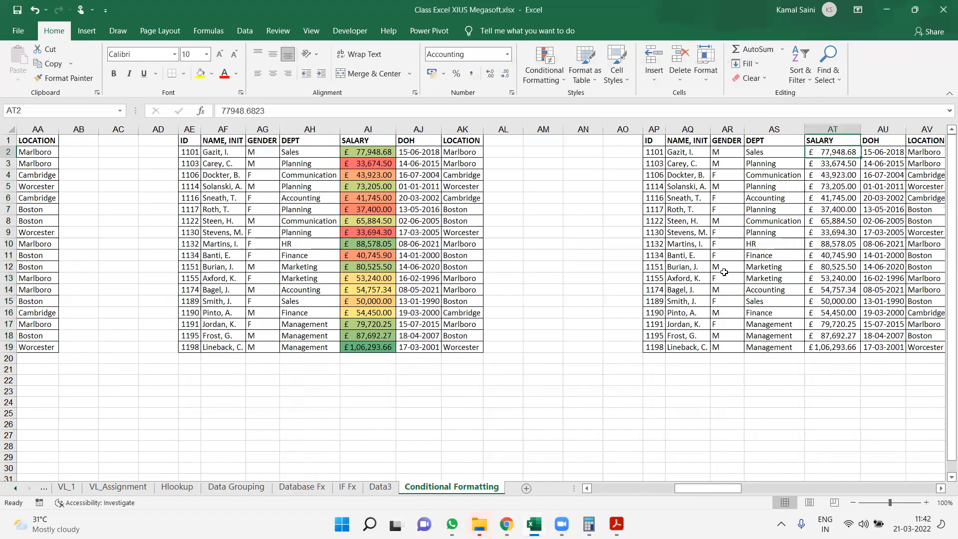
key(ctrl+shift+Down)
click(544, 73)
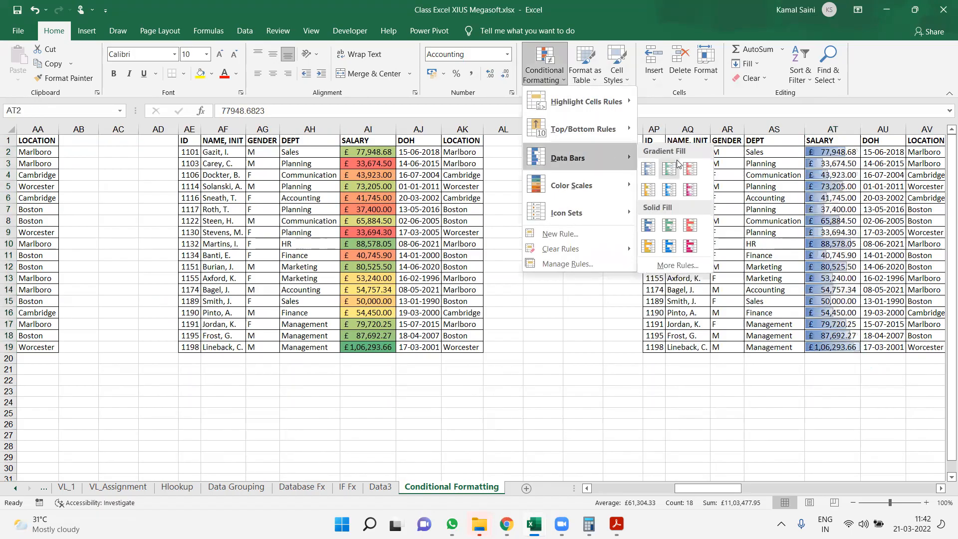
mouse_move(613, 218)
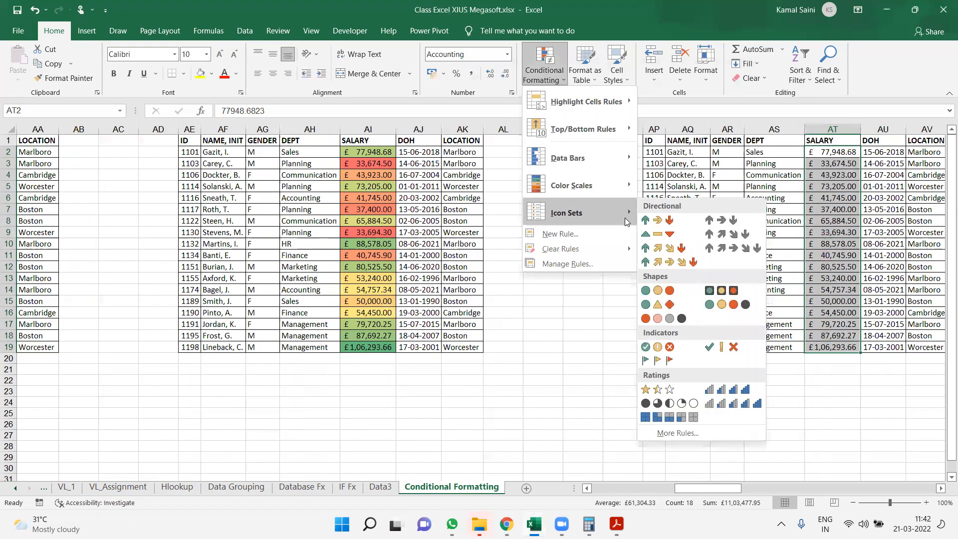
click(669, 235)
double_click(860, 130)
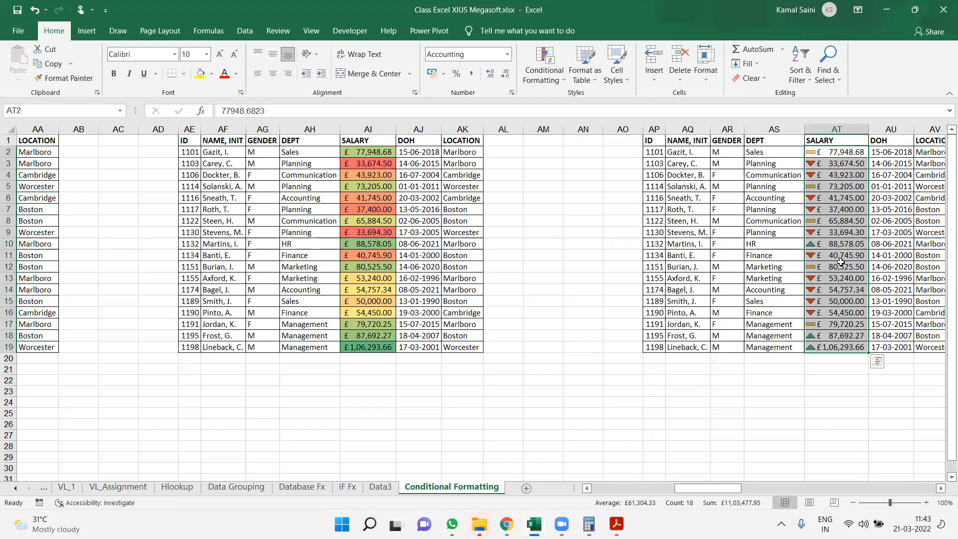
Edit the icon set rule on AT2:AT19, setting both threshold types to Number and the green triangle's threshold to >= 75000
click(538, 83)
click(554, 269)
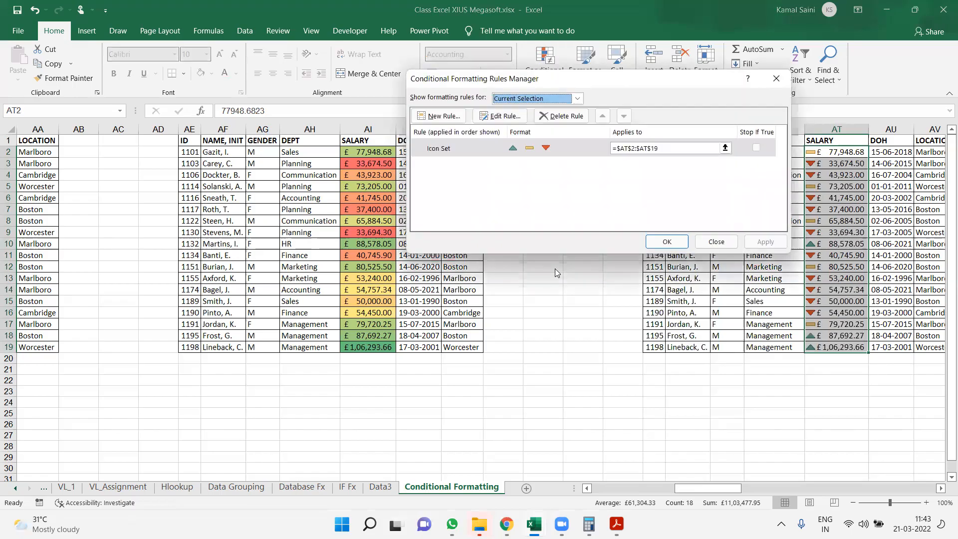
click(477, 144)
click(500, 117)
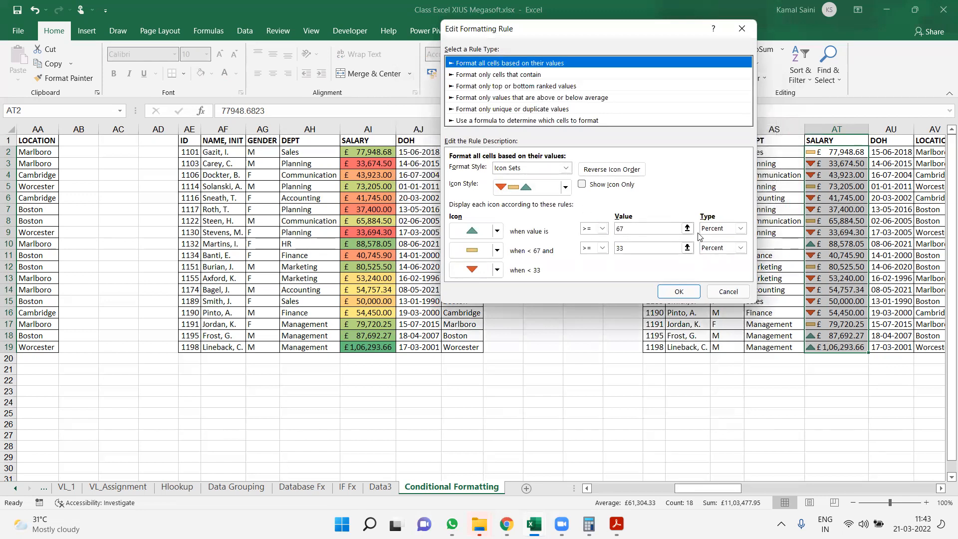
click(740, 228)
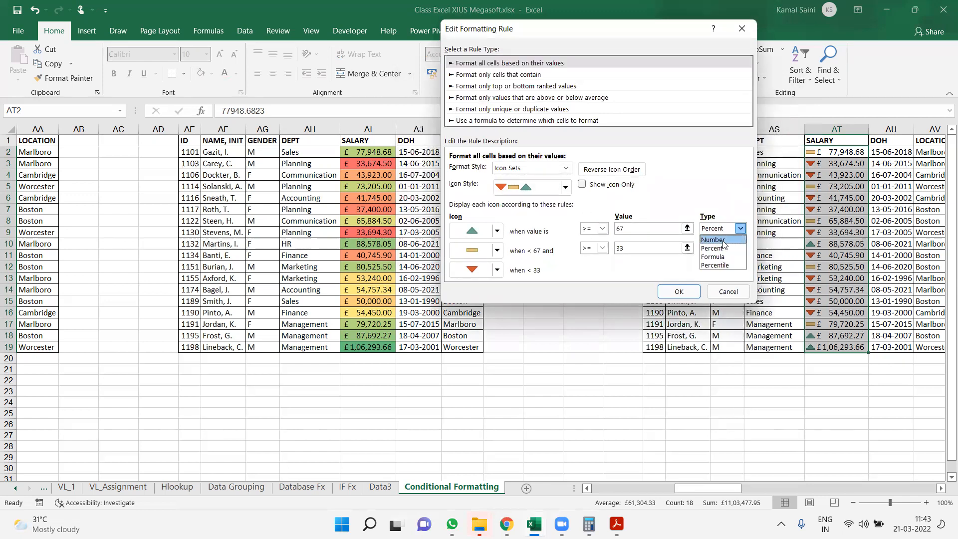
click(724, 244)
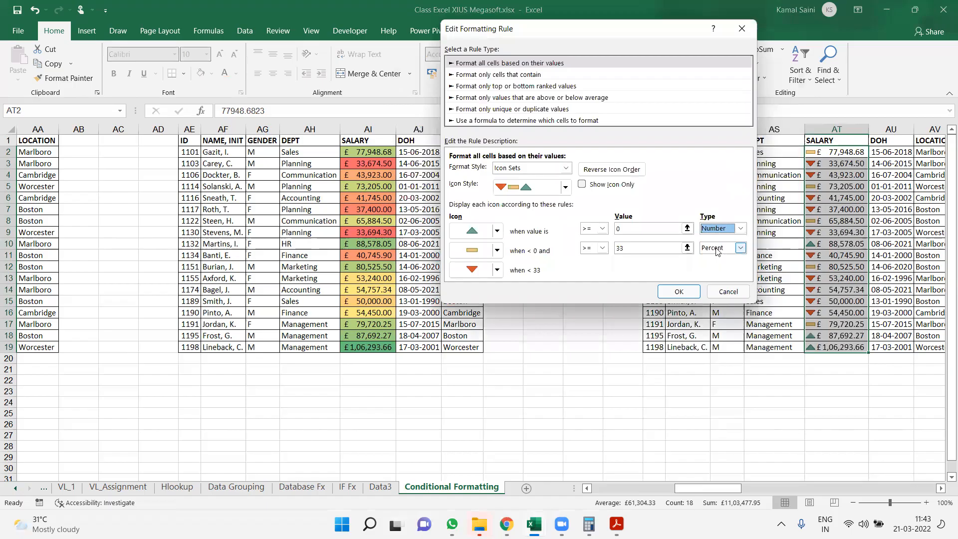
click(740, 247)
click(713, 258)
click(623, 228)
text(750)
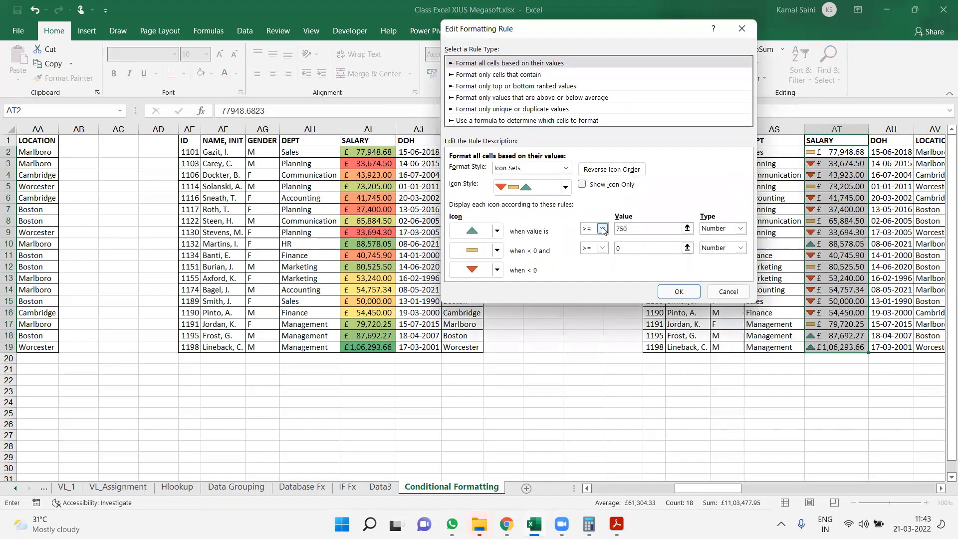
text(00)
Set the yellow dash icon's threshold to >= 50000 with the Number type
key(Tab)
key(Tab)
key(Tab)
key(Tab)
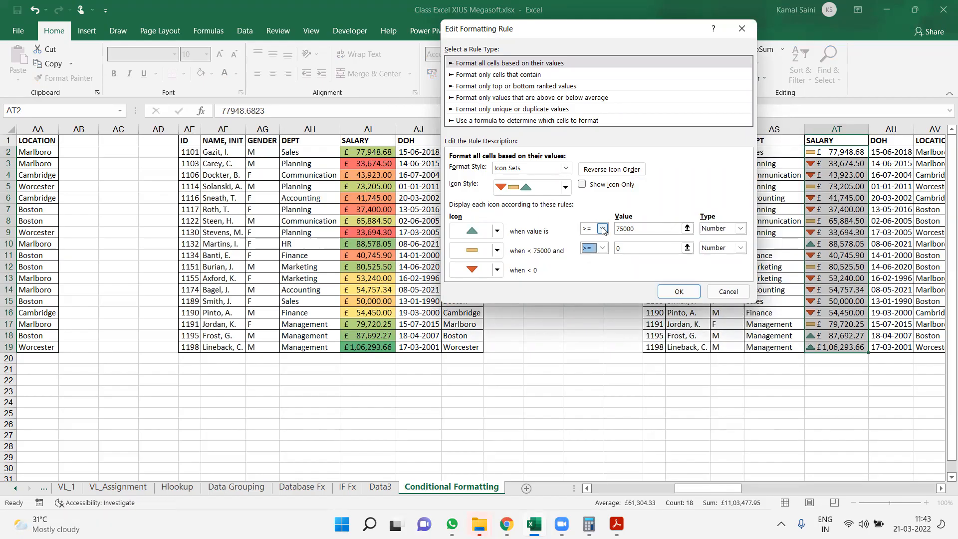
text(50000)
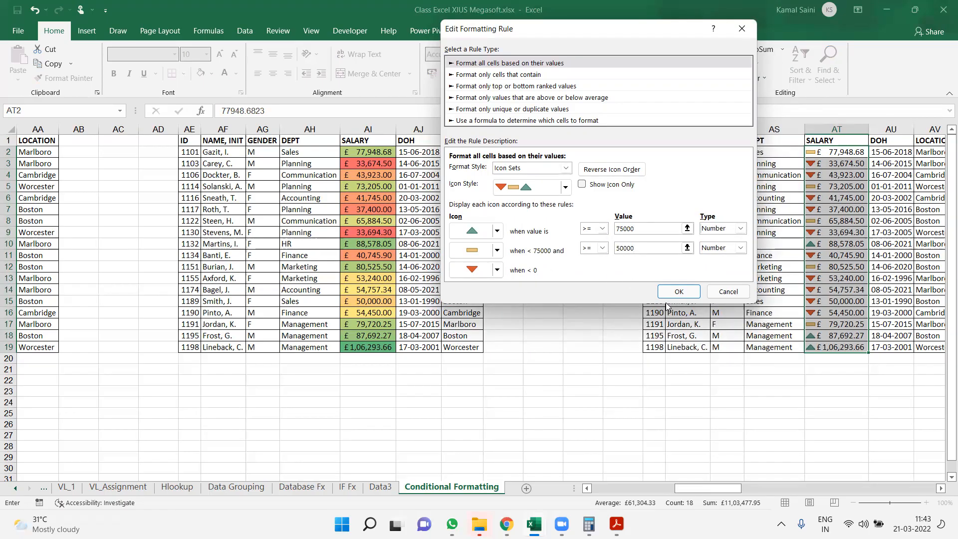
click(721, 249)
click(721, 257)
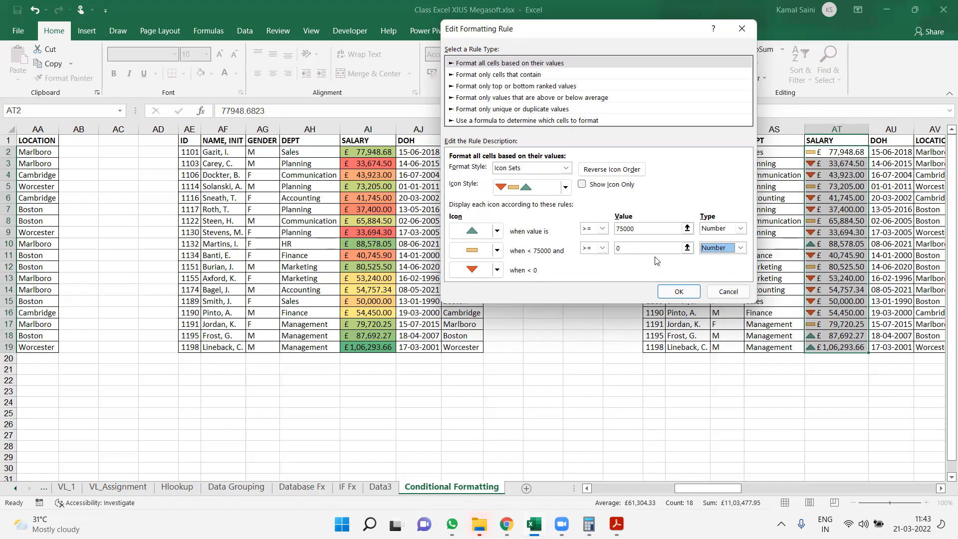
click(624, 250)
key(BackSpace)
text(50000)
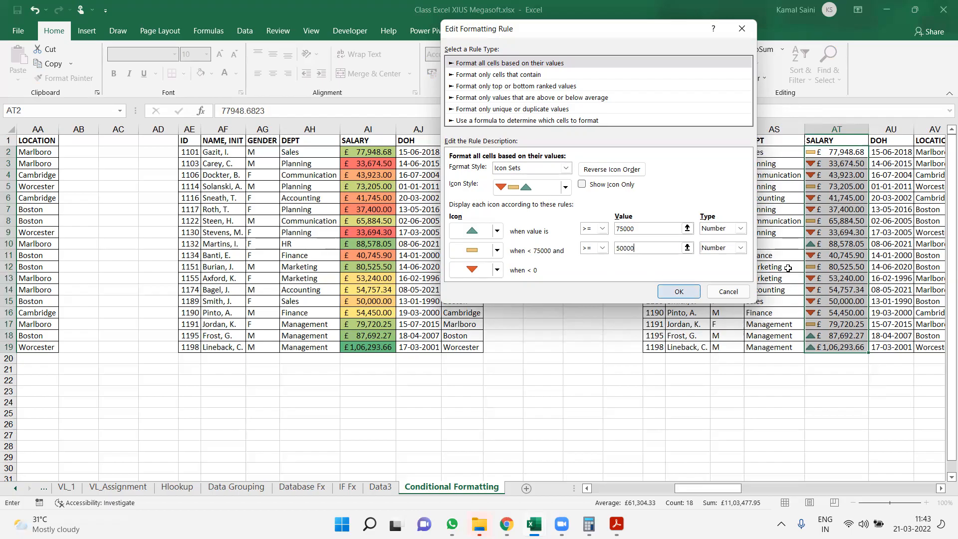
Confirm and apply the edited icon set rule to AT2:AT19, and close the rules manager
click(681, 291)
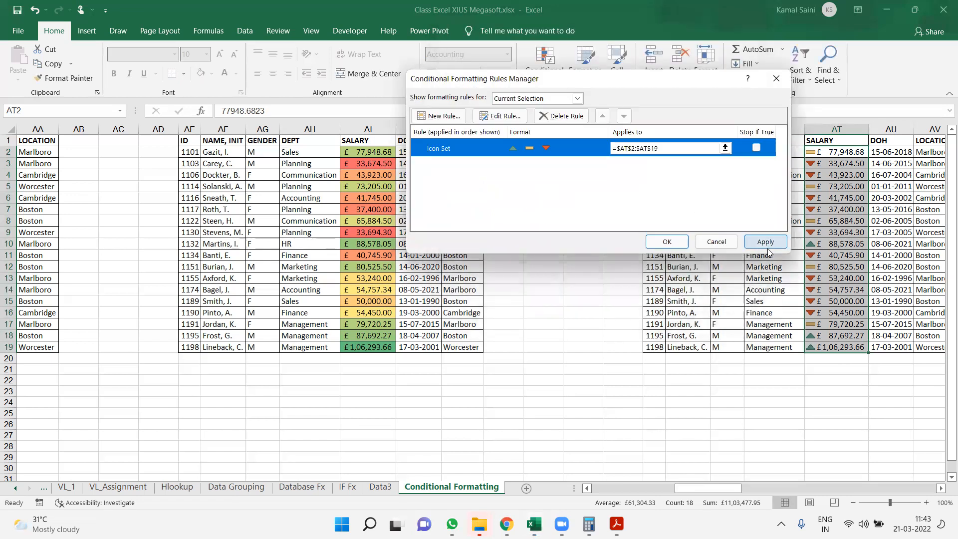
click(767, 250)
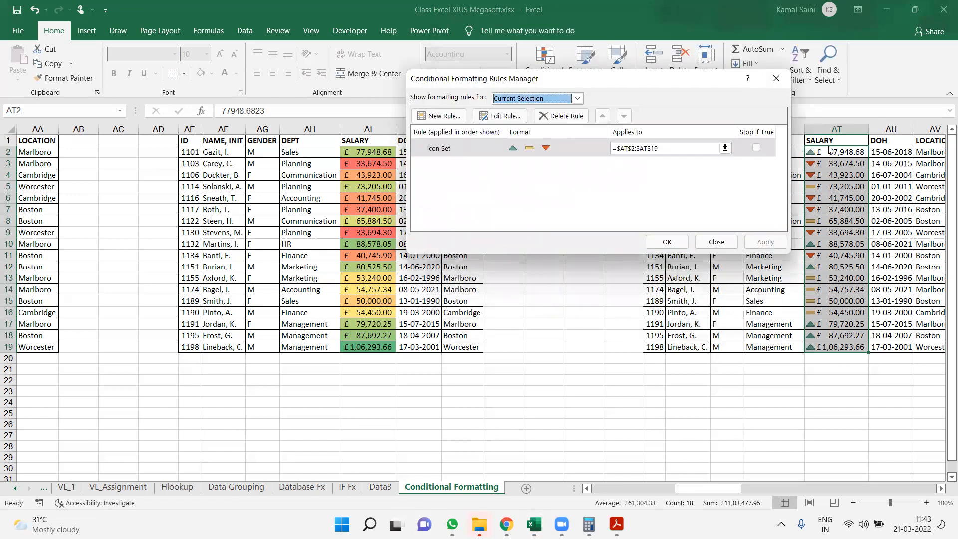
click(668, 242)
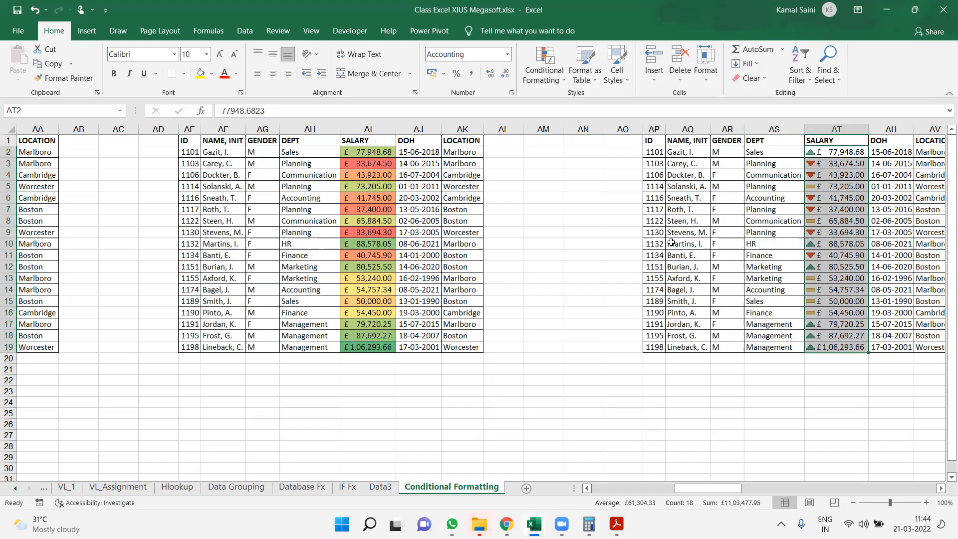
Go back to the first employee table and select its full range A1:G19
click(544, 69)
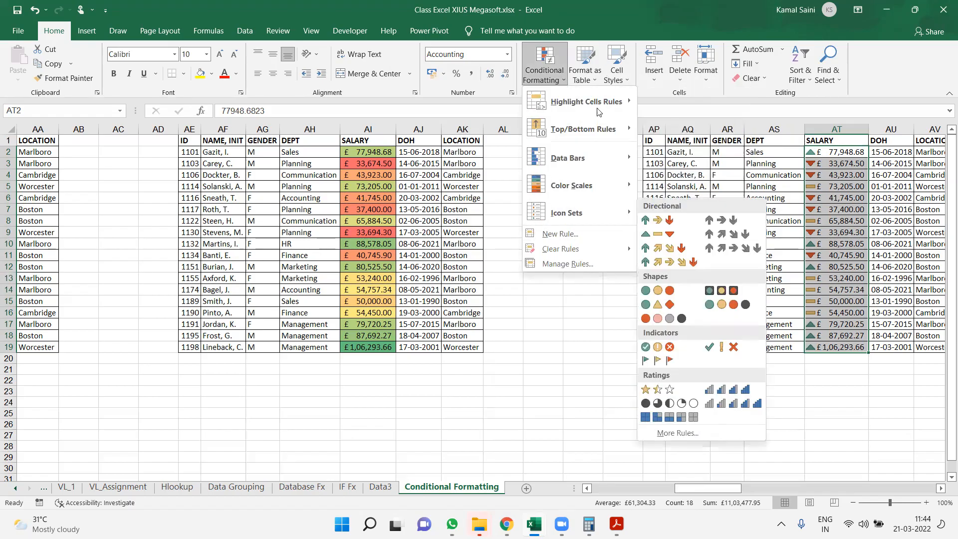
click(390, 227)
key(ctrl+Left)
key(ctrl+Left)
key(ctrl+Left)
key(ctrl+Left)
key(ctrl+Left)
key(ctrl+Left)
key(ctrl+Left)
key(ctrl+Left)
key(ctrl+Left)
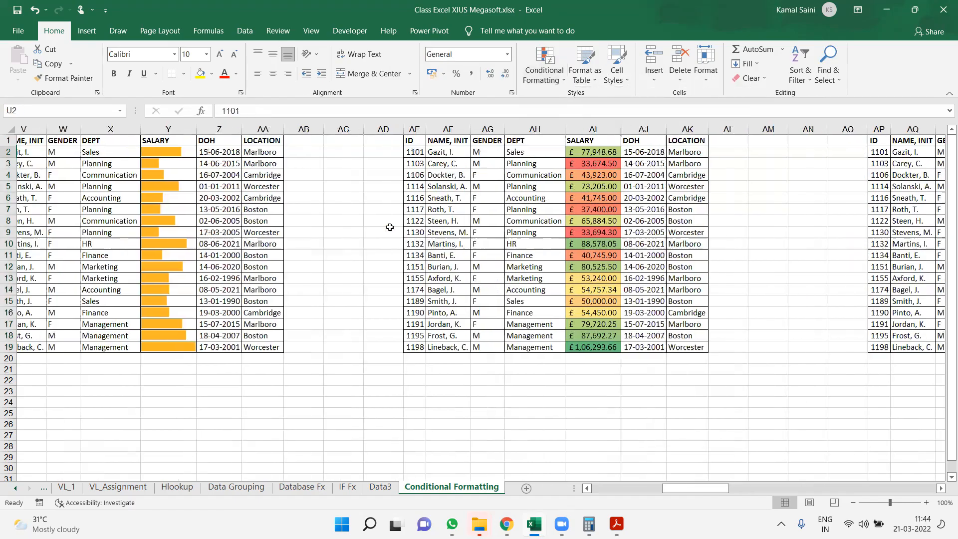
key(Up)
key(ctrl+shift+Down)
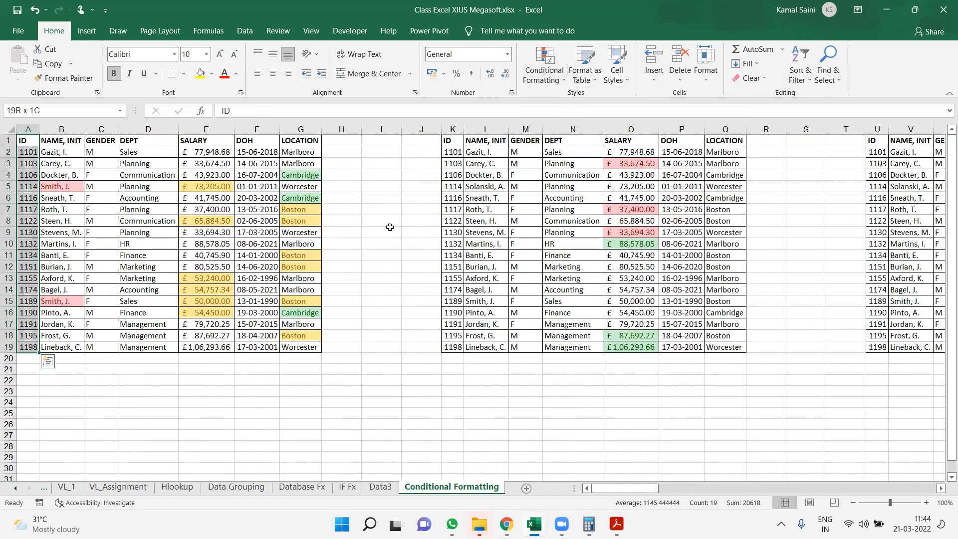
key(ctrl+shift+Right)
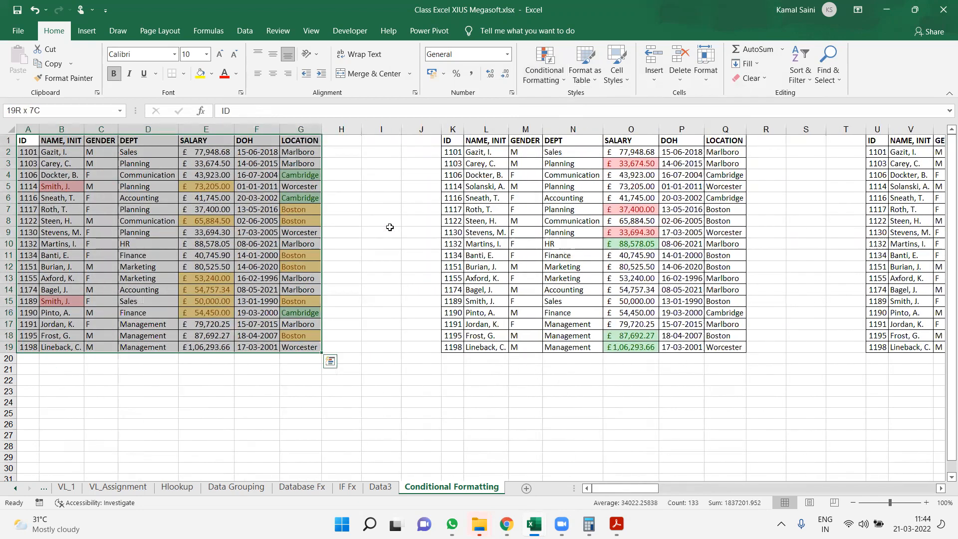
key(Right)
key(Right)
key(Right)
key(Right)
key(Right)
key(Right)
key(Right)
key(Right)
key(Right)
key(Right)
key(Right)
key(Right)
key(Right)
key(Right)
key(Right)
key(Right)
key(Right)
key(Right)
key(Right)
key(Right)
key(Left)
key(Left)
key(Left)
key(Left)
key(Left)
key(Left)
key(Left)
key(Left)
key(Left)
key(Left)
key(Left)
key(Left)
key(Left)
key(Left)
key(Left)
key(Left)
key(Left)
key(Left)
key(Left)
key(Left)
key(Left)
key(Left)
key(Right)
key(Right)
key(Right)
key(Right)
key(Right)
key(Right)
key(Right)
key(Right)
key(Left)
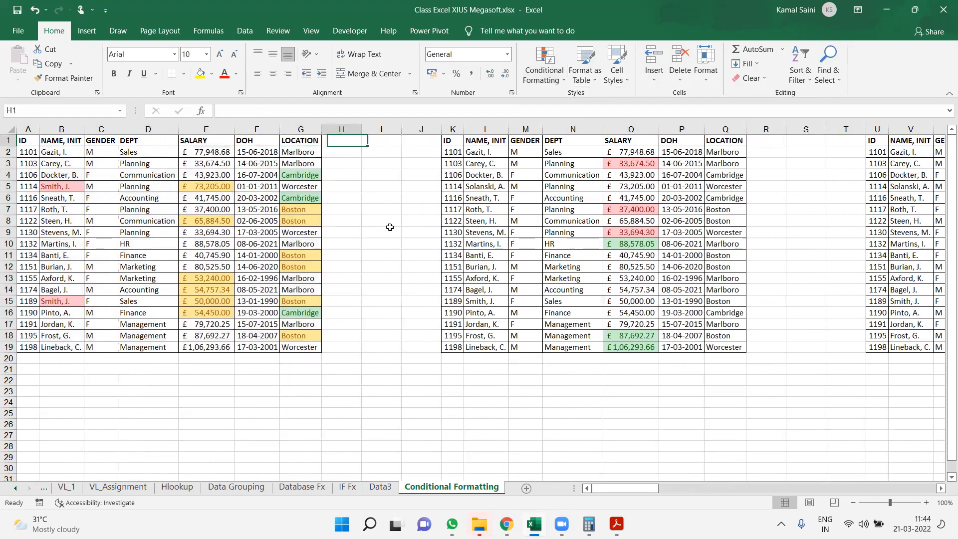
click(532, 88)
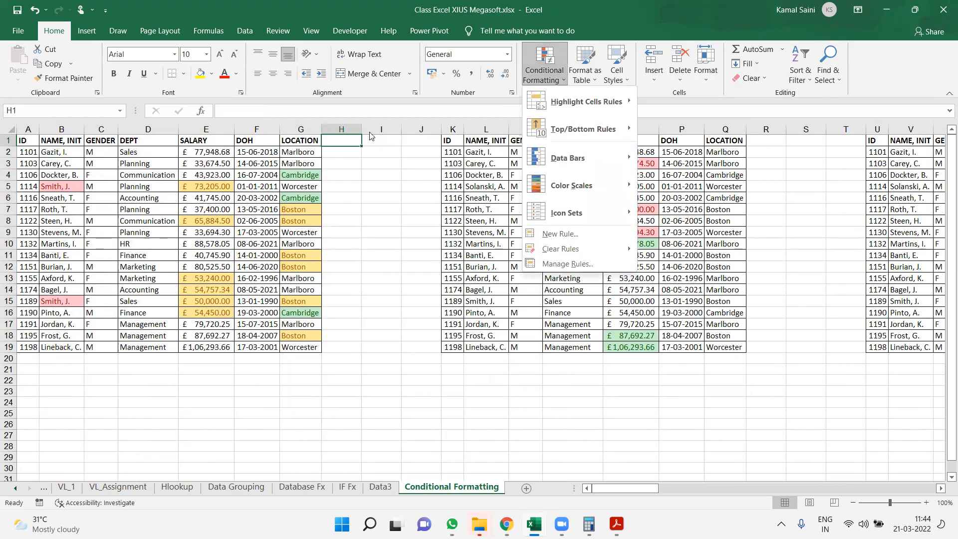
Label the first employee table by entering "Highlight Cell Rules" in cell H1
click(350, 139)
text(Hi)
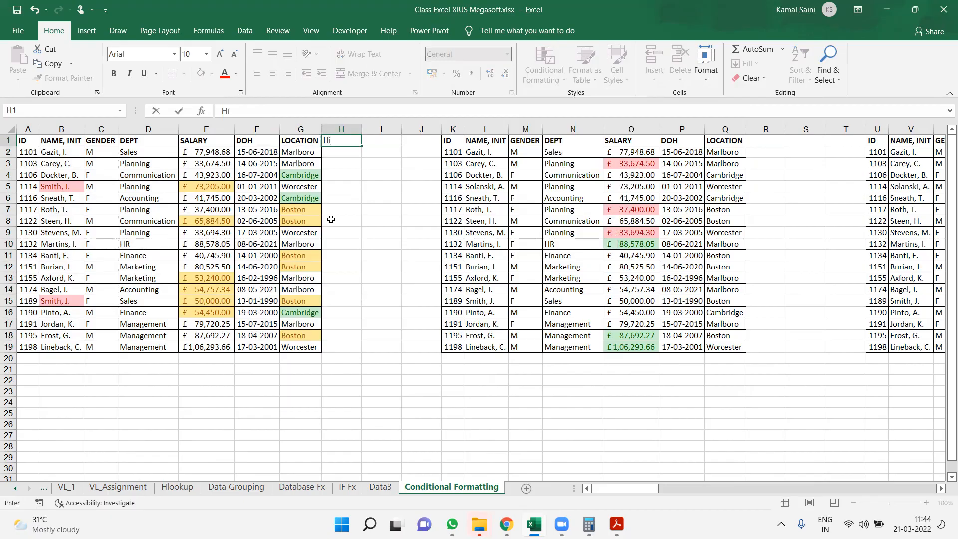
text(ghlight Cell Rules)
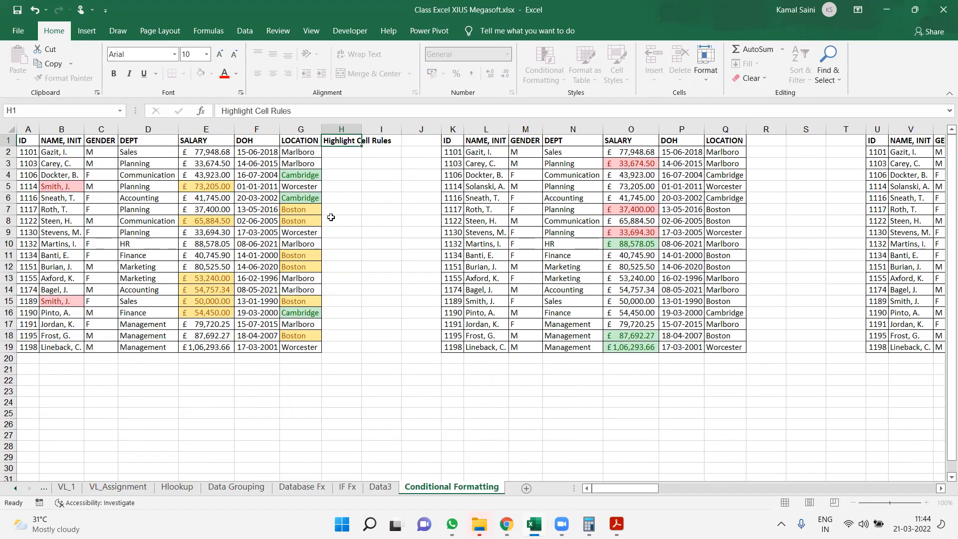
Label the second employee table by entering "Top Bottom" in cell R1
key(Right)
key(Right)
key(Right)
key(Right)
key(Right)
key(Right)
key(Right)
key(Right)
key(Right)
key(Right)
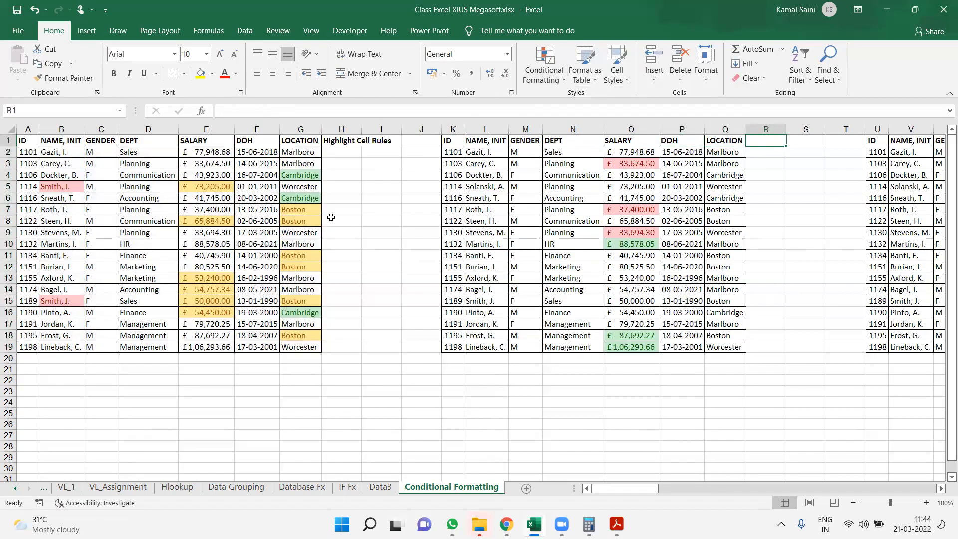
text(Top Bottom)
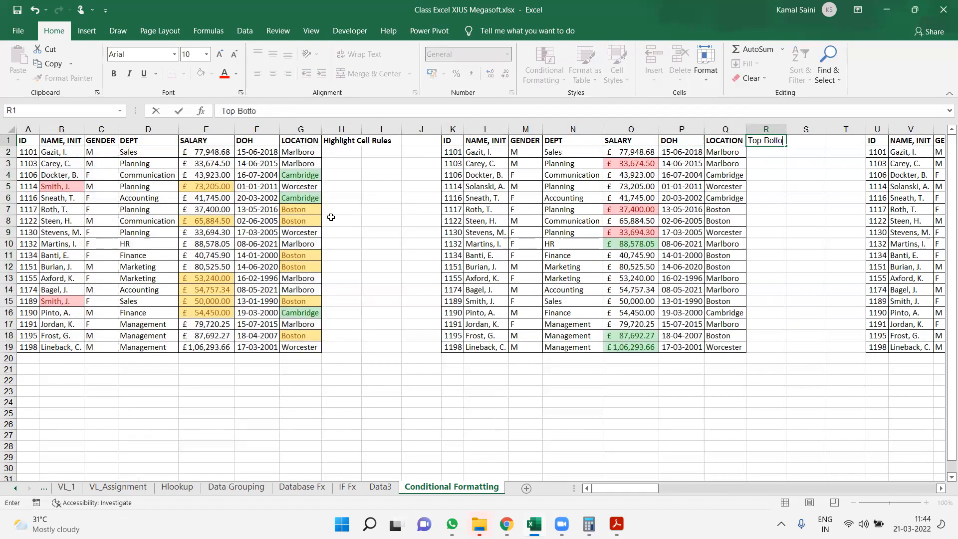
key(ctrl+Return)
Label the third employee table by entering "Data Bars" in cell AB1
key(Right)
key(Right)
key(Right)
key(Right)
key(Right)
key(Right)
key(Right)
key(Right)
key(Right)
key(Right)
key(Right)
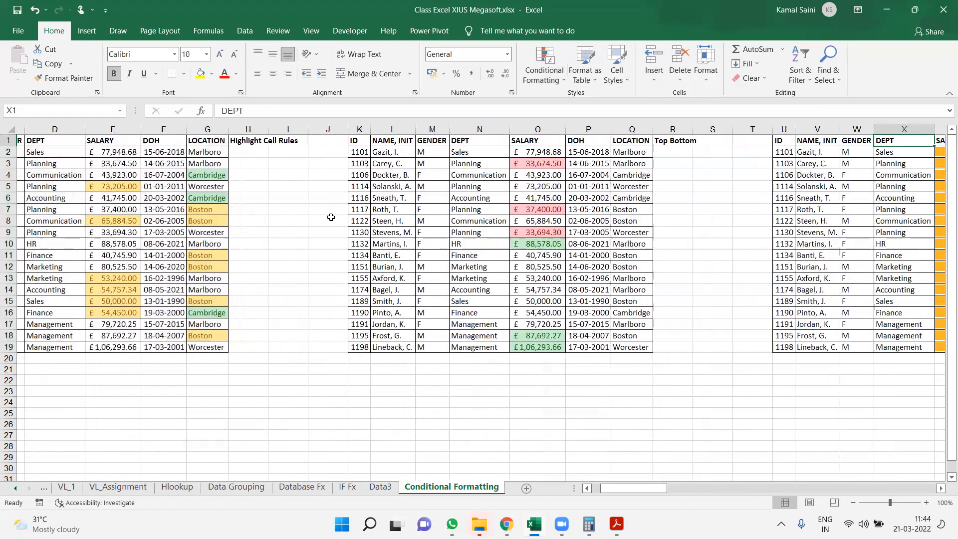
key(Left)
text(Data B)
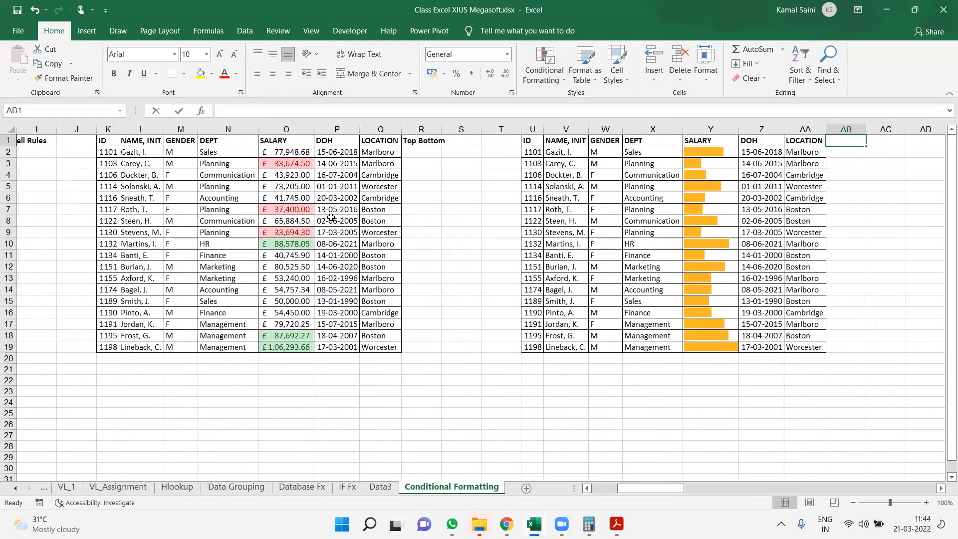
text(ars)
Label the fourth employee table by entering "Color Scale" in cell AL1
key(Right)
key(Right)
key(Right)
key(Right)
key(Right)
key(Right)
key(Right)
key(Right)
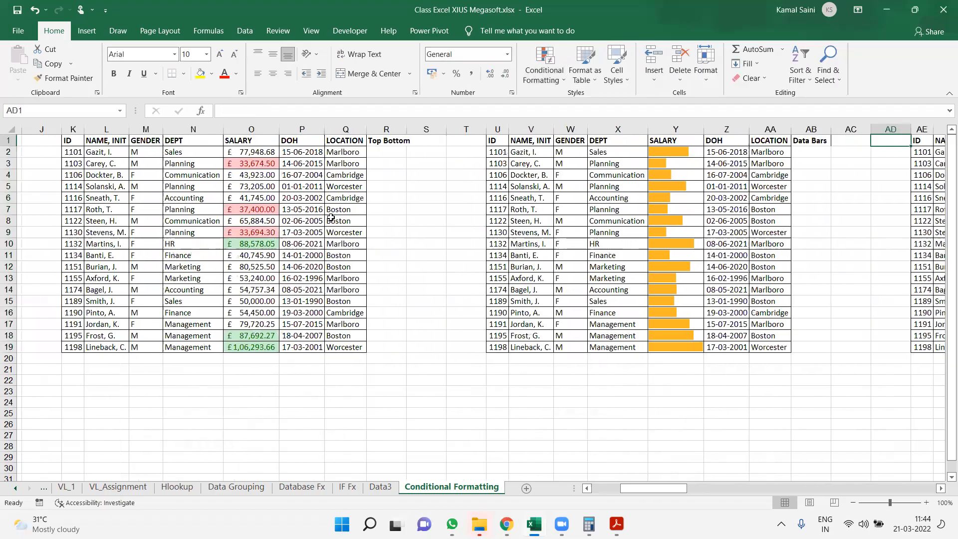
key(Right)
key(Right)
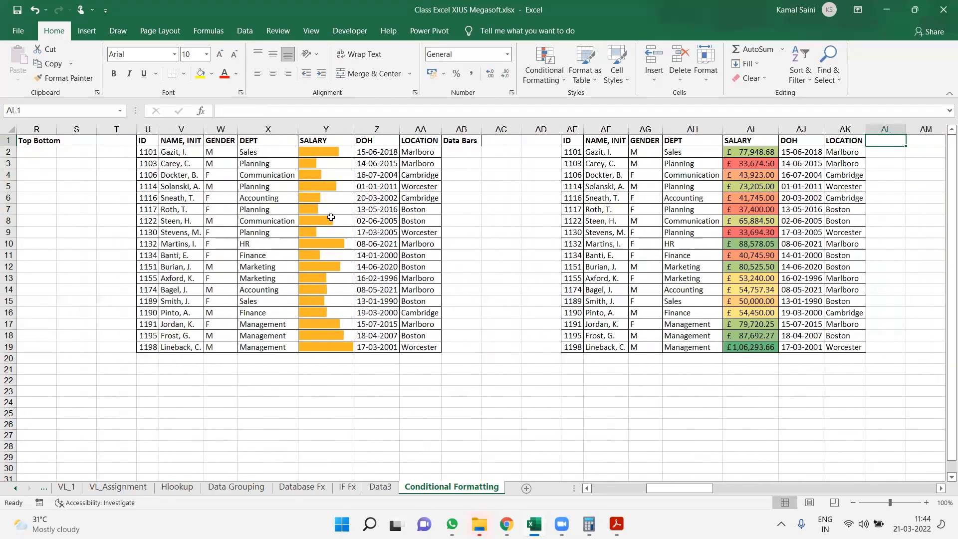
text(Color Scale)
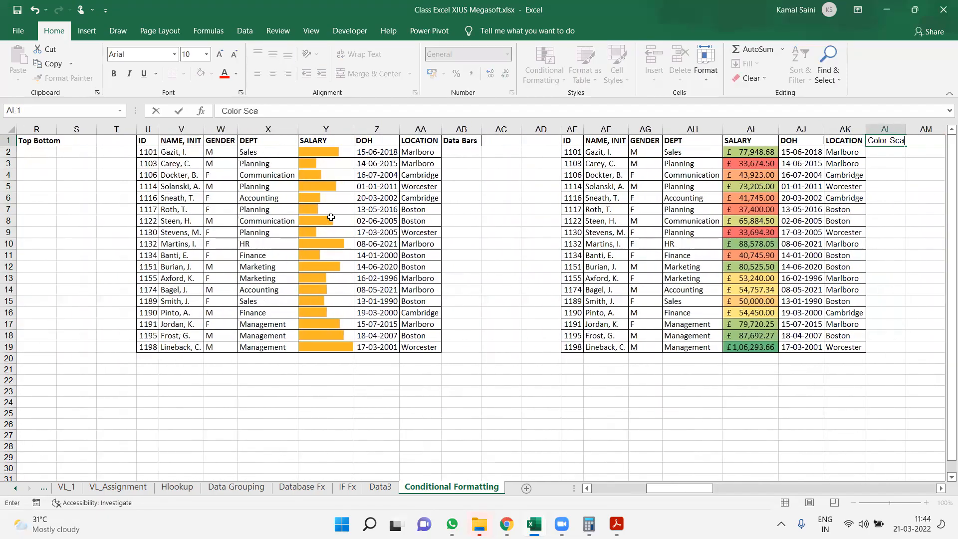
Label the fifth employee table by entering "Iconsets" in cell AW1
key(Right)
key(Right)
key(Right)
key(Right)
key(Right)
key(Right)
key(Right)
key(Right)
key(Right)
key(Right)
key(Right)
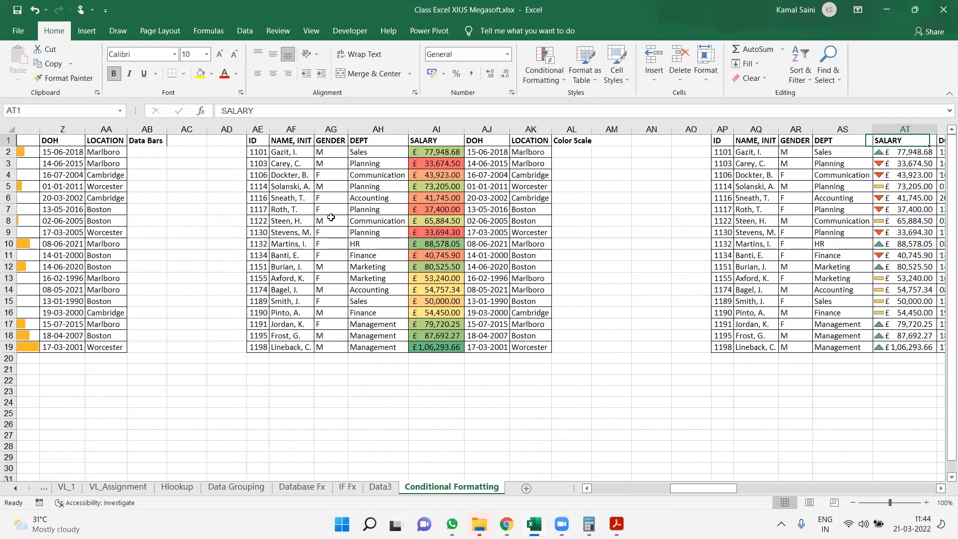
text(Ico)
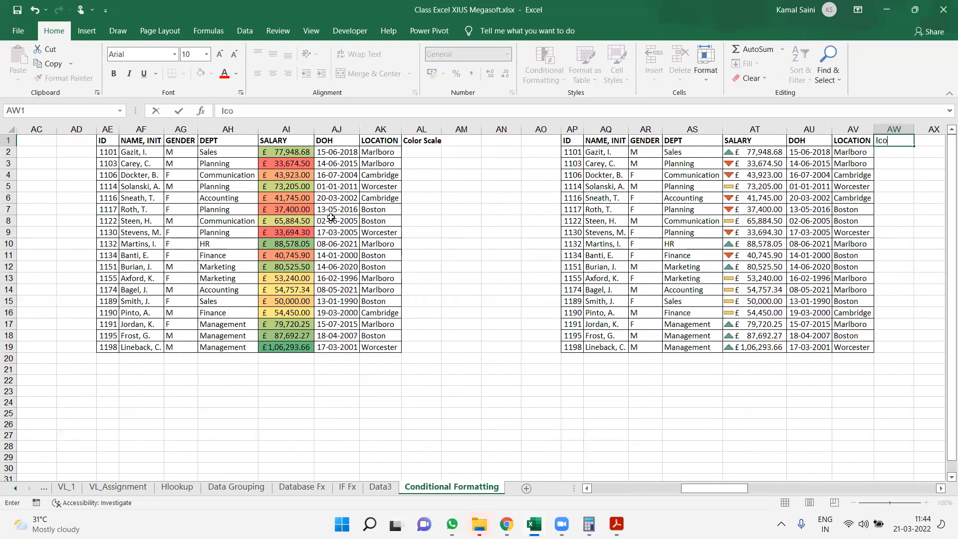
text(nsets)
key(Return)
Return to cell A1 at the start of the first employee table
key(ctrl+Left)
key(ctrl+Left)
key(ctrl+Left)
key(ctrl+Left)
key(ctrl+Left)
key(ctrl+Left)
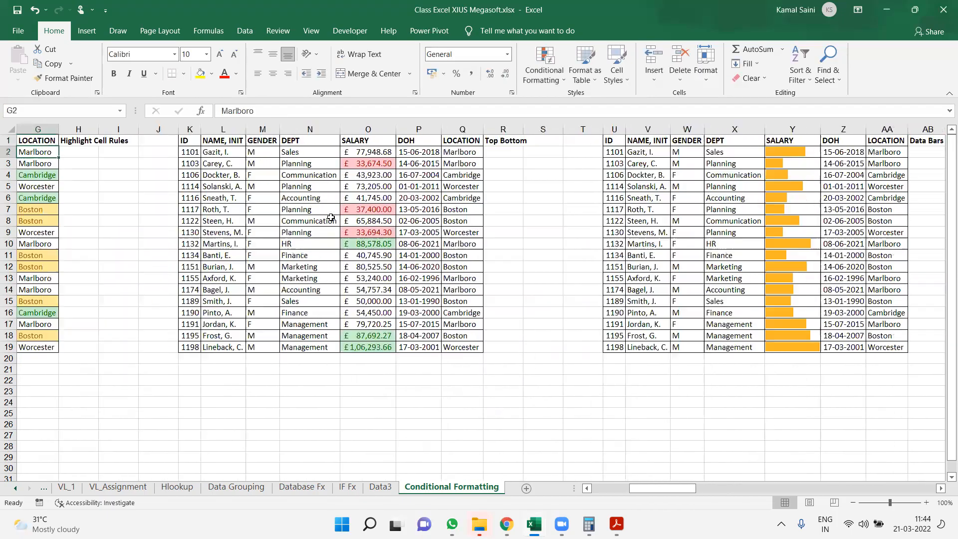
key(ctrl+Up)
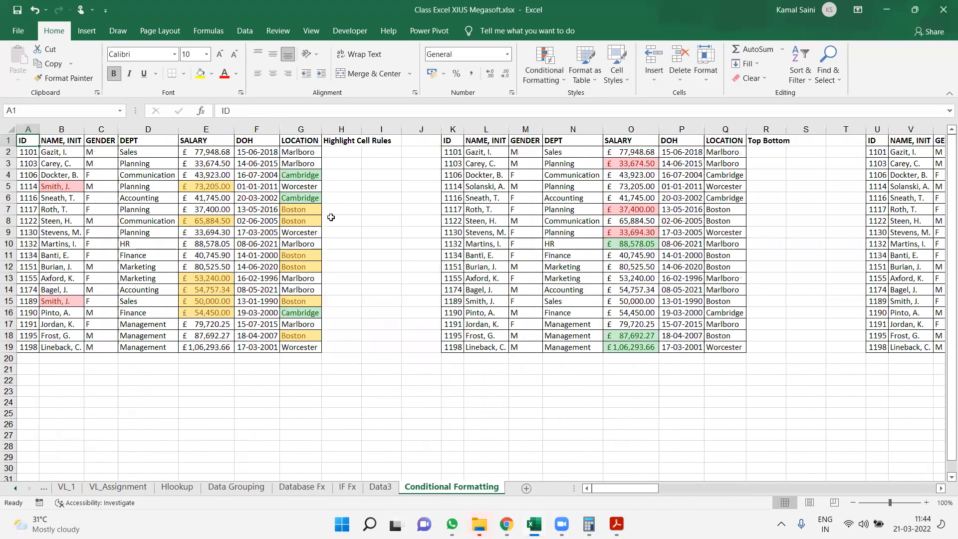
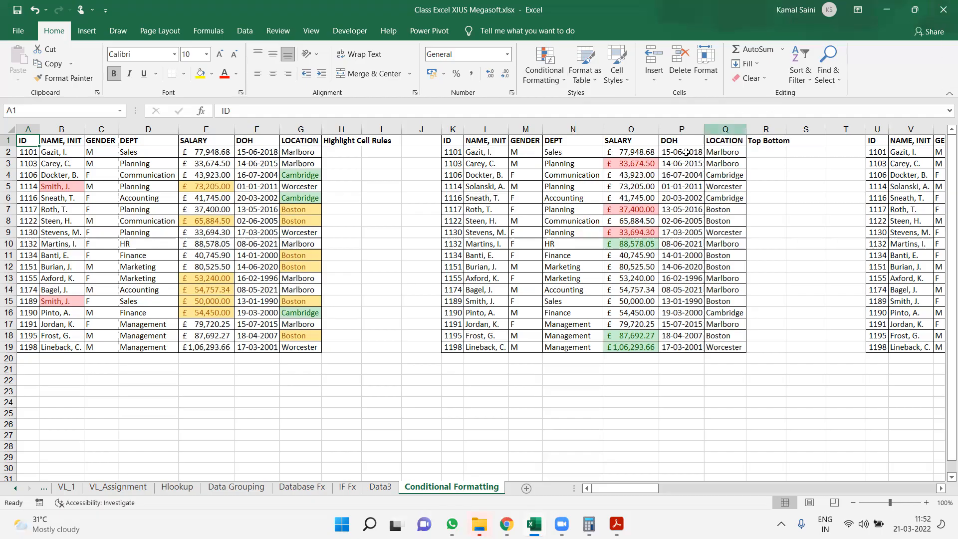
Review the labelled employee tables across row 4, from Top Bottom through Data Bars and Color Scale to Iconsets
click(665, 172)
key(Right)
key(Right)
key(Right)
key(Right)
key(Right)
key(Right)
key(Right)
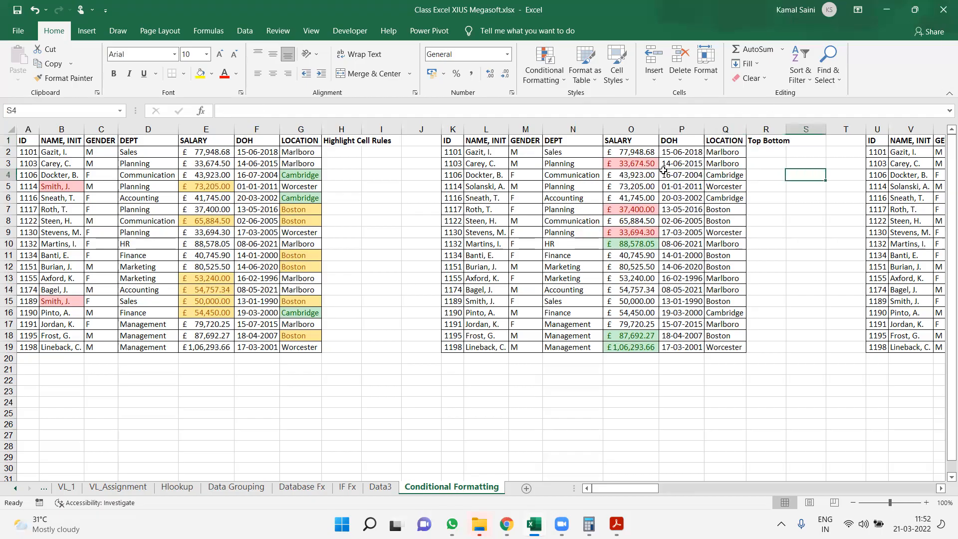
key(Right)
key(Right)
key(Right)
key(Right)
key(Right)
key(Right)
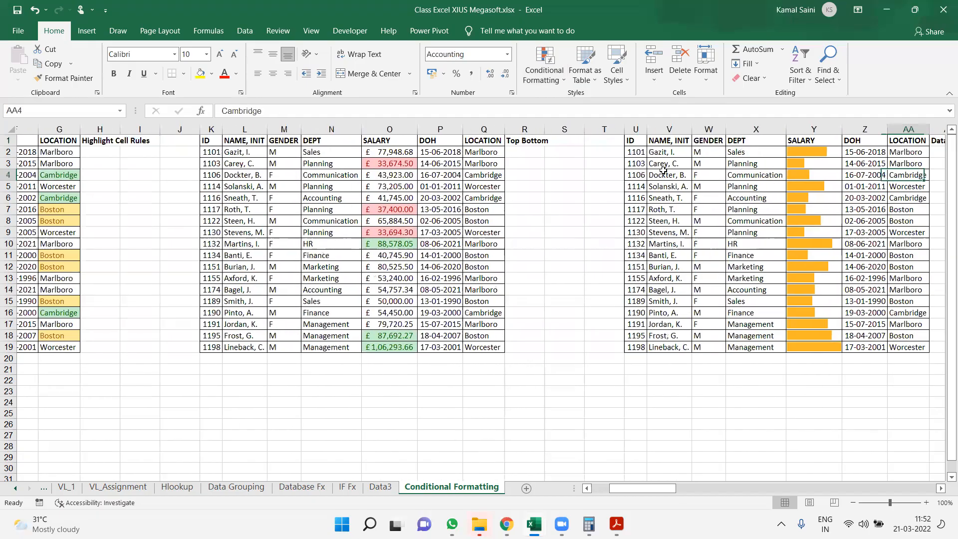
key(Right)
key(Right)
key(Right)
key(Right)
key(Right)
key(Right)
key(Right)
key(Right)
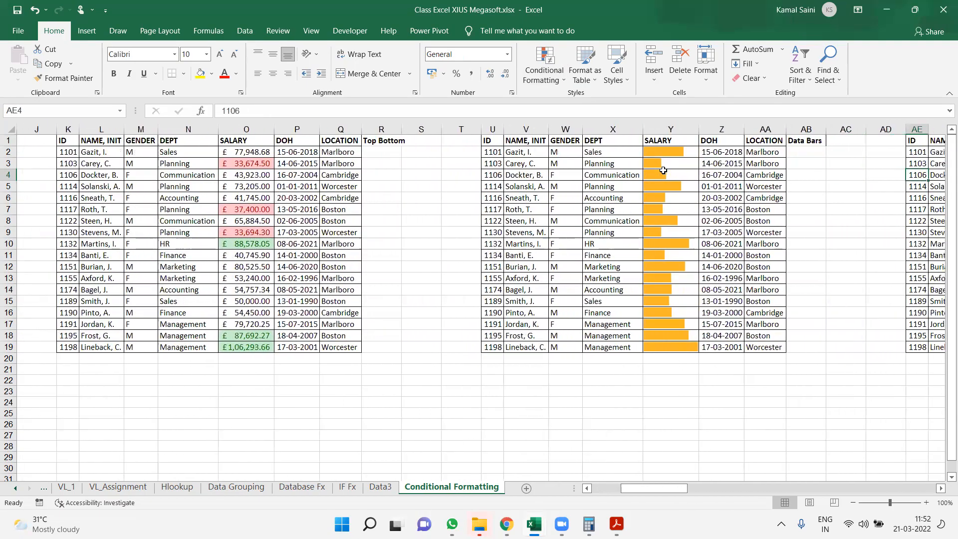
key(Right)
key(Right)
key(Right)
key(Right)
key(Right)
key(Right)
key(Right)
key(Right)
key(Right)
key(Right)
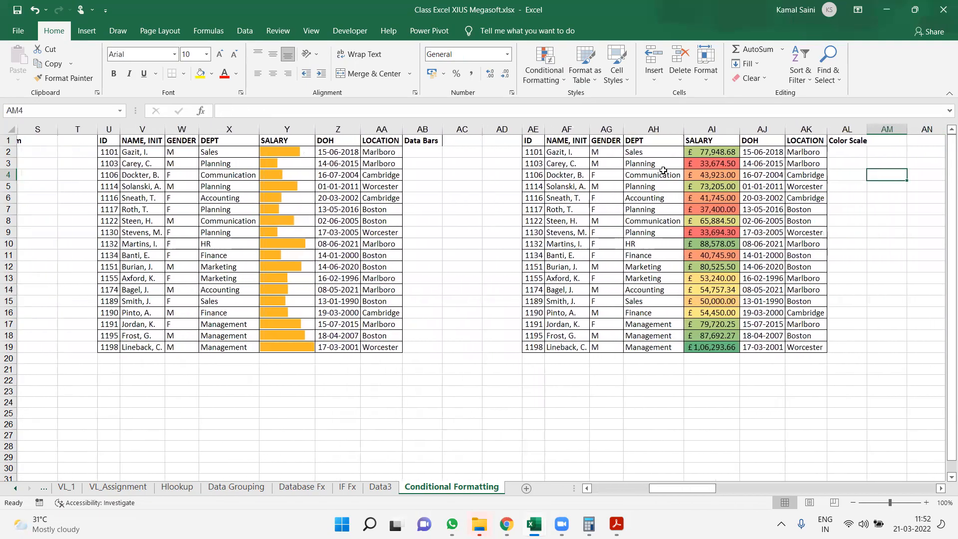
key(Right)
key(Right)
key(Right)
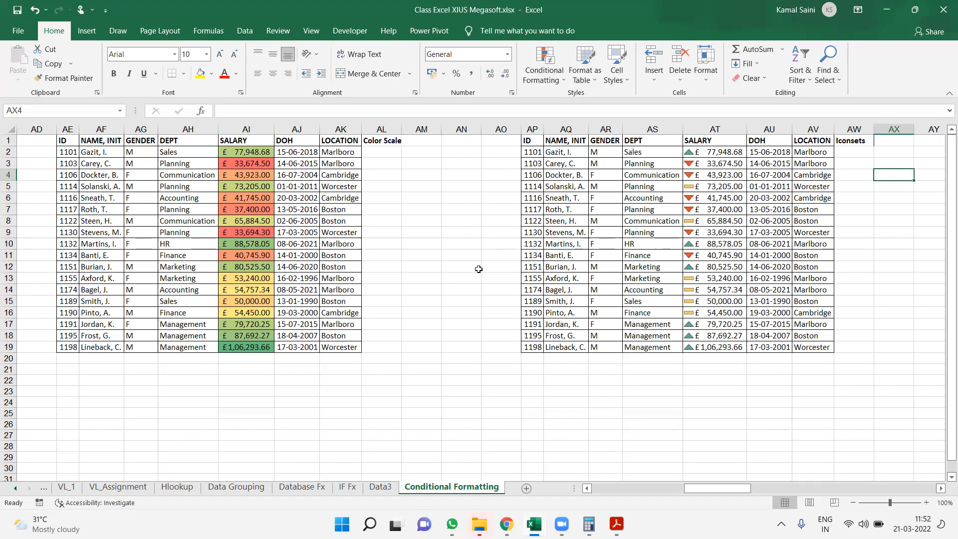
View the Exercise 3 questions in the Excel Exercise _ Advanced_master.xlsx workbook and return to the Conditional Formatting sheet
key(alt+Tab)
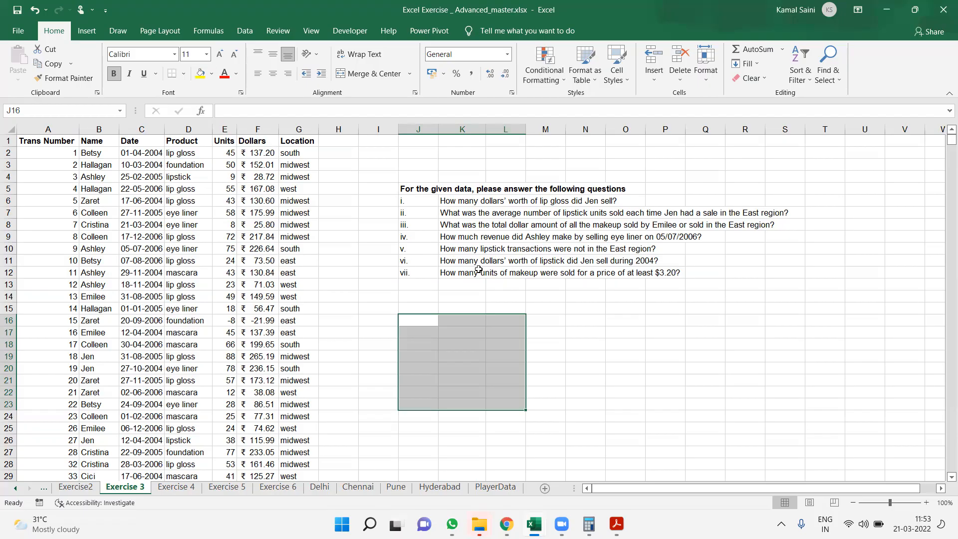
click(478, 269)
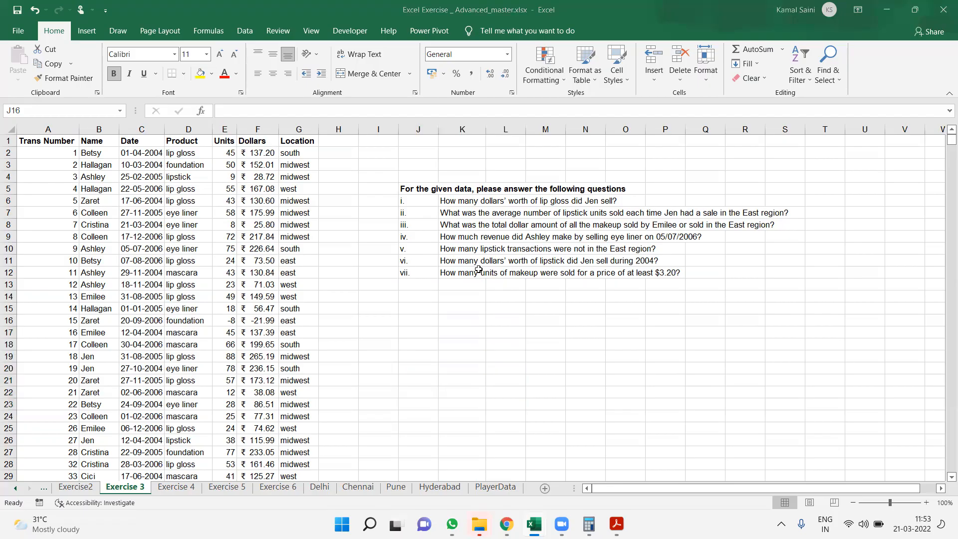
key(alt+Tab)
key(alt+Tab)
key(alt+Tab)
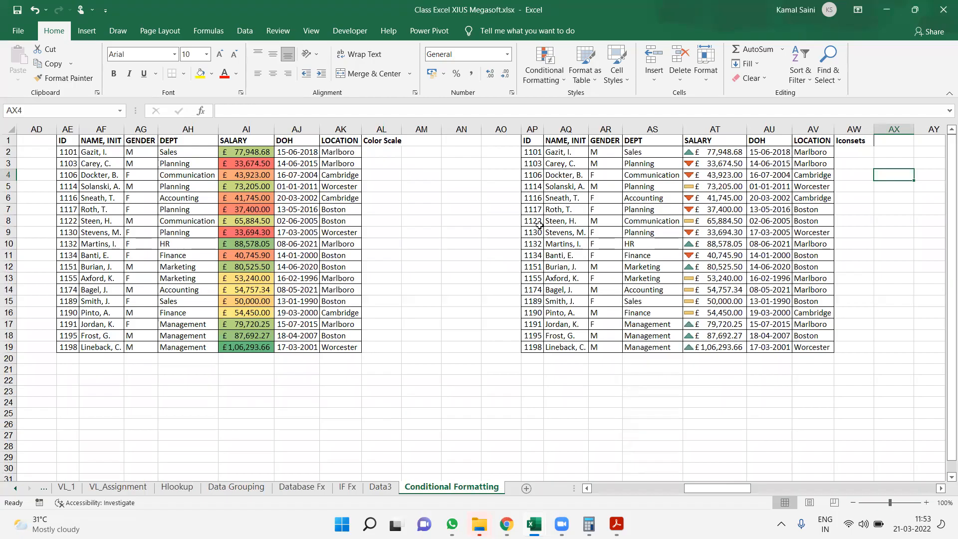
Move the sixth employee table from AZ1:BF19 down three rows so that it starts at cell AZ4
click(532, 145)
key(ctrl+Right)
key(ctrl+Right)
key(ctrl+Right)
key(ctrl+Left)
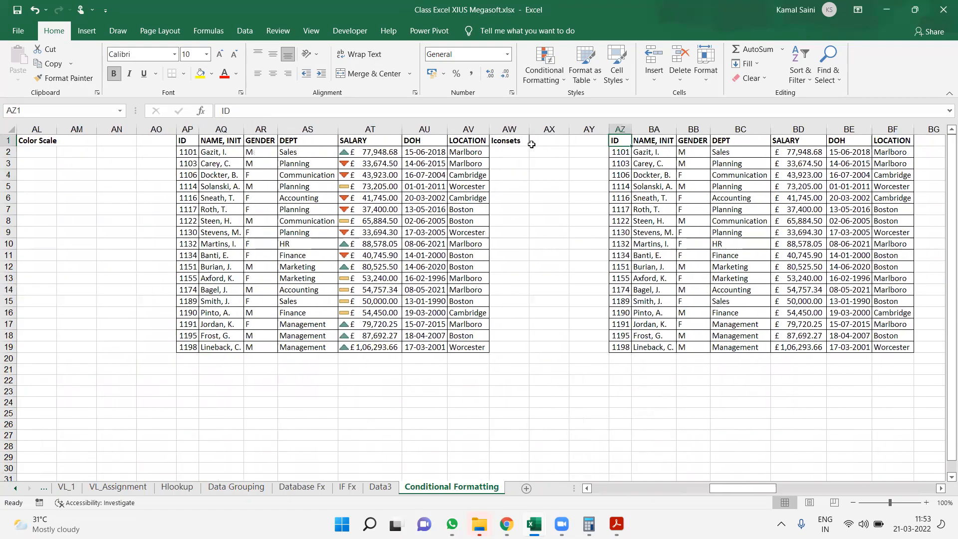
key(ctrl+shift+Down)
key(ctrl+shift+Right)
key(ctrl+c)
key(Down)
key(Down)
key(Down)
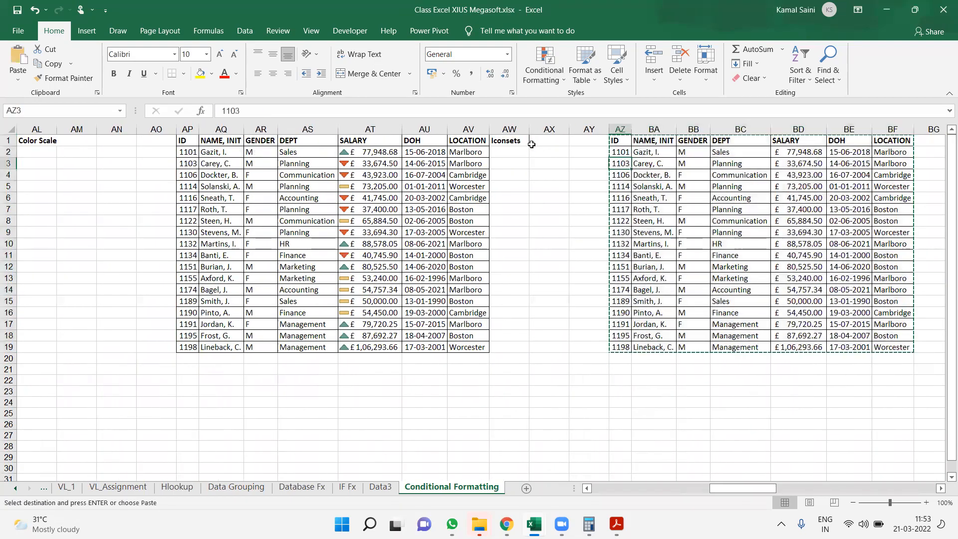
key(ctrl+v)
key(Right)
key(Right)
key(Right)
key(Right)
key(Right)
key(Right)
key(Right)
key(Right)
key(Right)
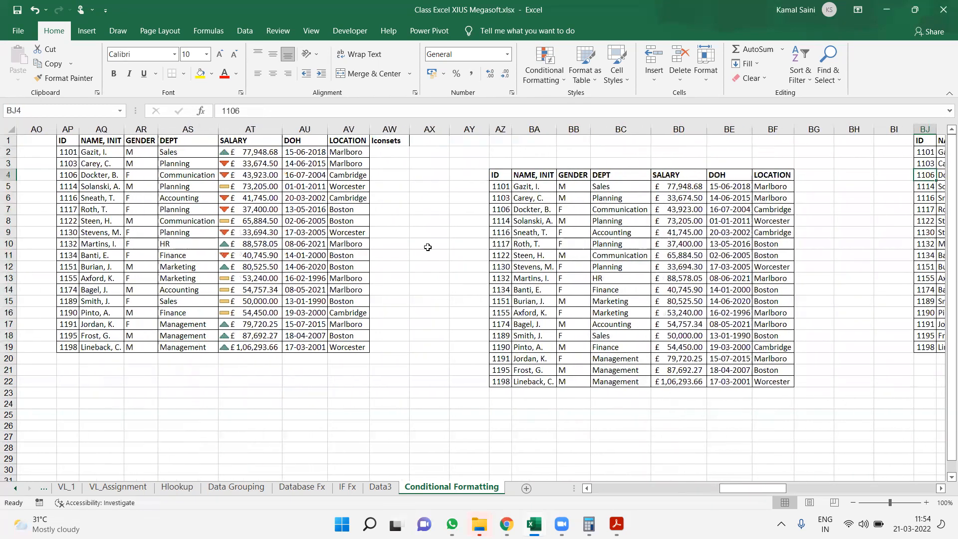
Examine the Boston records in the moved table by marking each one across from LOCATION to ID
key(ctrl+n)
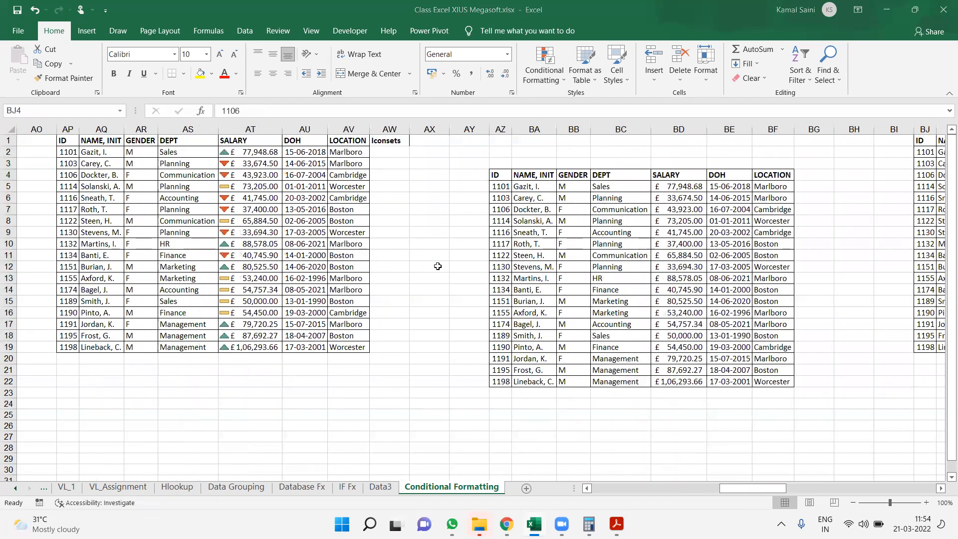
click(774, 245)
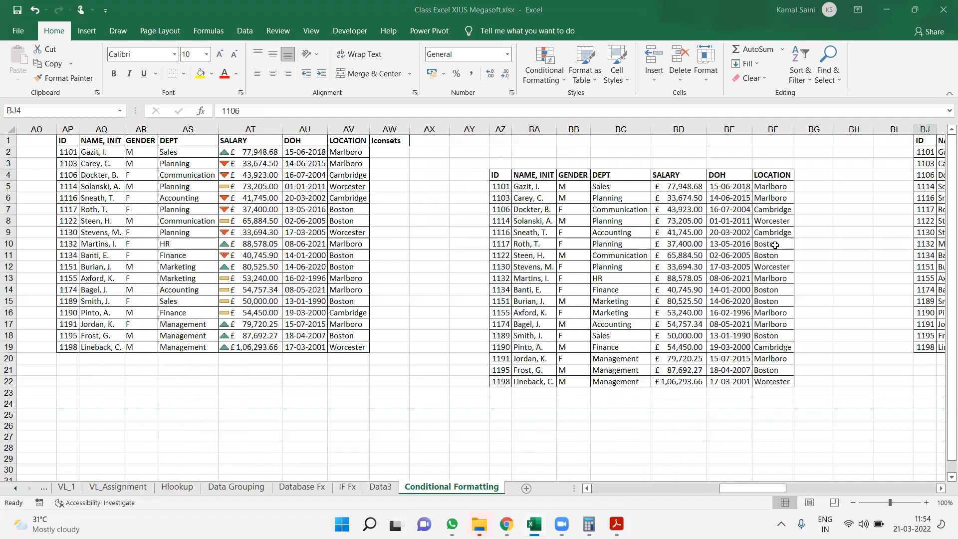
click(775, 245)
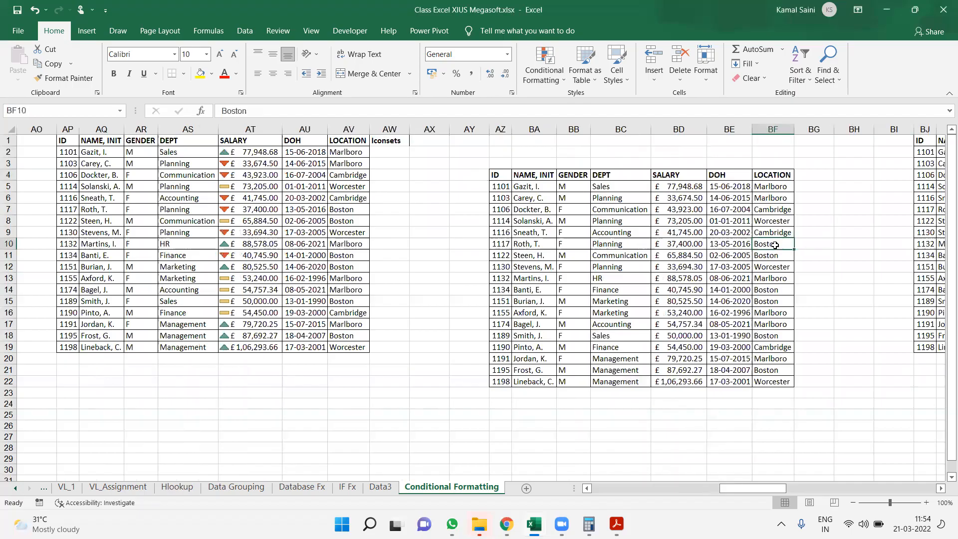
key(ctrl+shift+Left)
key(Down)
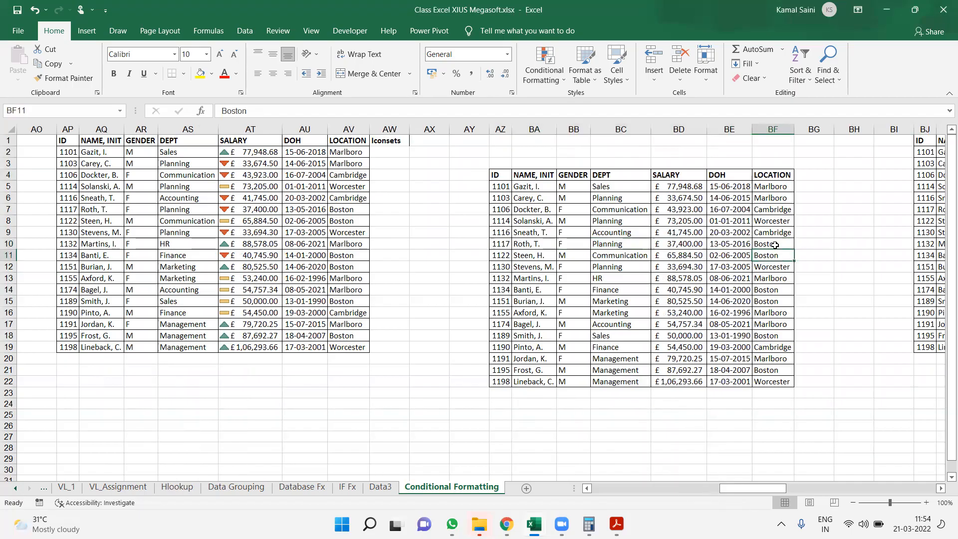
key(ctrl+shift+Left)
key(Down)
key(Down)
key(Down)
key(ctrl+shift+Left)
key(Down)
key(ctrl+shift+Left)
key(Down)
key(Down)
key(Down)
key(ctrl+shift+Left)
key(Down)
key(Down)
key(Down)
key(ctrl+shift+Left)
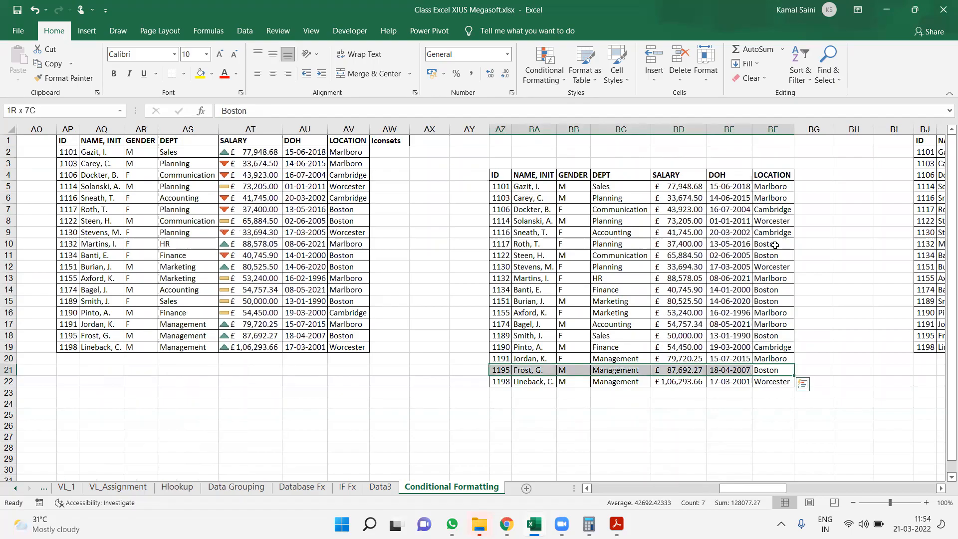
key(Up)
key(Up)
key(Up)
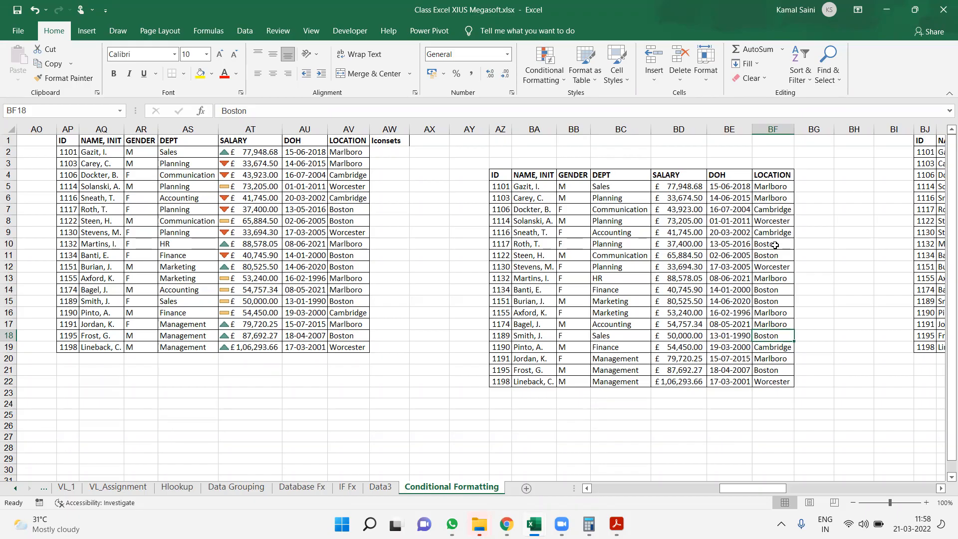
Try manually filling the Boston records in rows 10, 11 and 15 with yellow, across columns AZ to BF
drag(774, 245, 501, 243)
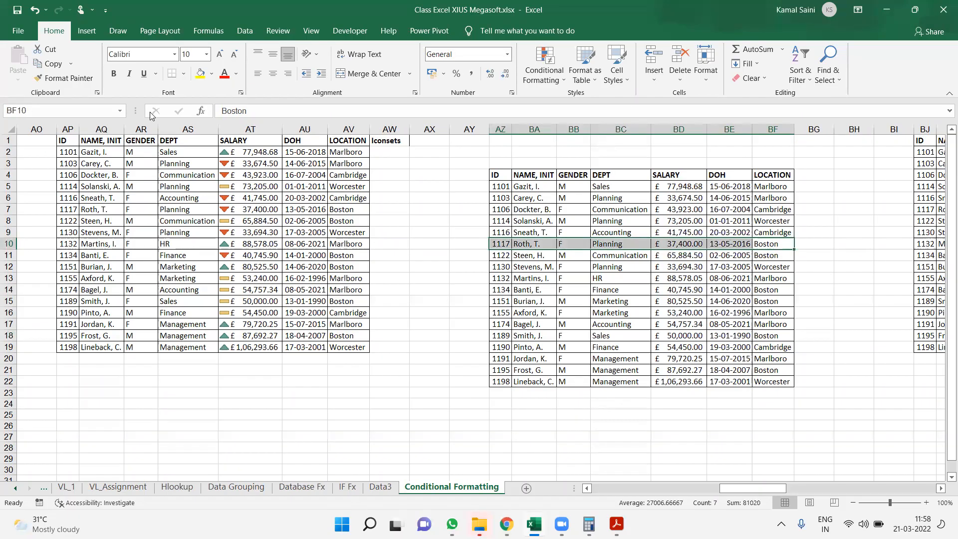
click(200, 75)
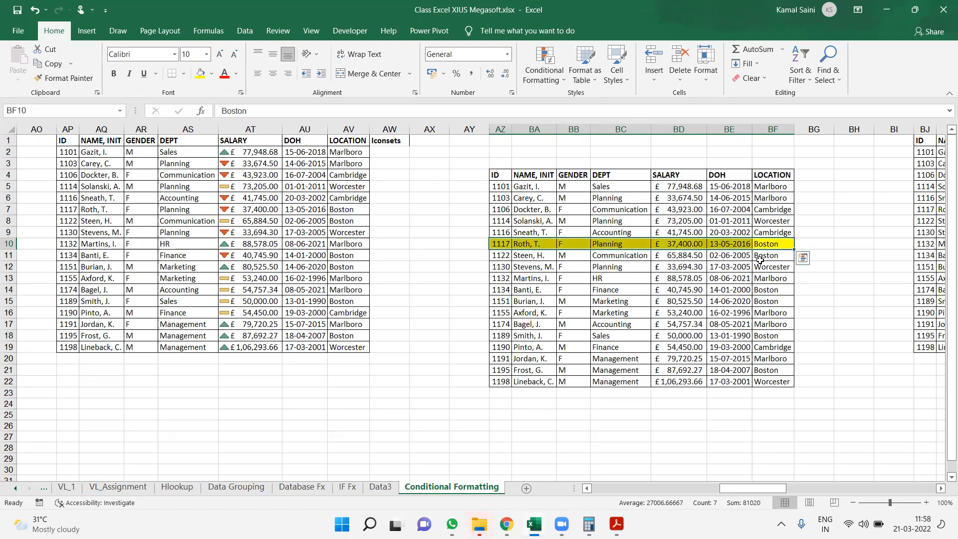
click(761, 258)
key(ctrl+shift+Left)
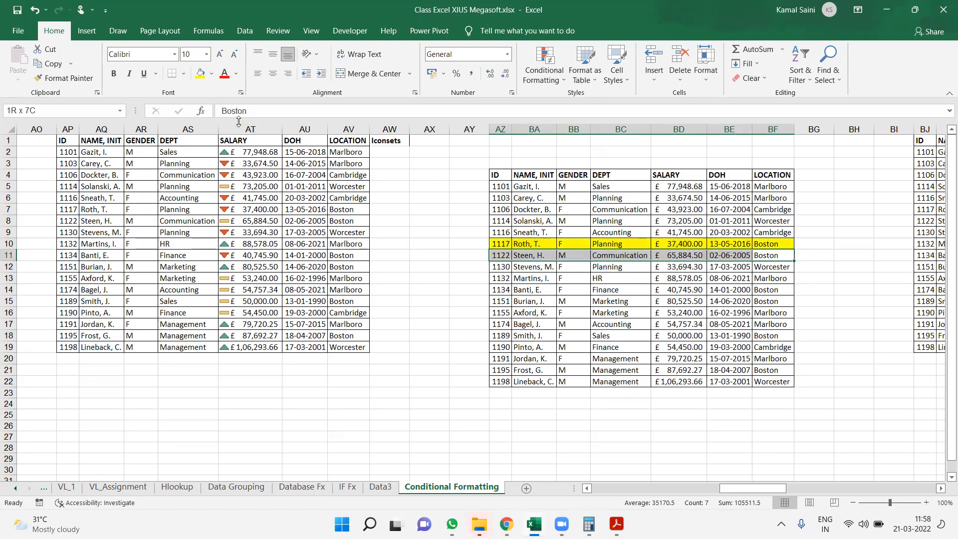
click(200, 75)
click(782, 299)
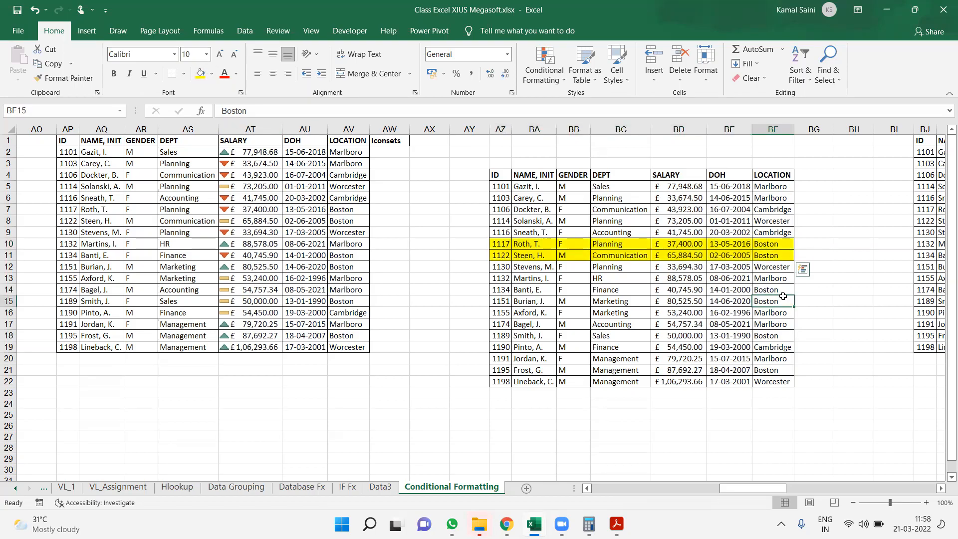
key(ctrl+shift+Left)
click(200, 74)
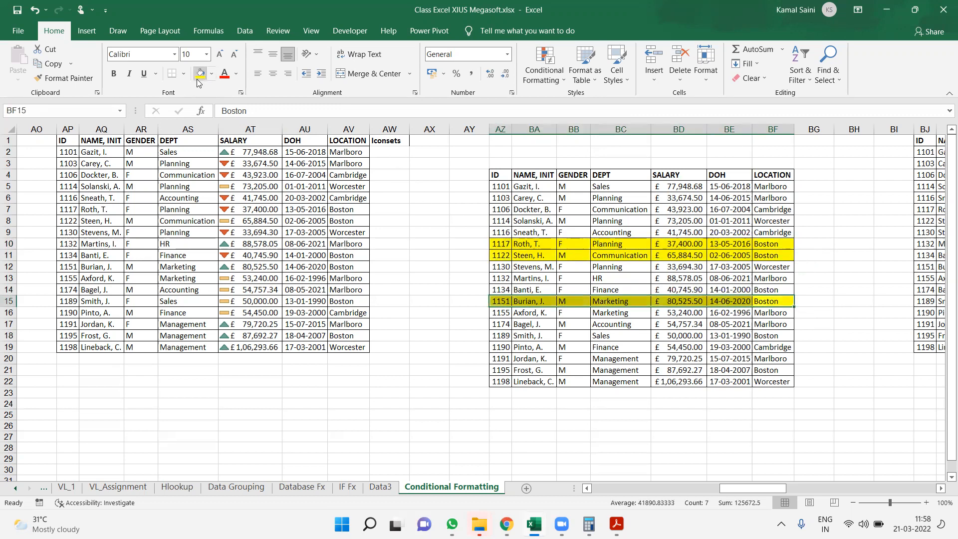
Undo the three yellow row fills in the moved table
key(ctrl+z)
key(ctrl+z)
key(ctrl+z)
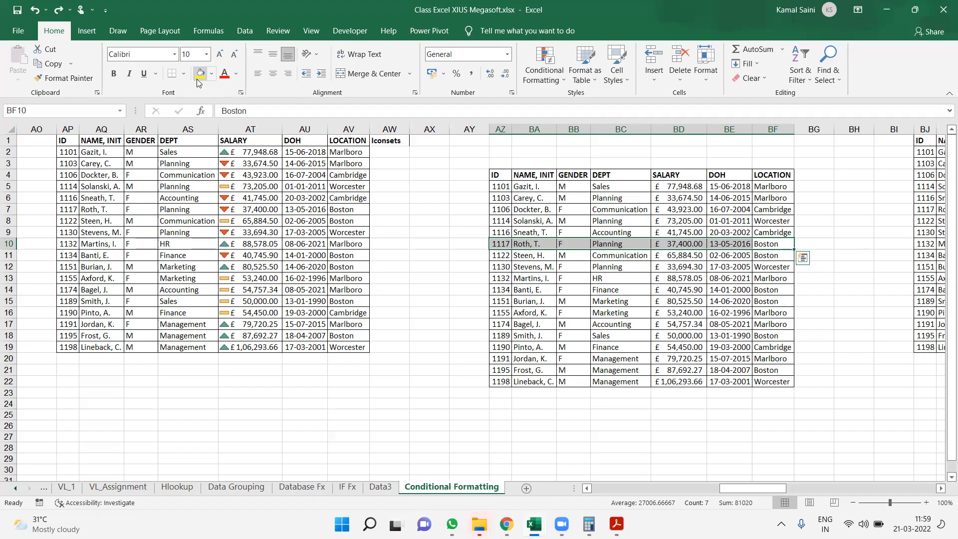
Select the complete moved table AZ4:BF22, including its header row
key(ctrl+Up)
key(Left)
key(Left)
key(Left)
key(Left)
key(Left)
key(Left)
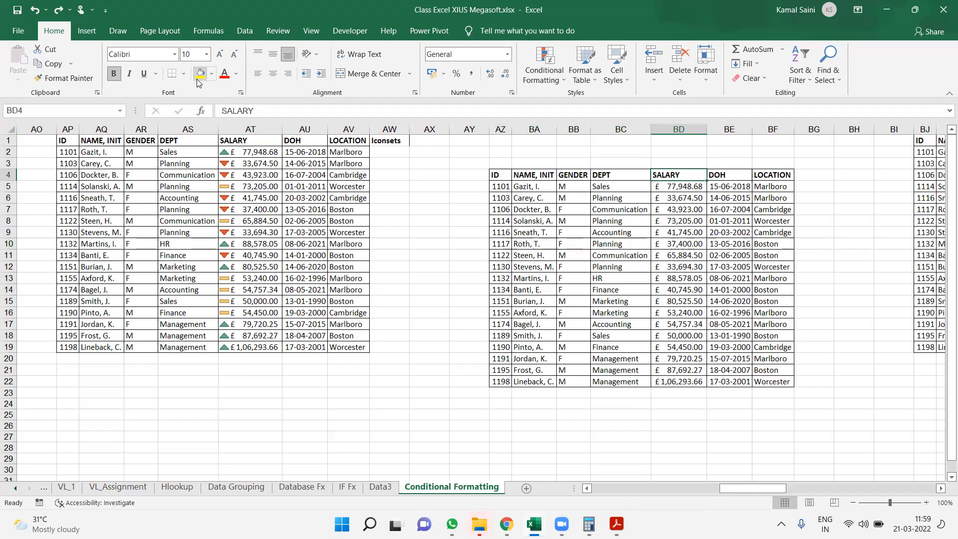
key(ctrl+shift+Down)
key(ctrl+shift+Right)
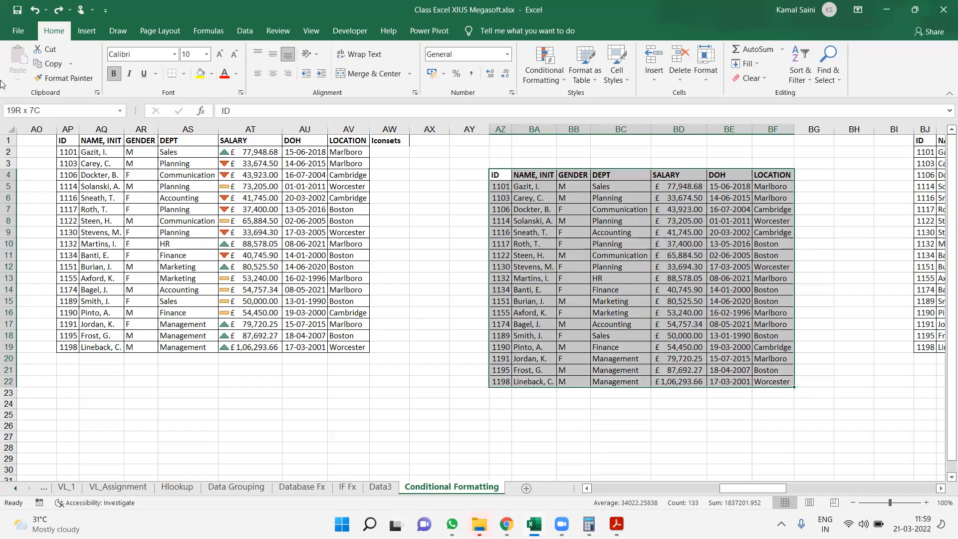
Enter the label "Comparison Col" in cell AX8 beside the moved table
click(430, 222)
text(C)
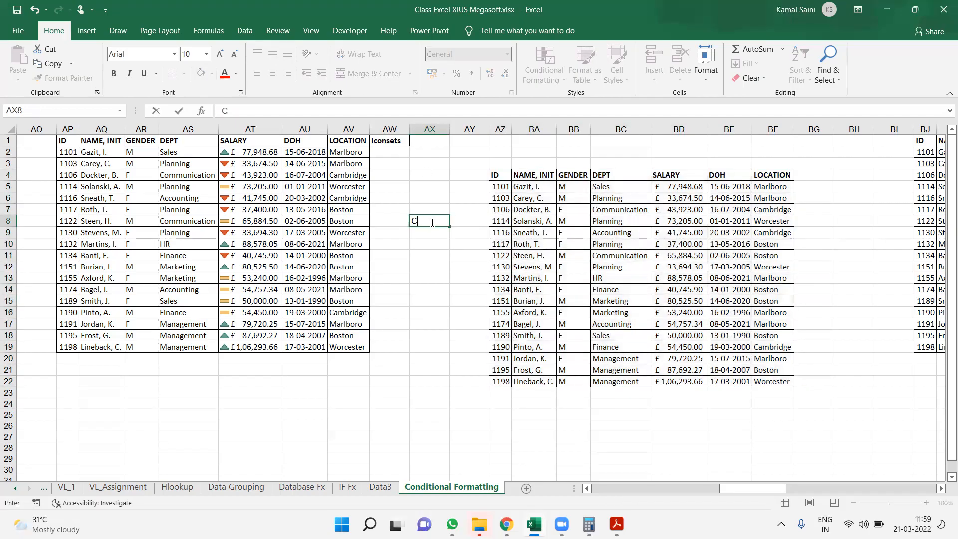
text(omparison Col)
key(Return)
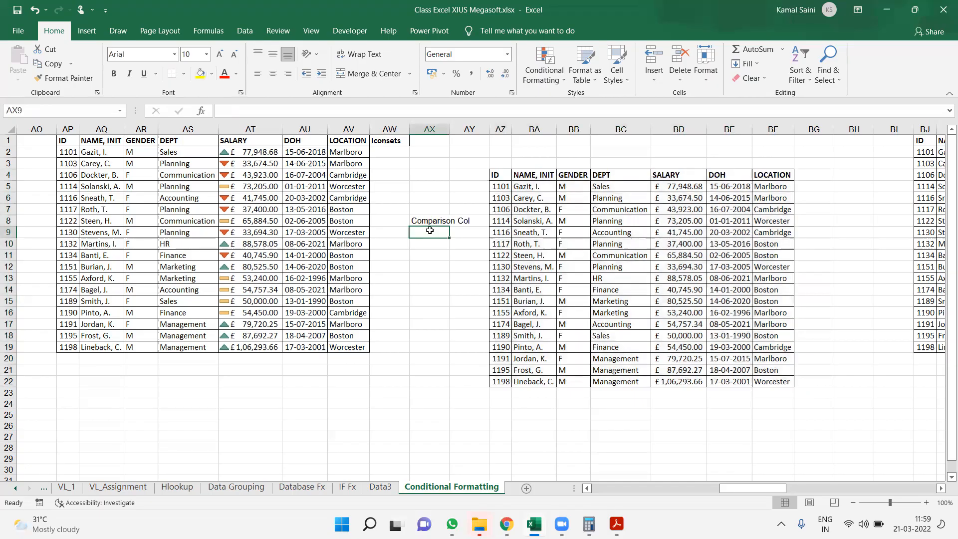
Enter the label "Data Starting Row" in cell AX9
text(Starting D)
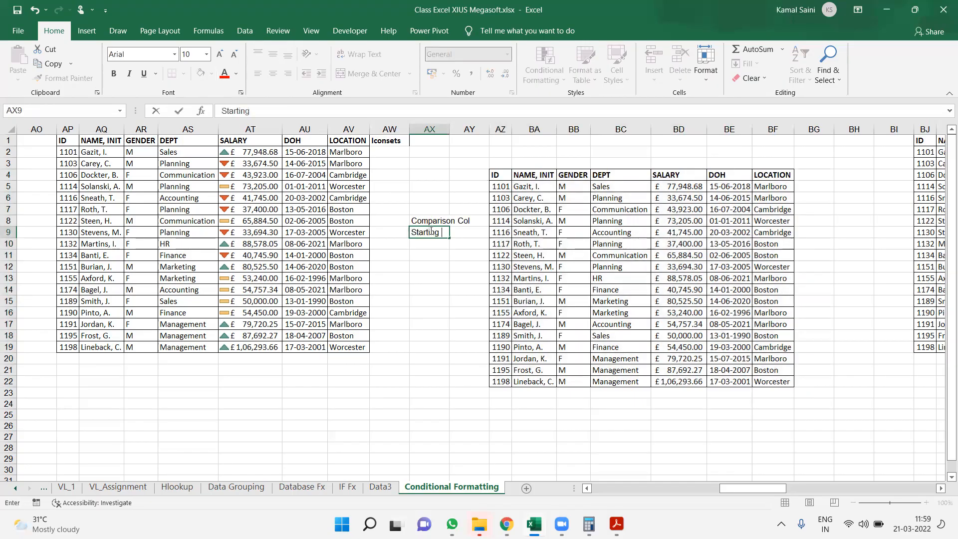
key(BackSpace)
key(BackSpace)
key(BackSpace)
key(BackSpace)
key(BackSpace)
key(BackSpace)
key(BackSpace)
key(BackSpace)
key(BackSpace)
key(BackSpace)
text(Data Starting Row)
key(Return)
Move the two labels from AX8:AX9 to AX25:AX26, below the level of the table
key(Up)
key(Up)
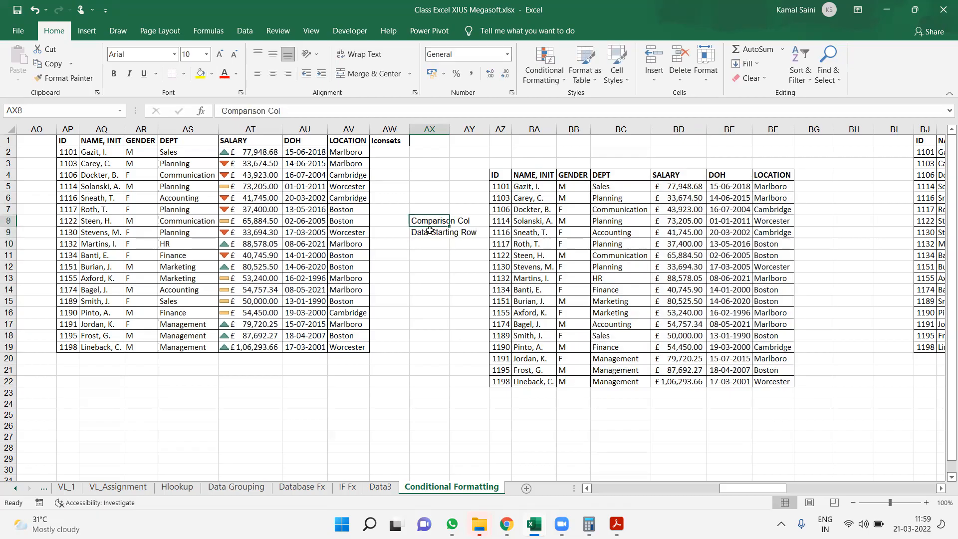
key(shift+Down)
key(ctrl+c)
key(Down)
key(Down)
key(Down)
key(Down)
key(Down)
key(Down)
key(Down)
key(Down)
key(Down)
key(Down)
key(Down)
key(Down)
key(Down)
key(Down)
key(Down)
key(Down)
key(Down)
key(Down)
key(Down)
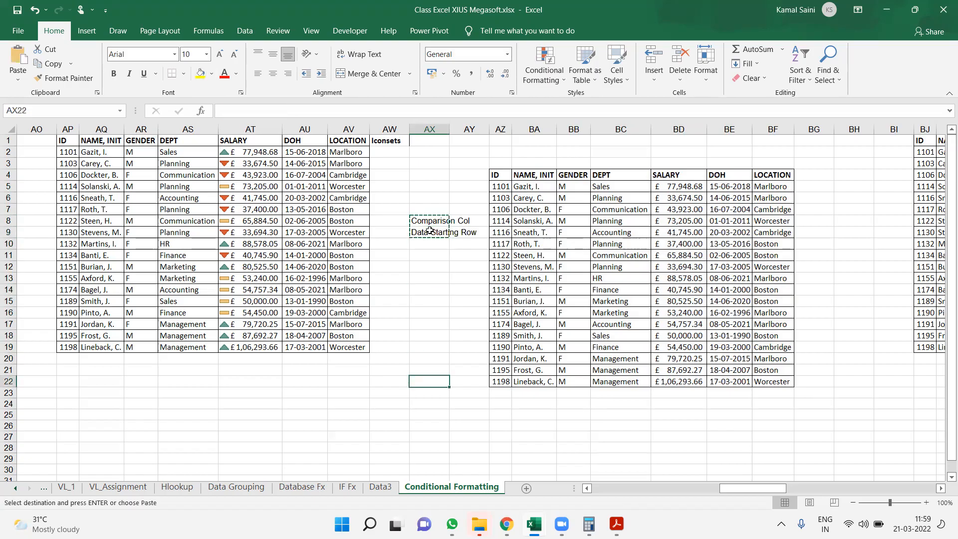
key(Up)
key(Left)
key(Up)
key(Right)
key(ctrl+v)
Enter the LOCATION column's letter, "BF", as the Comparison Col value in cell AZ25
key(Right)
key(Right)
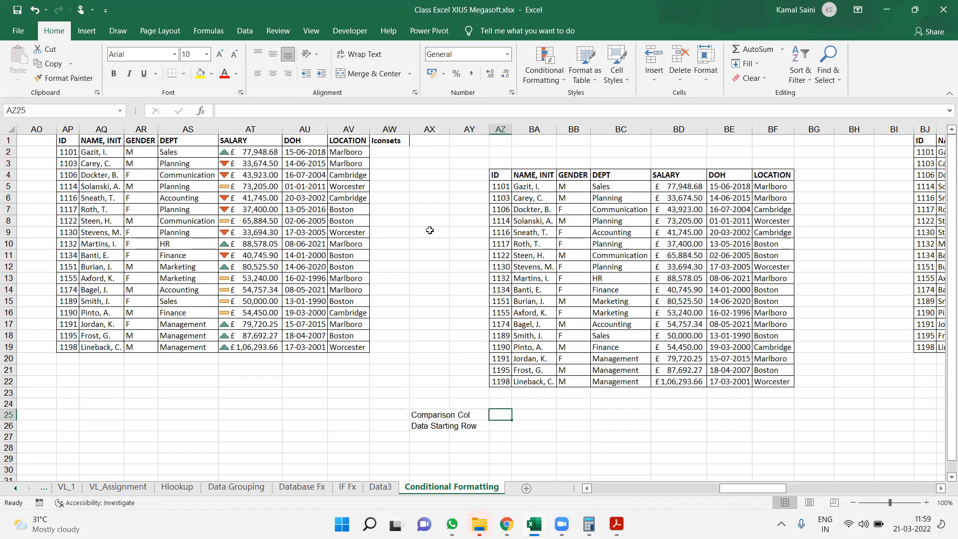
click(777, 128)
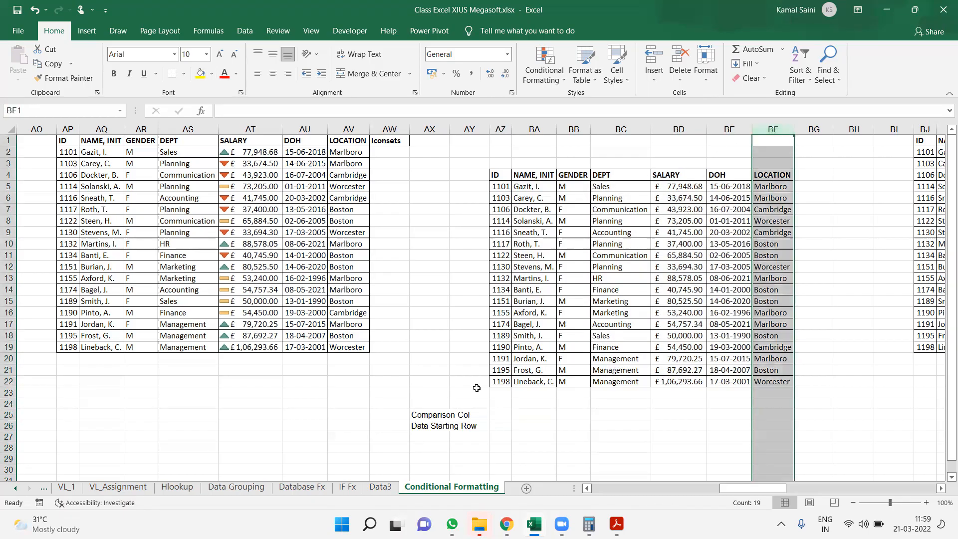
click(501, 413)
text(BF)
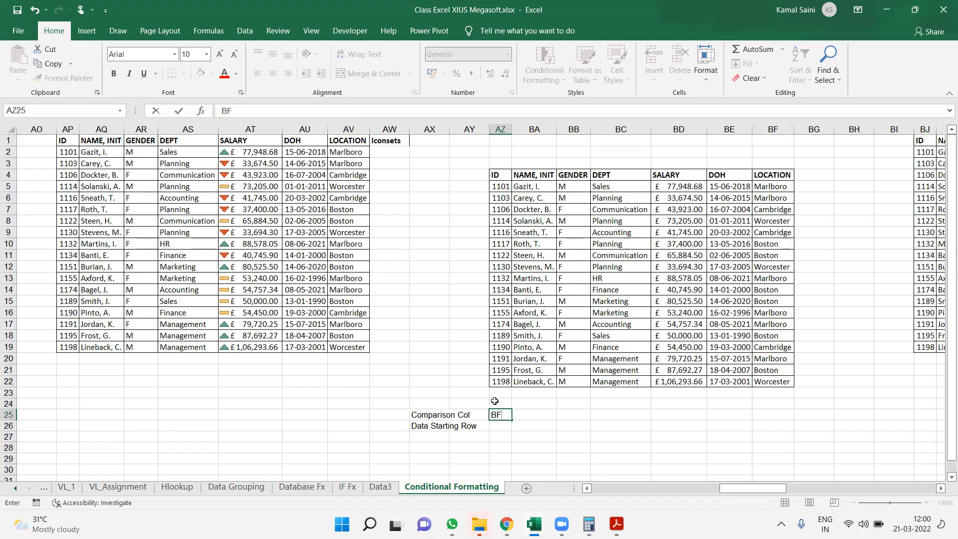
key(Return)
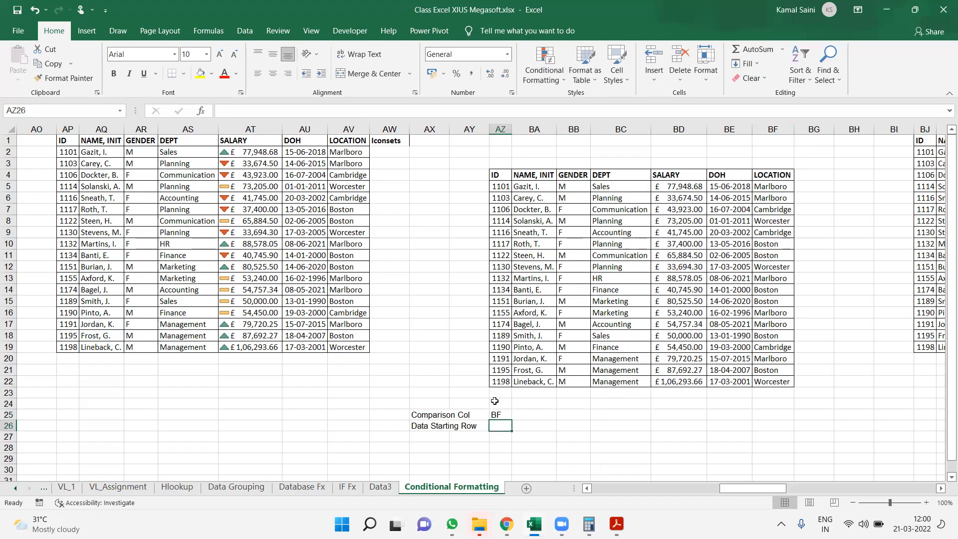
Enter 4 as the Data Starting Row value in cell AZ26, matching the first row of the table AZ4:BF22
click(499, 174)
drag(507, 178, 771, 381)
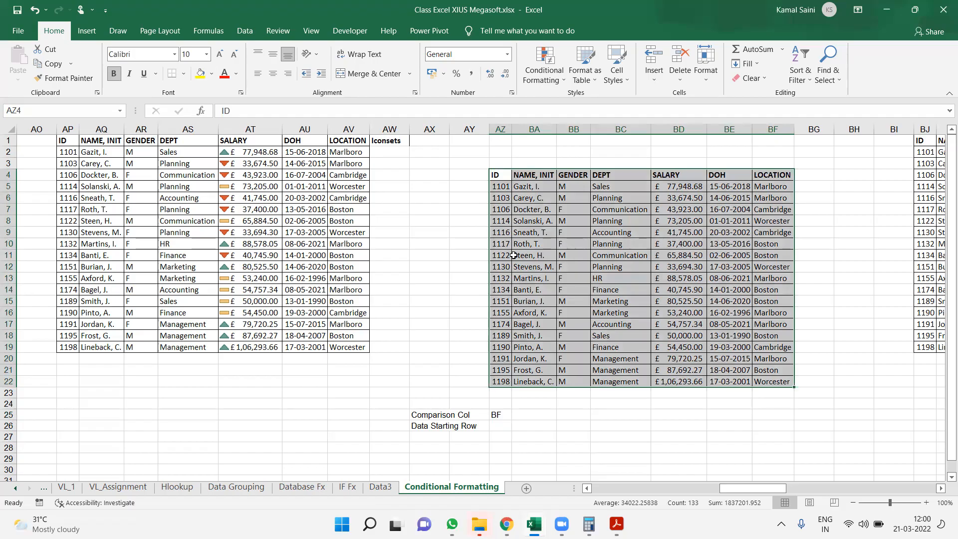
click(500, 425)
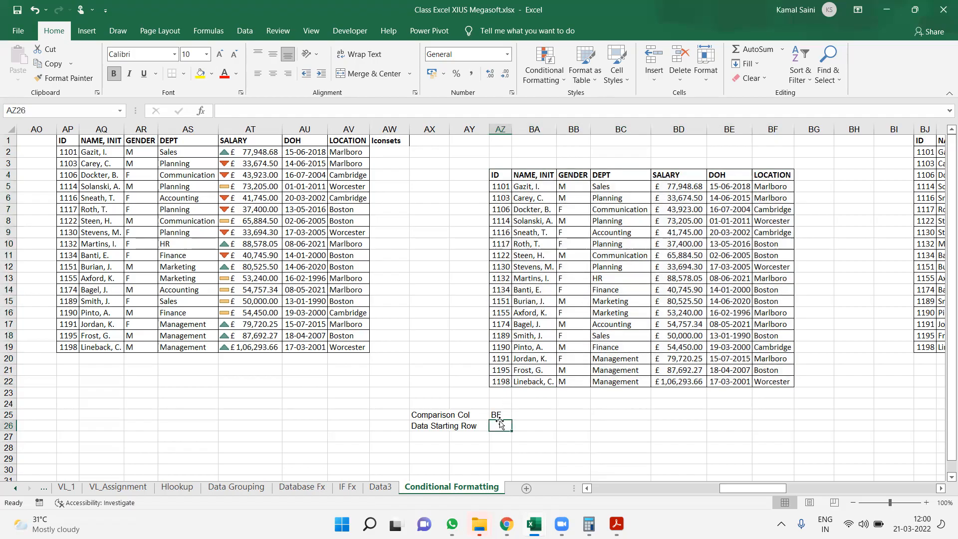
text(4)
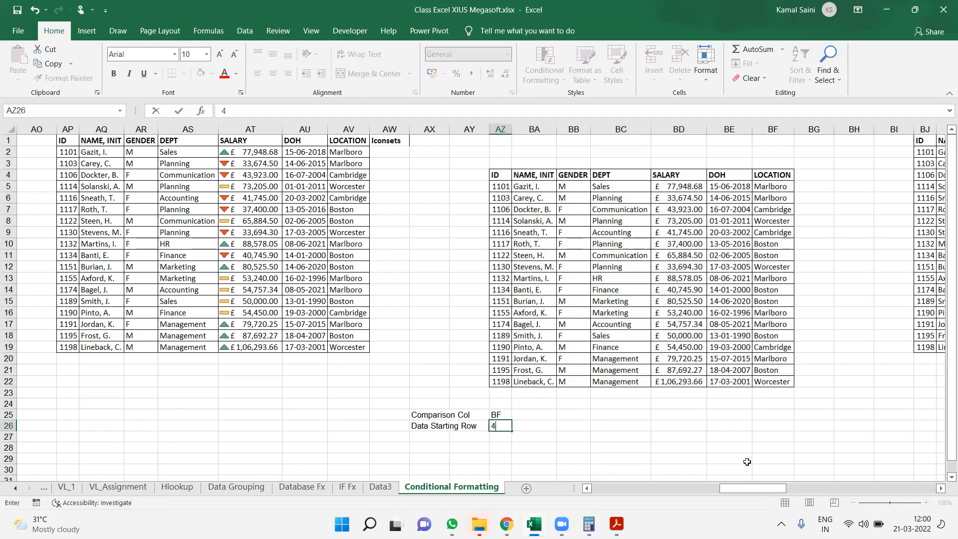
key(Return)
Start a new conditional formatting rule for AZ4:BF22 that uses a formula to determine which cells to format
click(500, 175)
drag(563, 231, 779, 383)
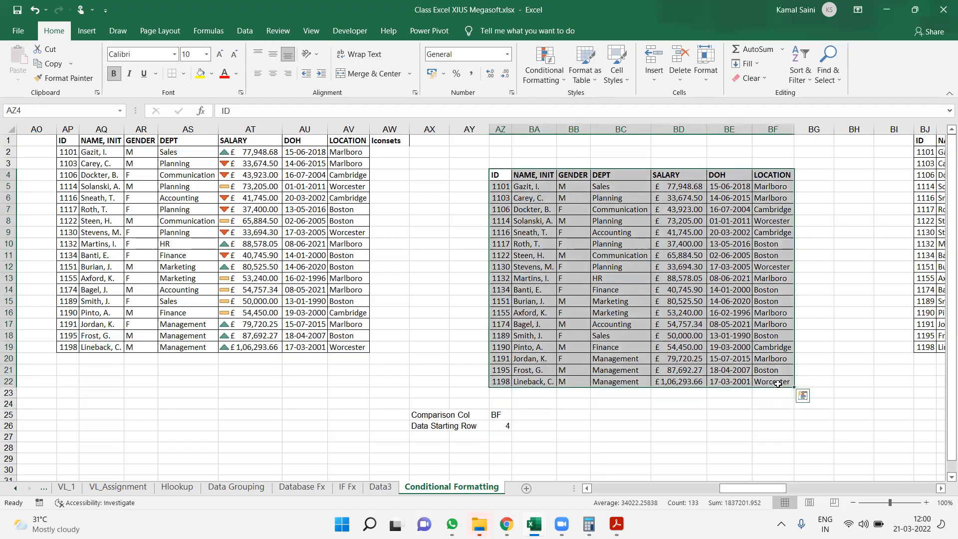
click(532, 74)
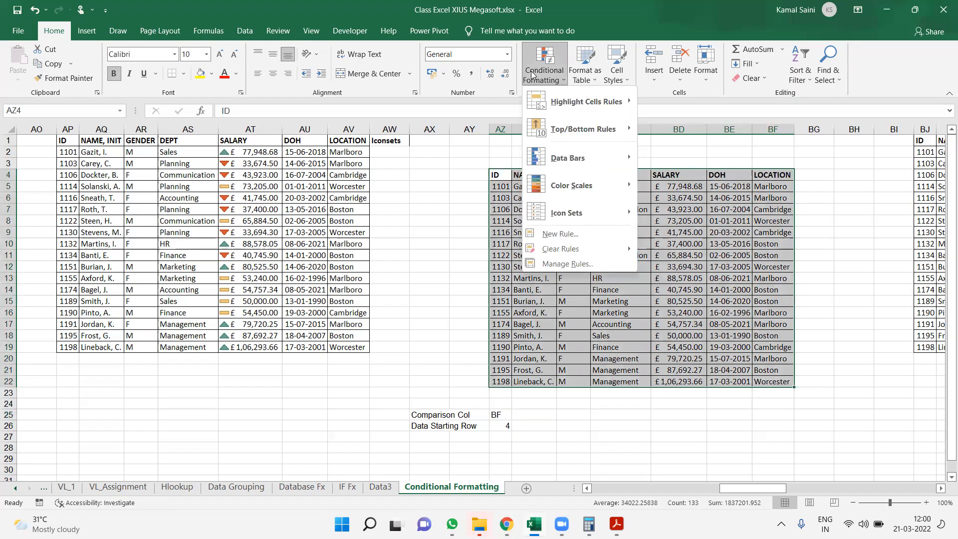
click(494, 176)
click(544, 72)
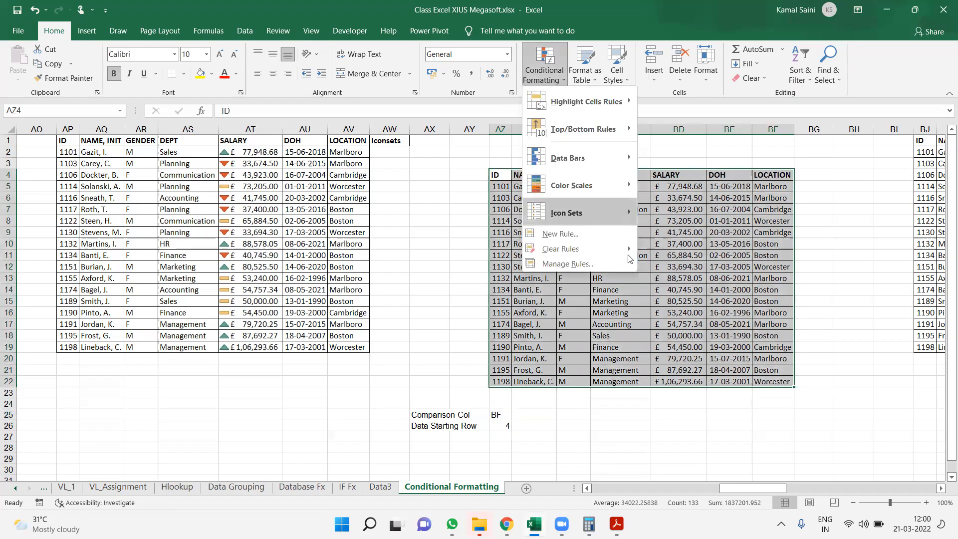
click(559, 233)
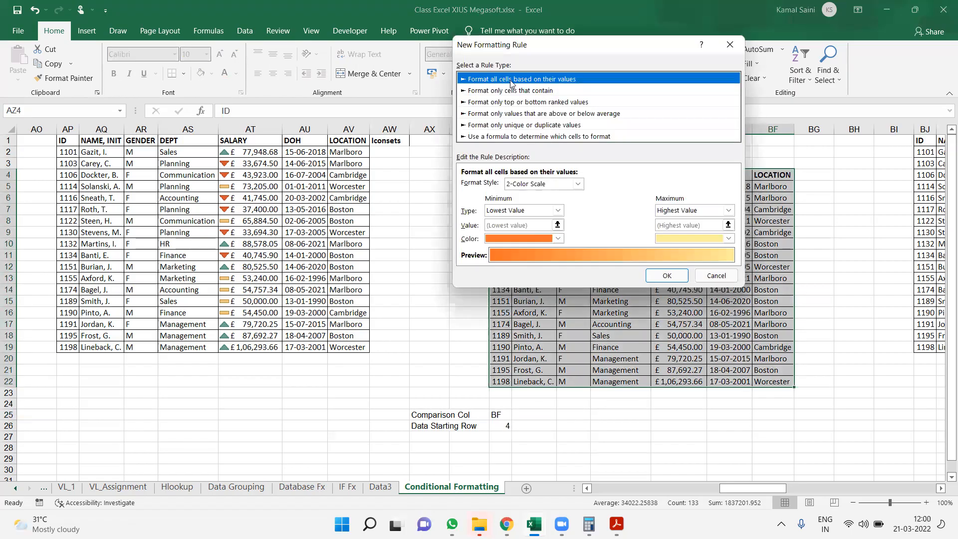
click(474, 137)
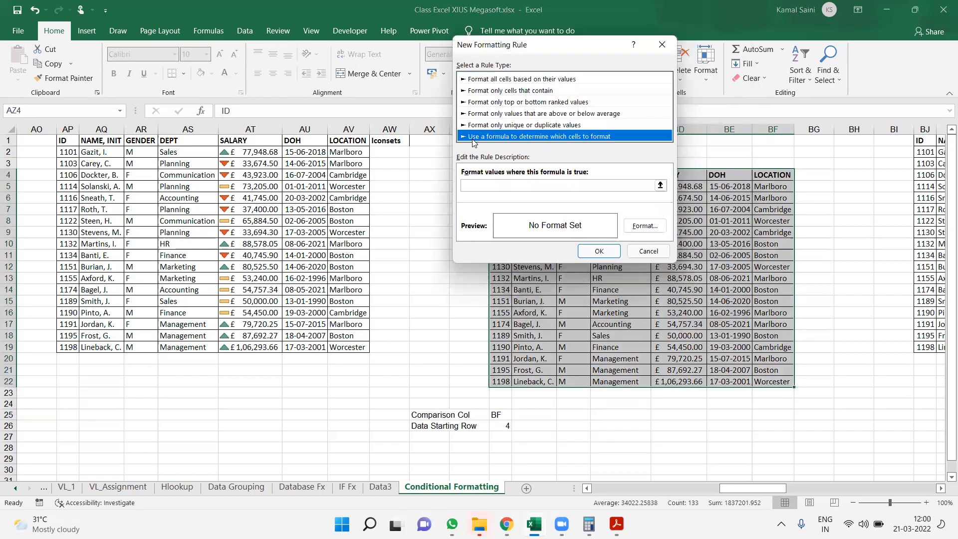
Enter =$BF4="Boston" as the formula of the new formatting rule
click(508, 184)
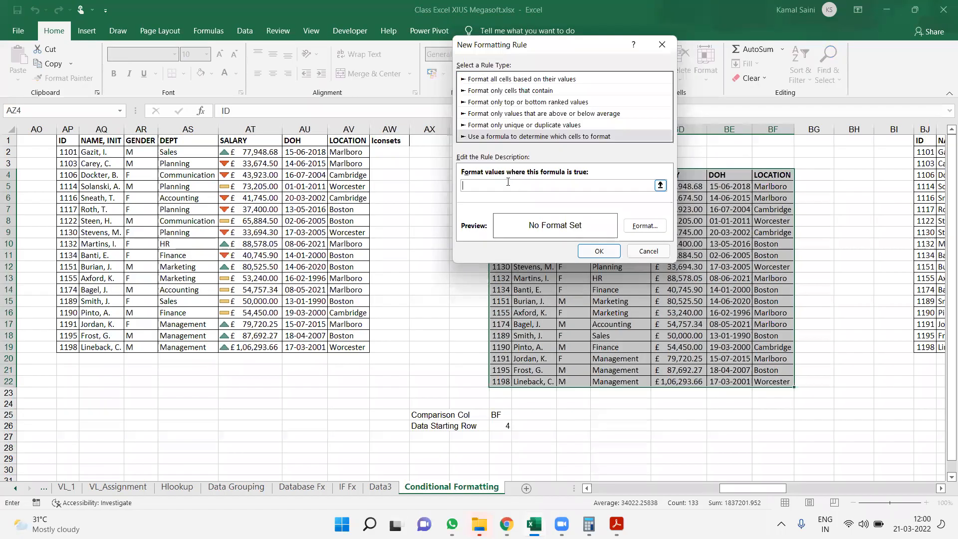
text(=)
text($BF4="Boston")
Give the Boston rule a light gold background fill and apply it to the table
click(641, 227)
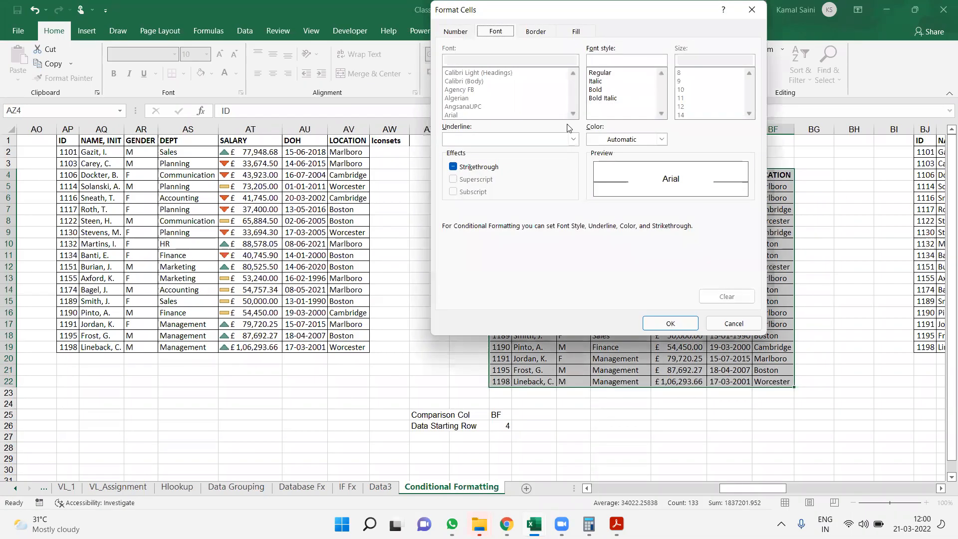
click(575, 33)
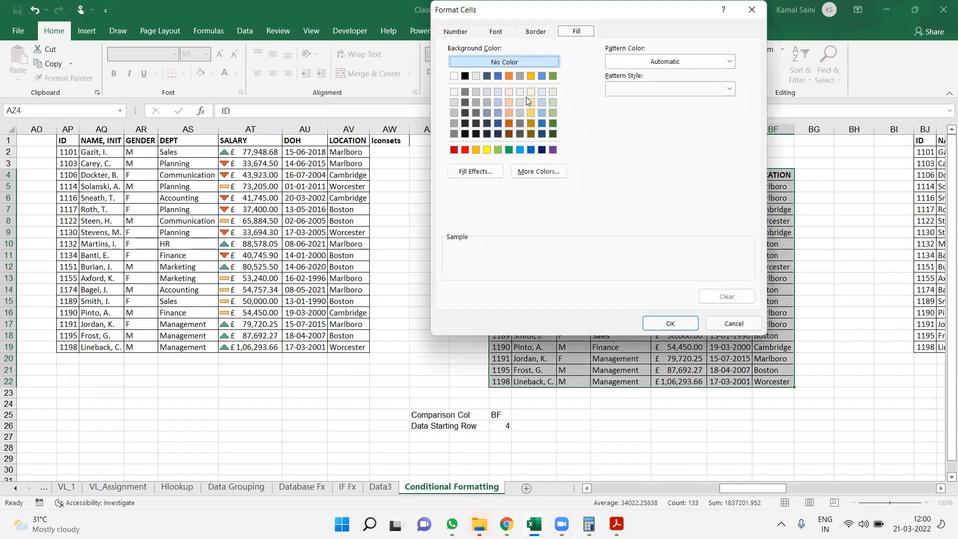
click(532, 113)
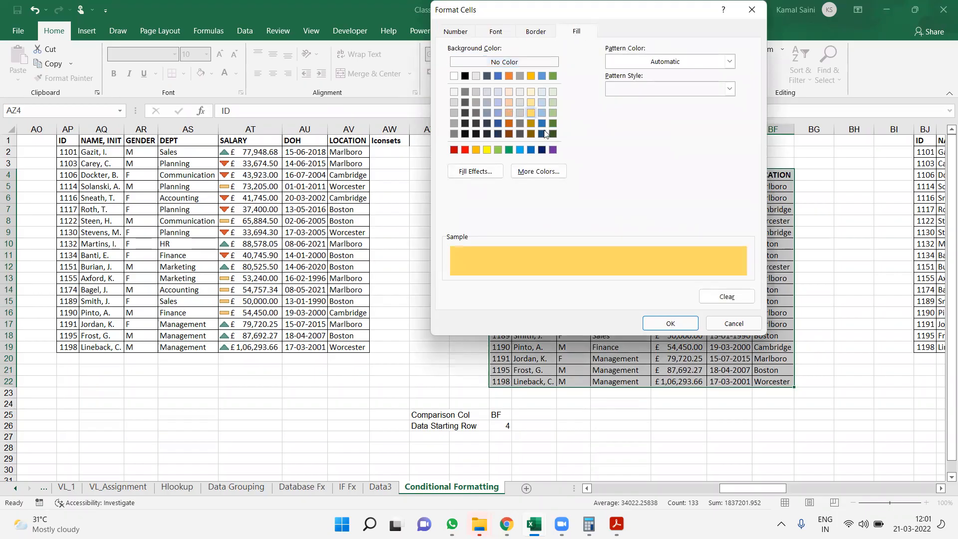
click(670, 325)
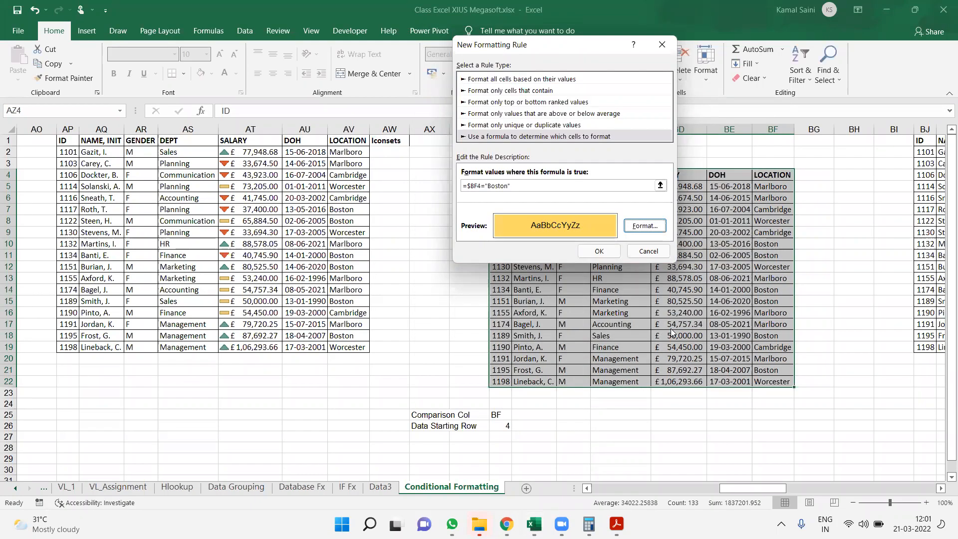
click(589, 254)
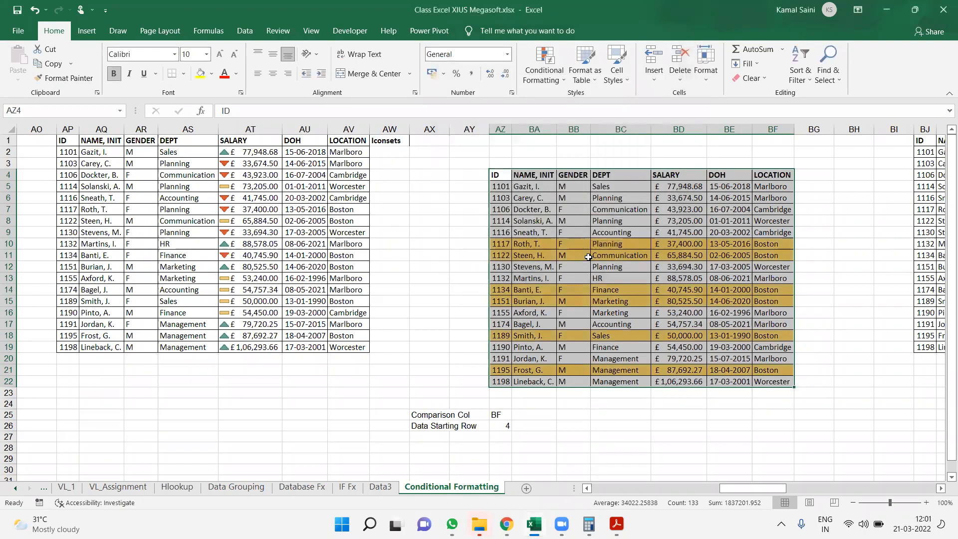
Copy the formula text from the table's existing Boston rule and close the rule settings
click(543, 74)
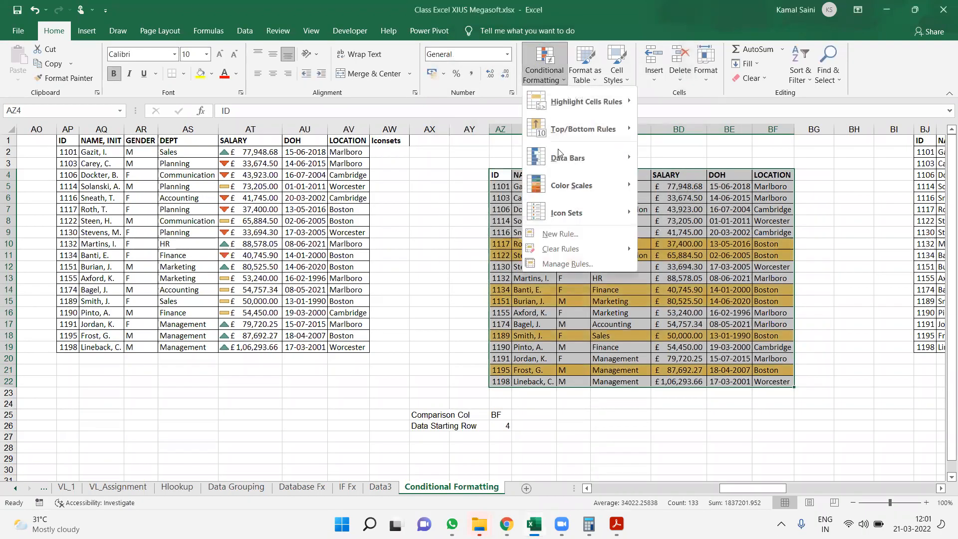
click(568, 264)
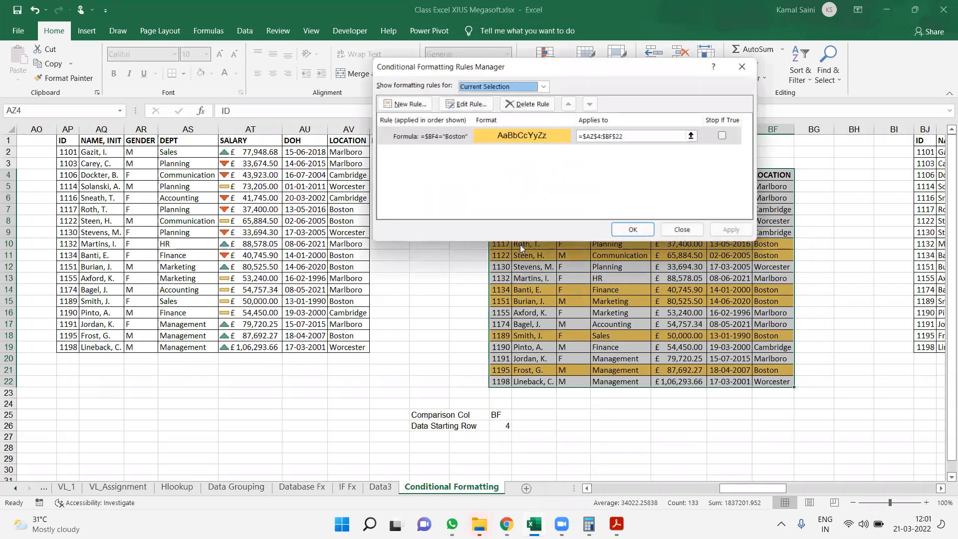
double_click(474, 139)
click(528, 186)
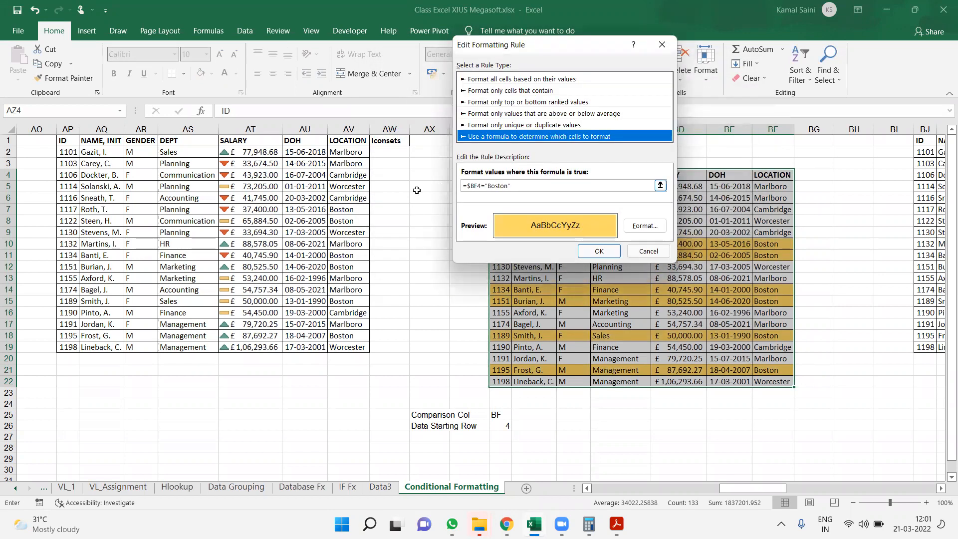
drag(524, 186, 438, 186)
key(ctrl+c)
key(Return)
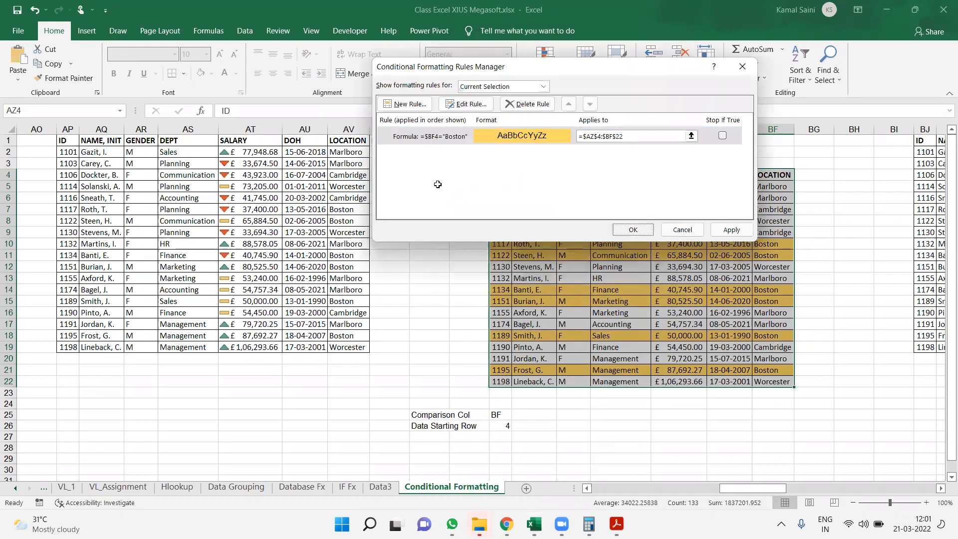
key(Return)
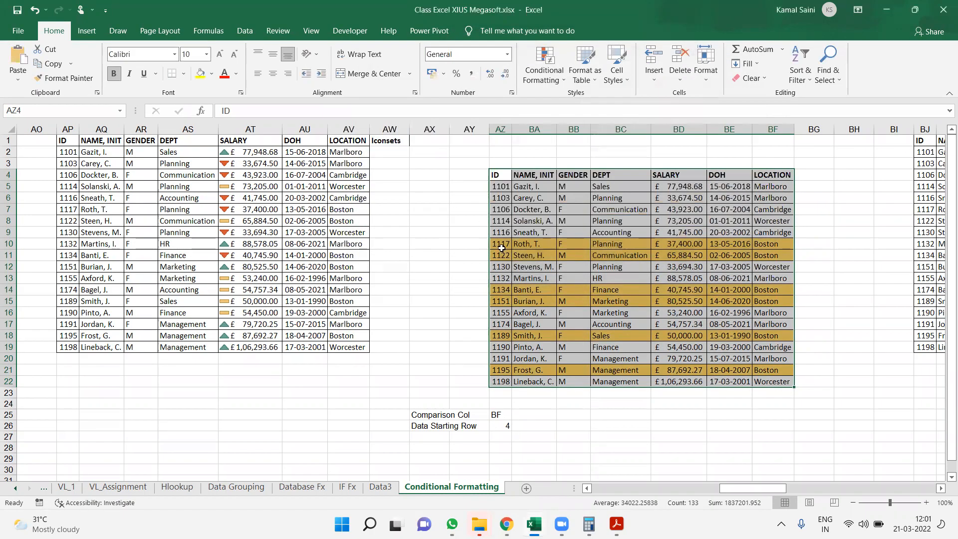
Paste the copied rule formula =$BF4="Boston" as text into cell BA1 above the table
click(530, 140)
key(F2)
key(ctrl+v)
key(Return)
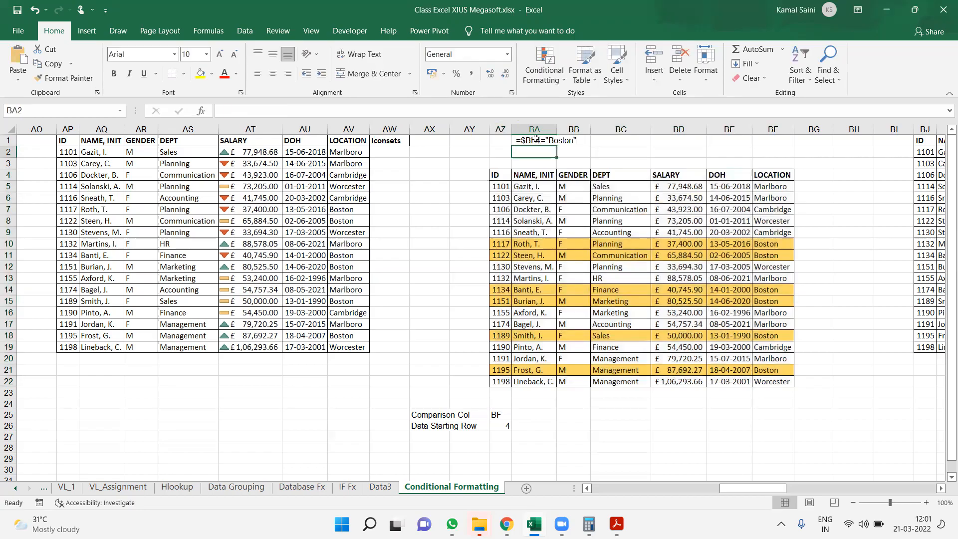
Increase the font size of the formula text in BA1 to 16
key(Up)
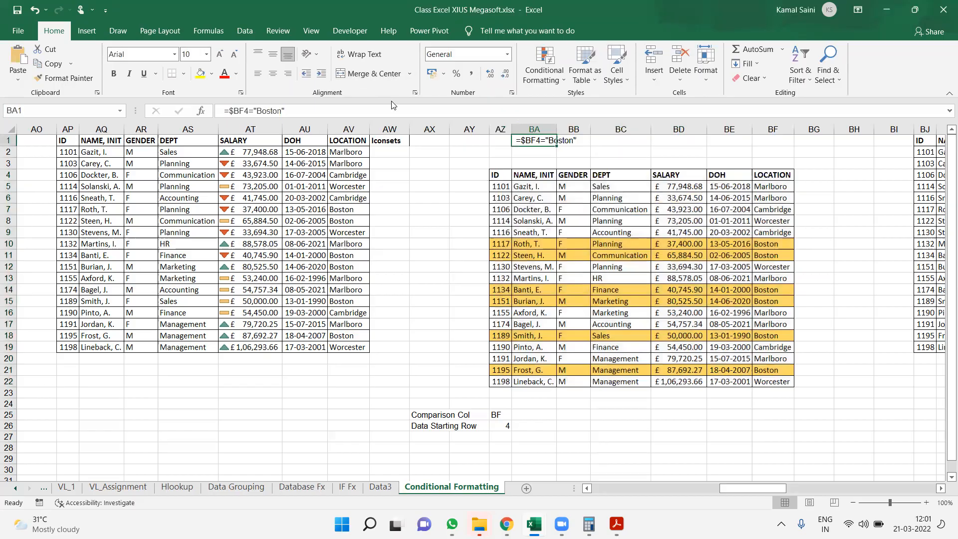
click(217, 60)
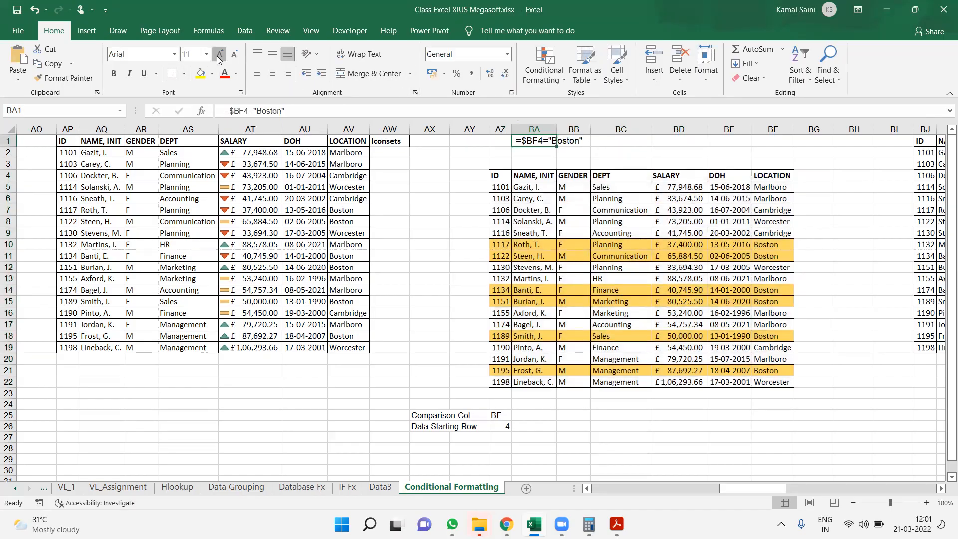
click(218, 59)
click(218, 60)
click(218, 59)
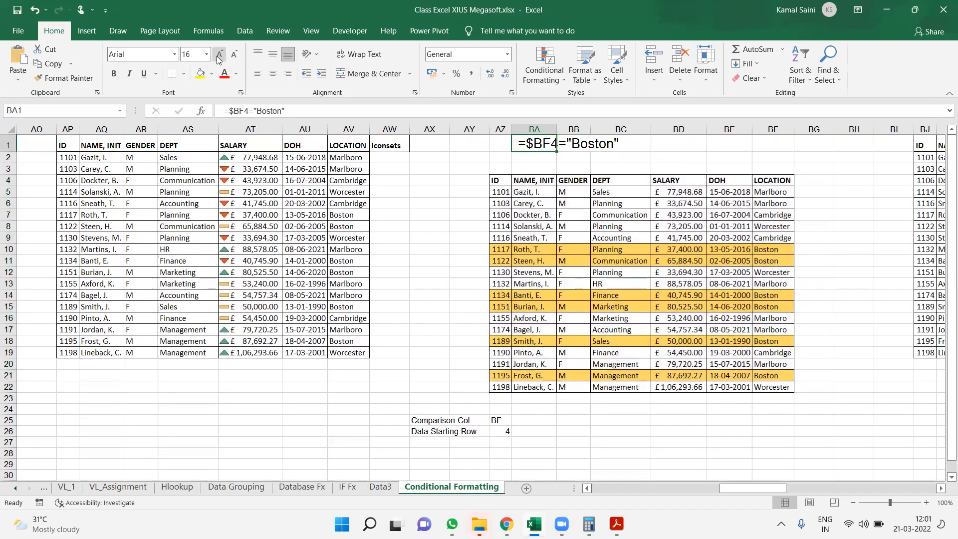
Look through the employee table copies across the sheet, comparing the formatted and unformatted ones, and return to the Boston-highlighted table
click(552, 293)
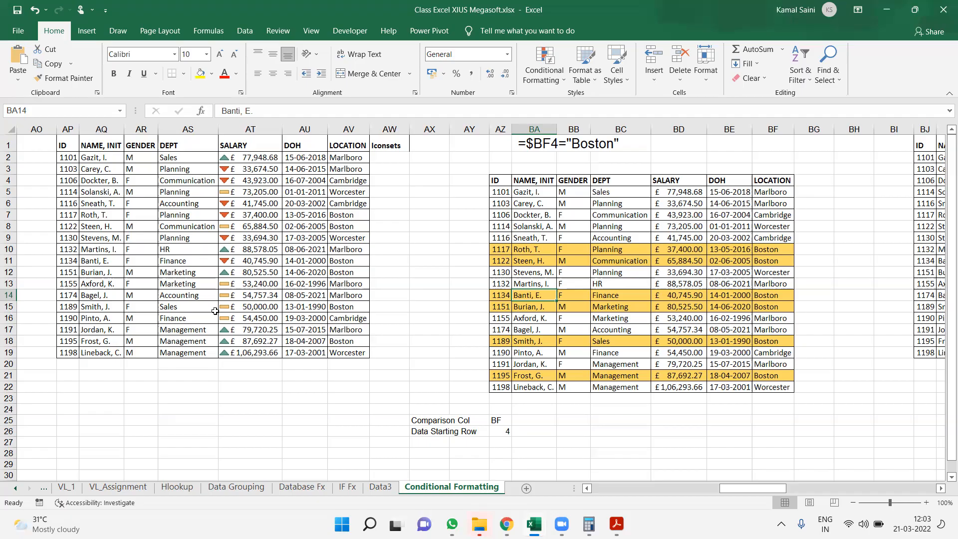
click(622, 332)
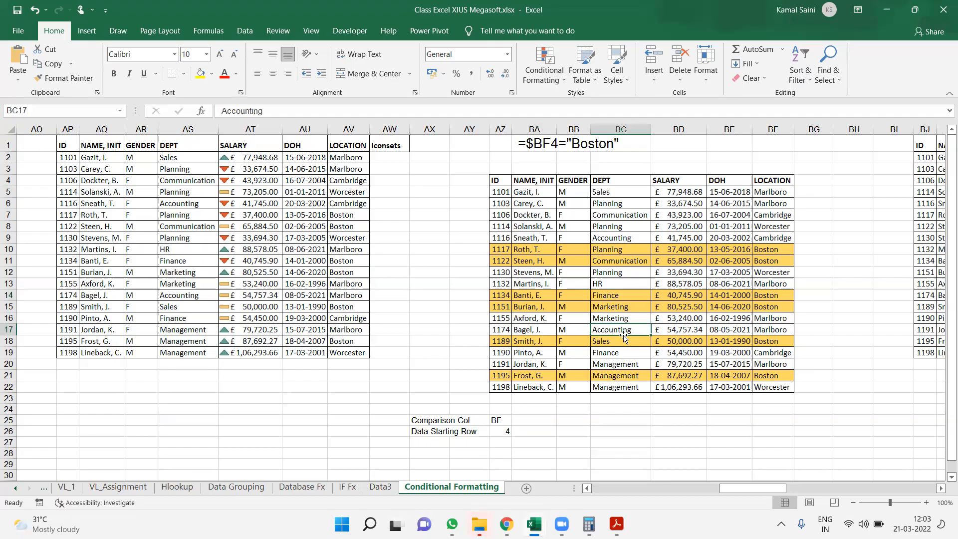
key(Right)
key(Right)
key(Right)
key(Right)
key(Right)
key(Right)
key(Right)
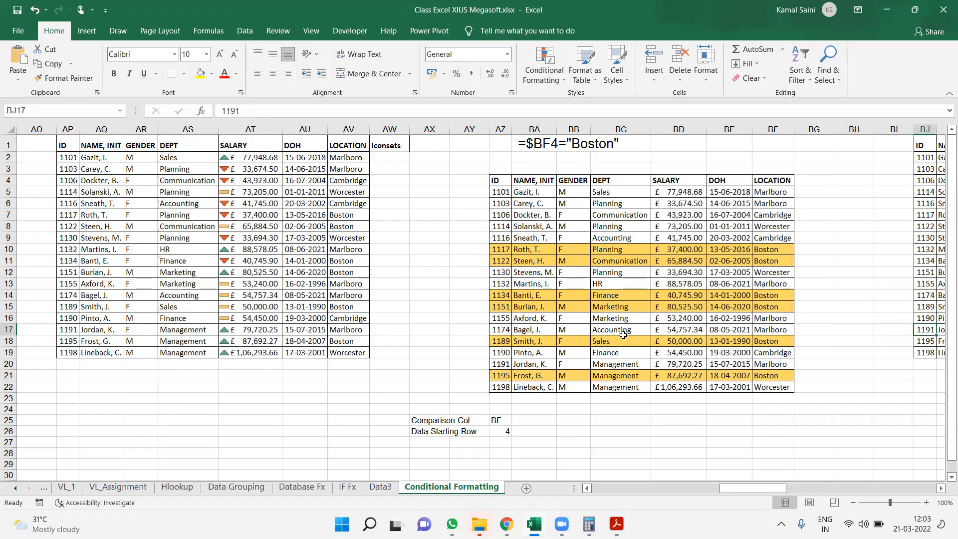
key(Up)
key(Up)
key(Up)
key(Up)
key(Up)
key(Up)
key(Up)
key(Up)
key(Up)
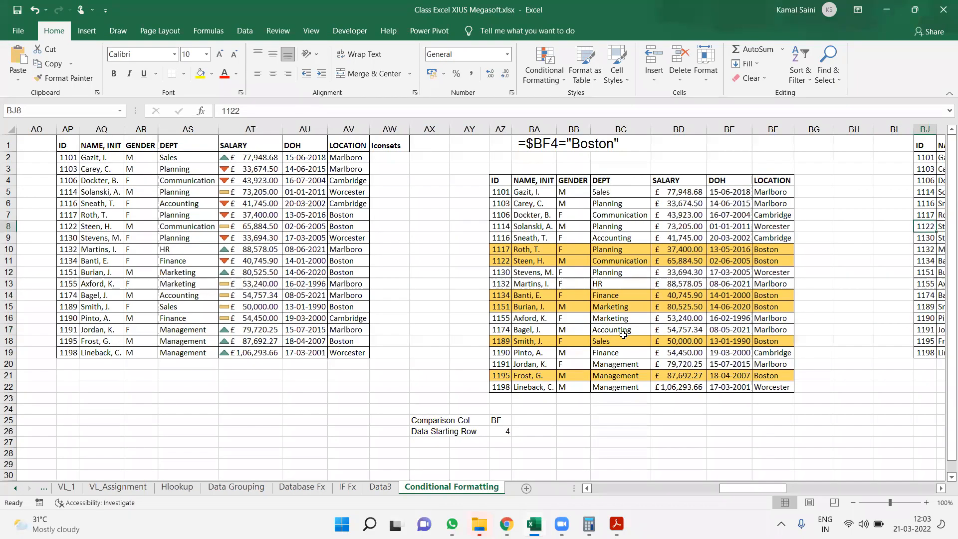
key(Right)
key(Right)
key(Right)
key(Right)
key(Right)
key(Right)
key(Right)
key(Right)
key(Right)
key(Right)
key(Right)
key(Right)
key(Right)
key(Right)
key(Right)
key(Right)
key(Right)
key(Right)
key(Right)
key(Right)
key(Right)
key(Right)
key(Right)
key(Right)
key(Right)
key(Right)
key(Left)
key(Left)
key(Left)
key(Left)
key(Left)
key(Left)
key(Left)
key(Left)
key(Left)
key(Left)
key(Left)
key(Left)
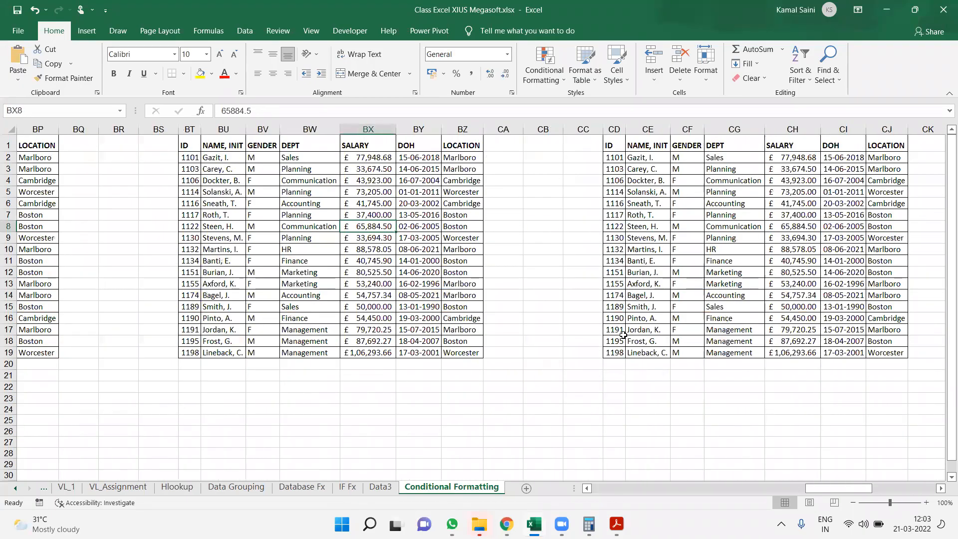
key(Left)
key(Left)
key(Left)
key(Left)
key(Left)
key(Left)
key(Left)
key(Left)
key(Left)
key(Left)
key(Left)
key(Left)
key(Left)
key(Left)
key(Left)
key(Left)
key(Left)
key(Left)
key(Left)
key(Left)
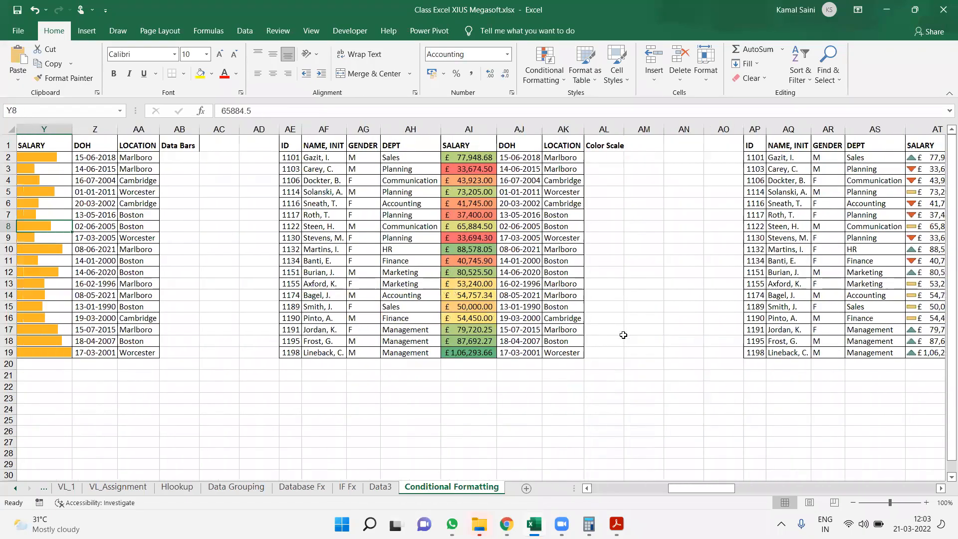
key(Left)
key(Left)
key(Left)
key(Right)
key(Right)
key(Right)
key(Right)
key(Right)
key(Right)
key(Right)
key(Right)
key(Right)
key(Right)
key(Right)
key(Right)
key(Right)
key(Right)
key(Right)
key(Right)
key(Right)
key(Right)
key(Right)
key(Right)
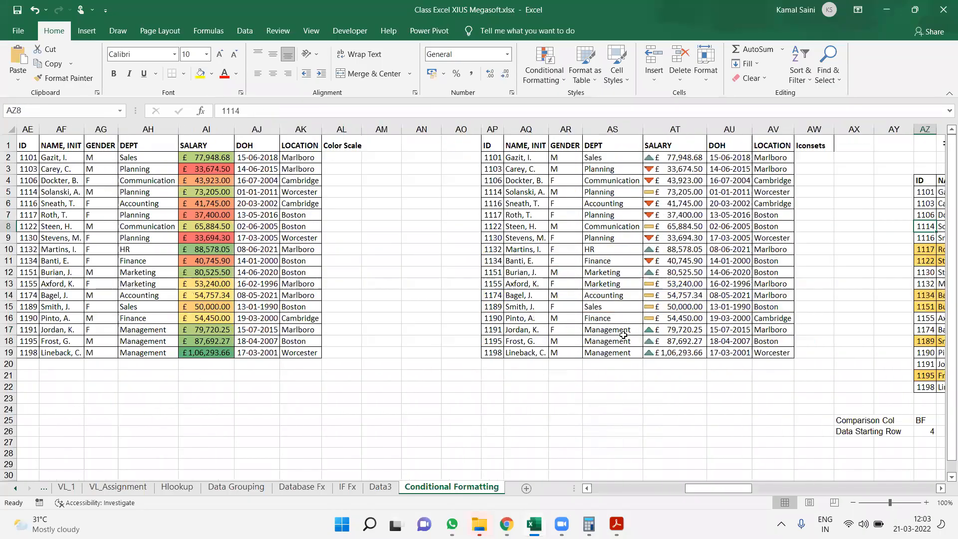
key(Right)
key(Right)
key(Right)
key(Right)
key(Right)
key(Right)
key(Right)
key(Right)
key(Right)
key(Left)
key(Left)
key(Left)
key(Left)
key(Left)
key(Left)
key(Left)
key(Left)
key(Left)
key(Left)
key(Right)
key(Right)
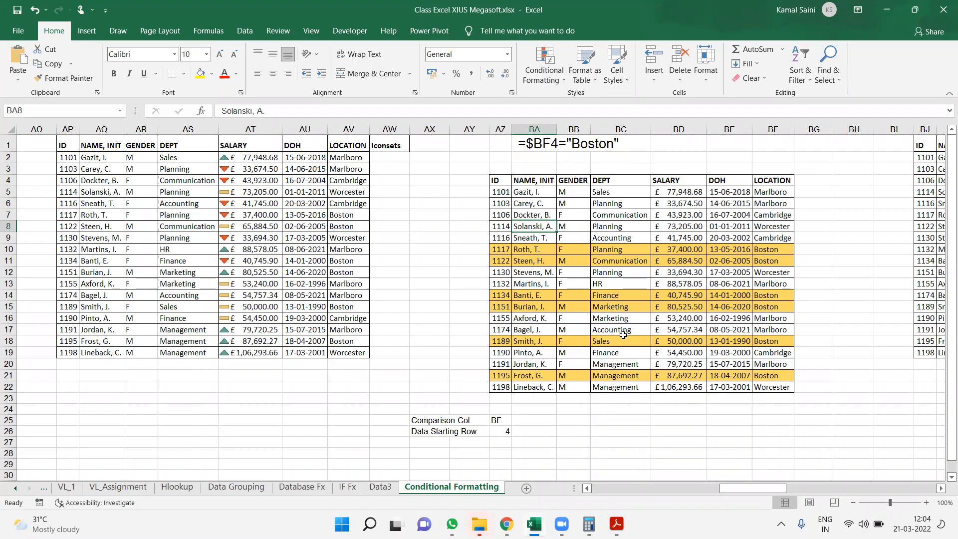
click(672, 225)
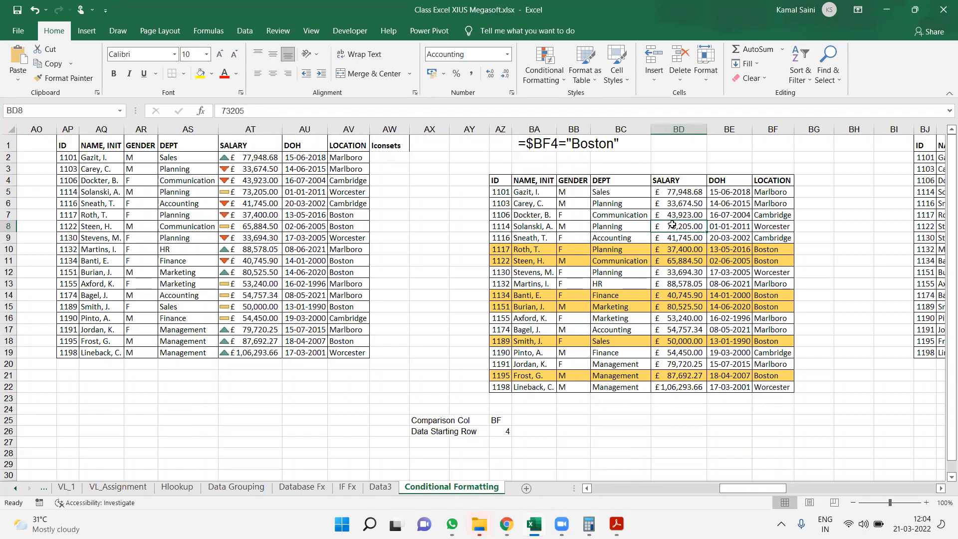
Select the whole Boston-highlighted table, AZ4:BF22, including its header row
drag(499, 176, 771, 389)
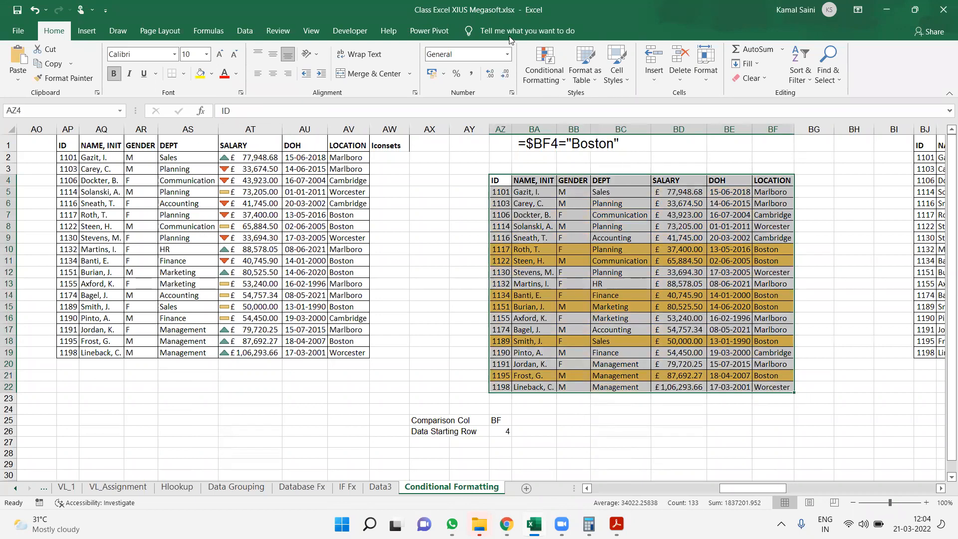